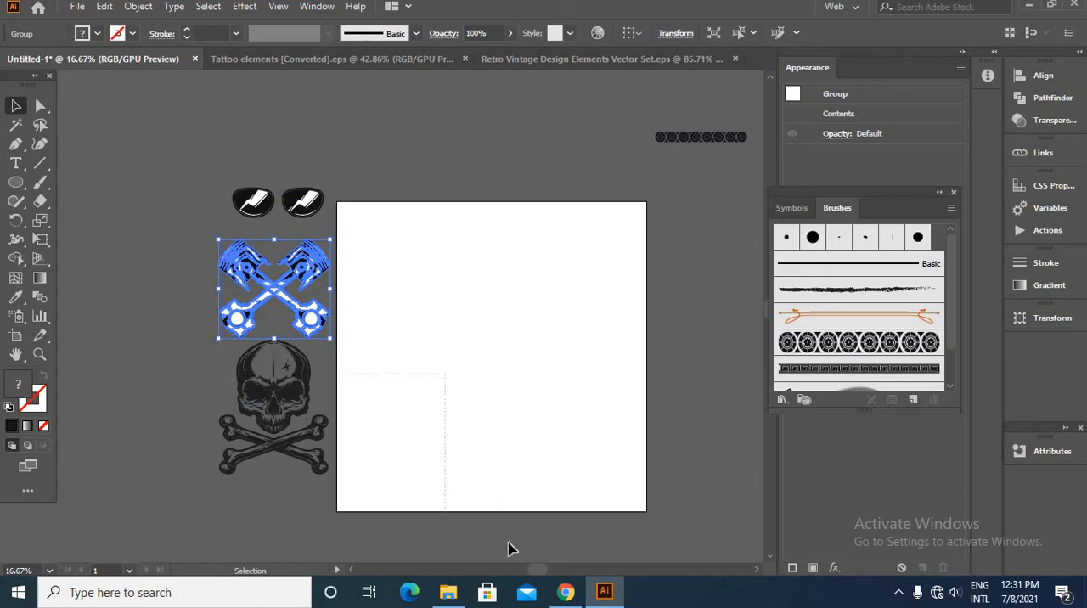
- Move the skull and crossbones artwork onto the middle of the artboard
drag(508, 544, 511, 547)
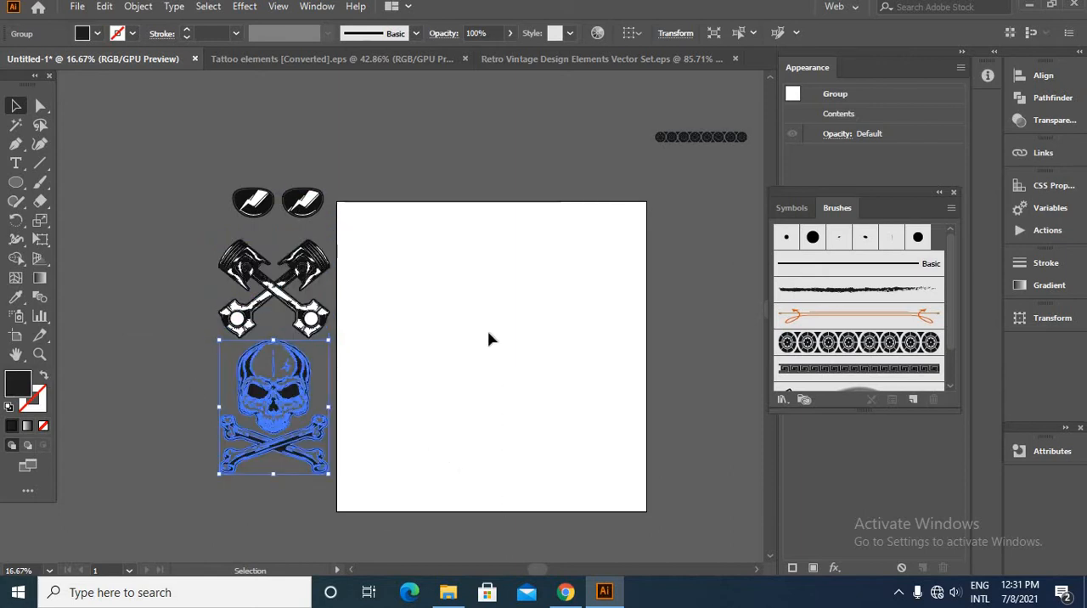
click(156, 351)
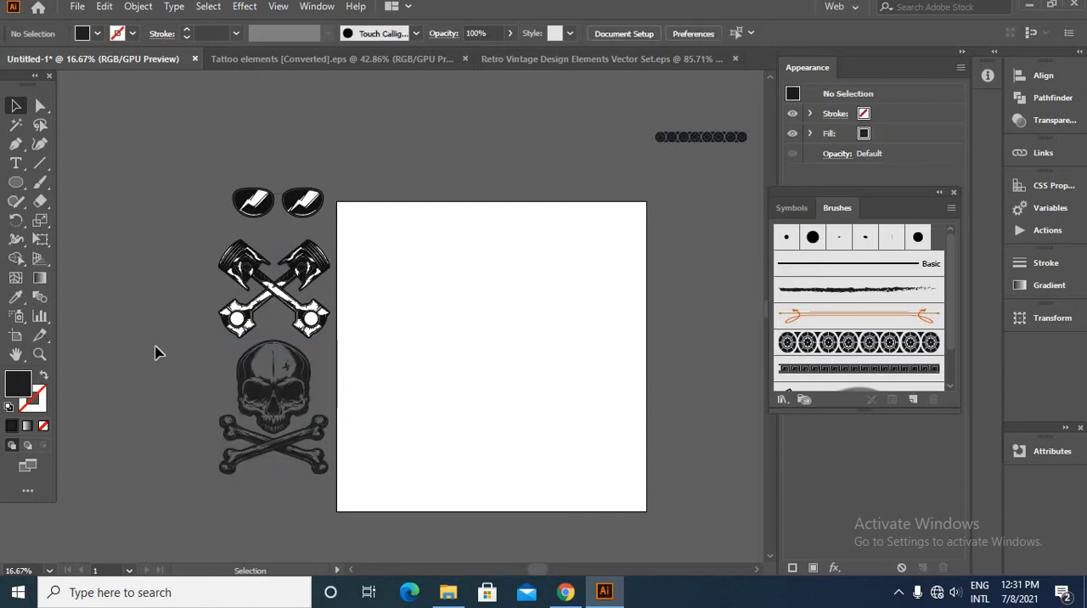
drag(280, 423, 477, 387)
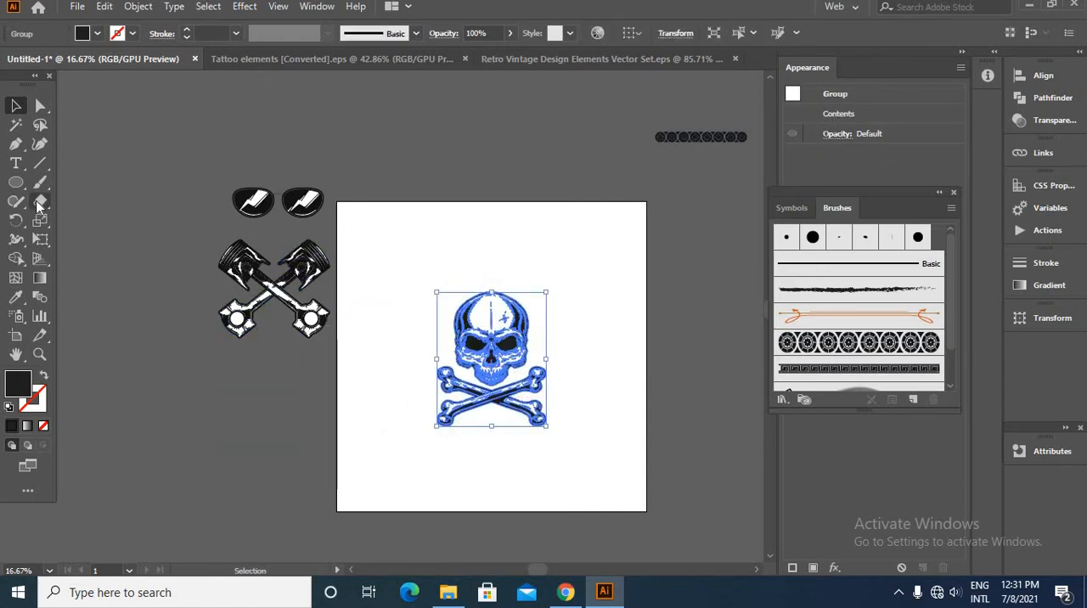
- Erase the crossbones beneath the skull with the Eraser tool, leaving only the skull
click(38, 205)
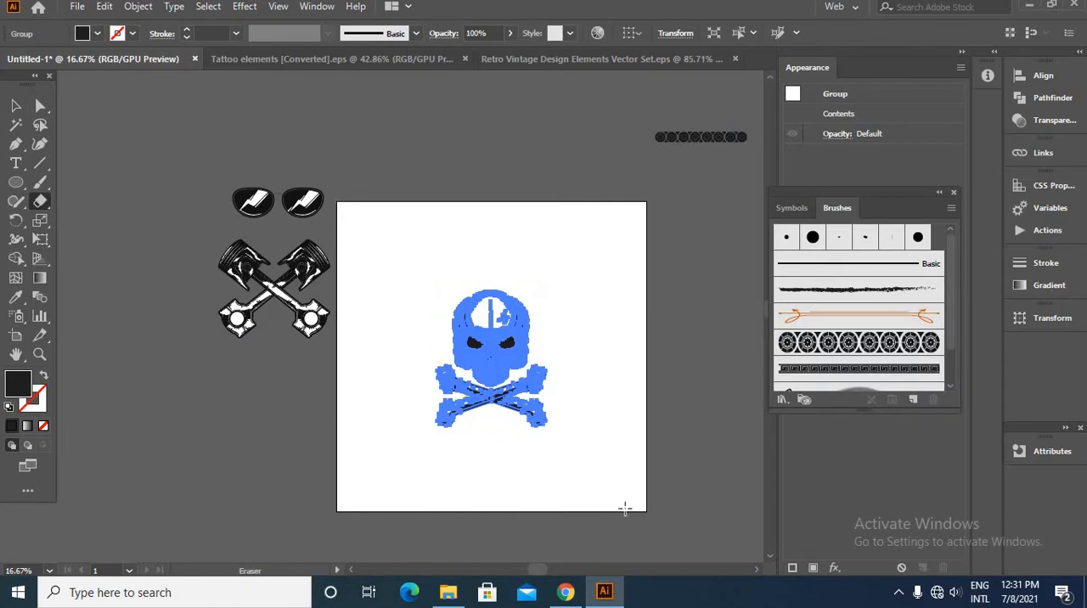
scroll(625, 509, up, 3)
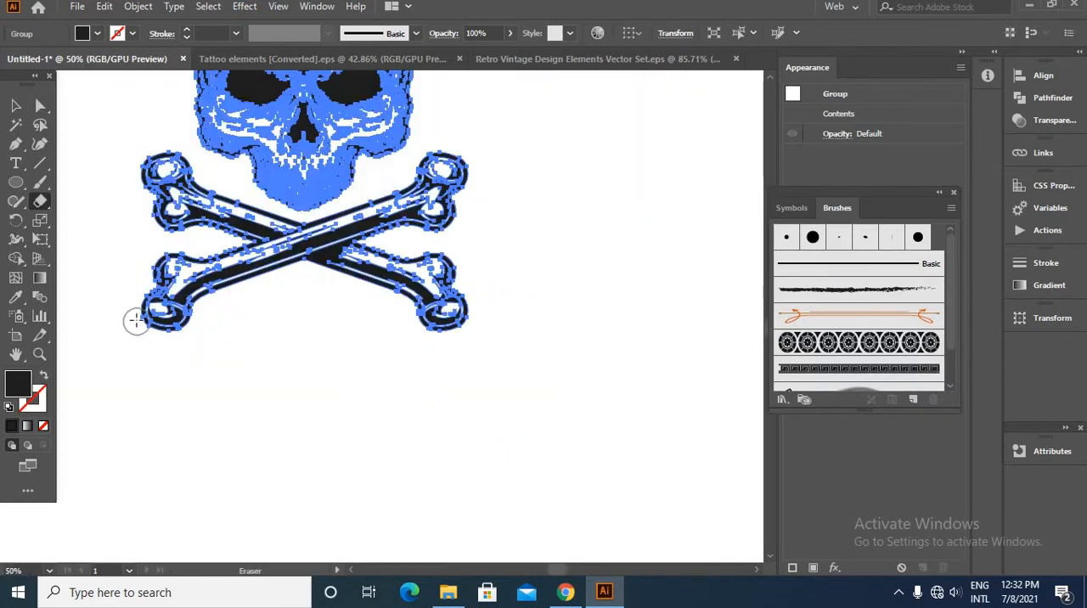
mouse_move(175, 291)
mouse_down()
mouse_move(231, 272)
mouse_move(361, 256)
mouse_move(443, 190)
mouse_move(483, 213)
mouse_move(464, 230)
mouse_move(435, 334)
mouse_move(264, 315)
mouse_move(217, 242)
mouse_move(234, 228)
mouse_move(247, 254)
mouse_move(163, 190)
mouse_up()
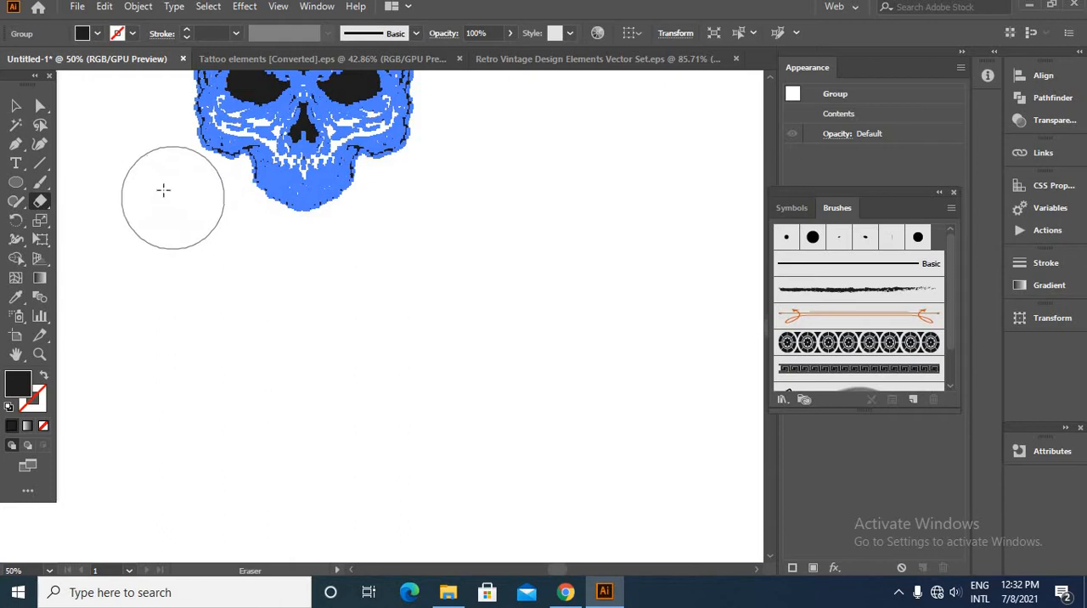
- Move the crossed pistons onto the artboard, directly below the skull
click(15, 104)
key(ctrl+minus)
key(ctrl+minus)
click(170, 245)
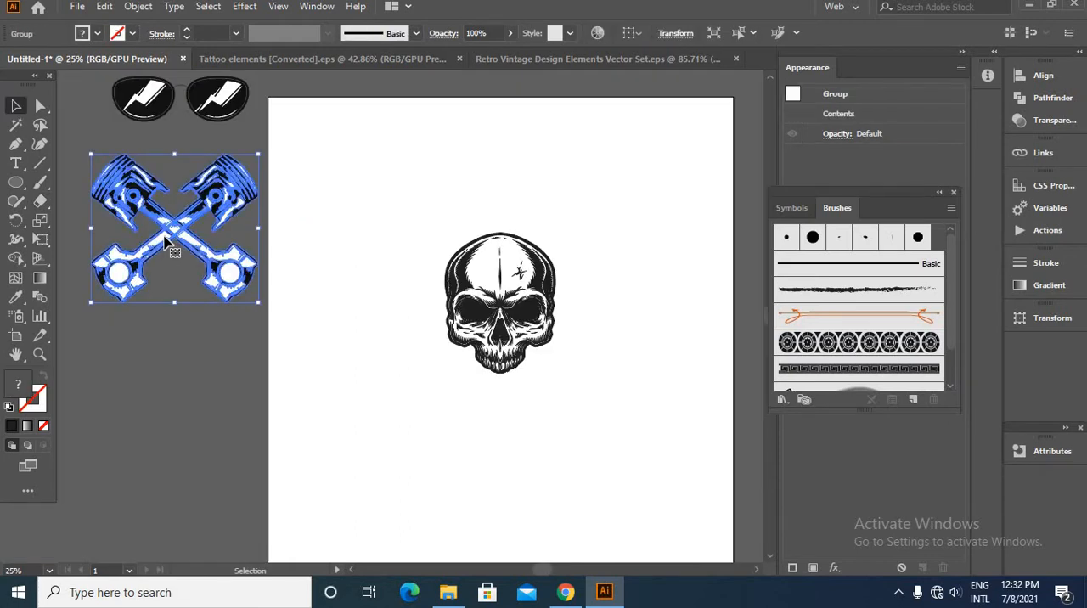
drag(170, 244, 490, 466)
- Ungroup the crossed pistons, move one off the artboard and lay the other diagonally across the skull
right_click(490, 465)
click(569, 308)
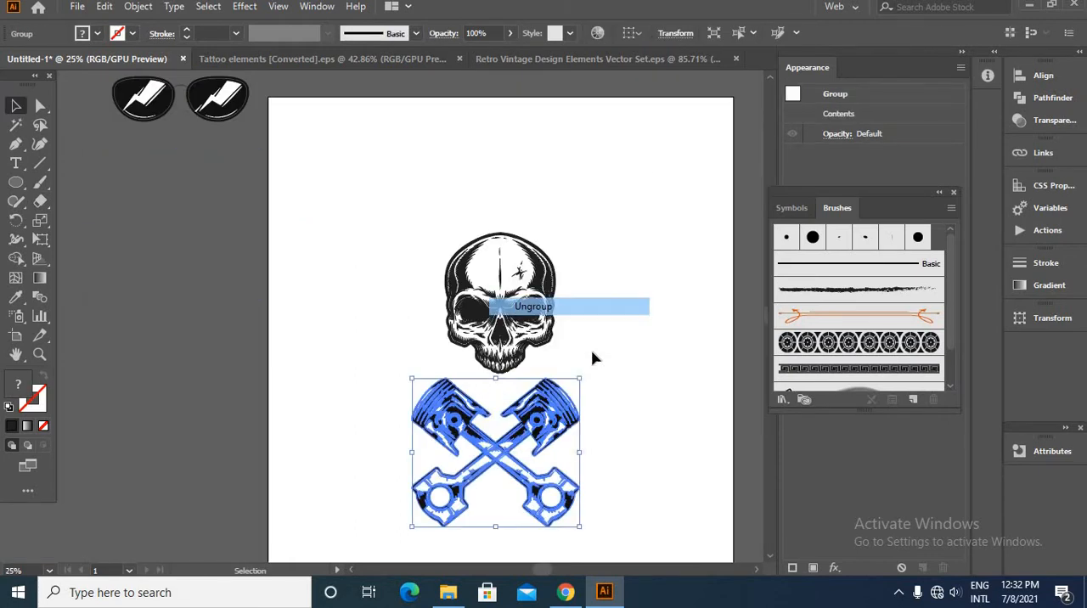
click(598, 469)
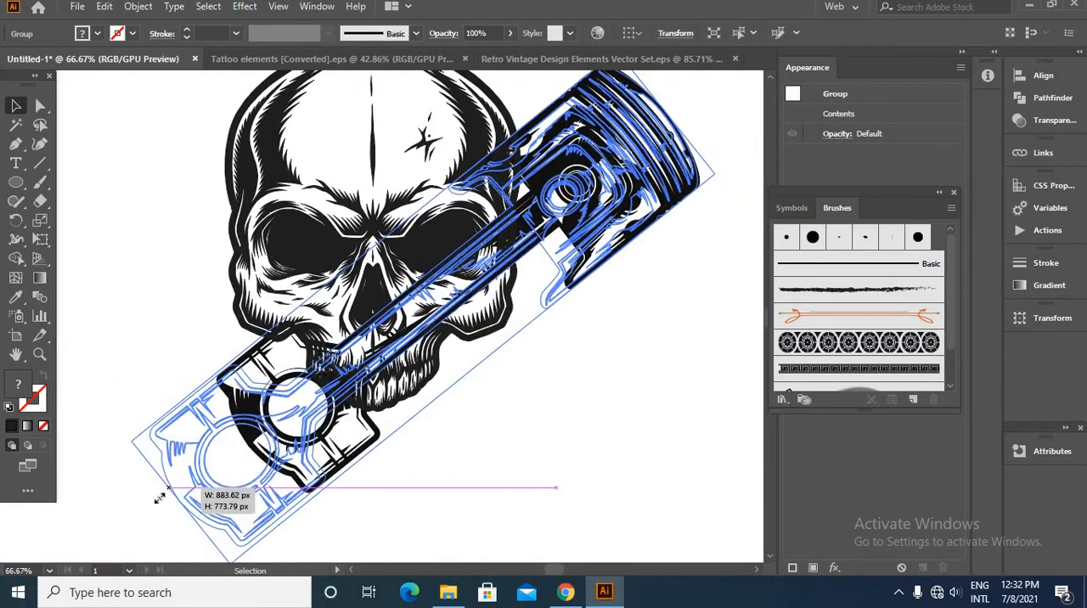
drag(153, 430, 150, 437)
click(542, 502)
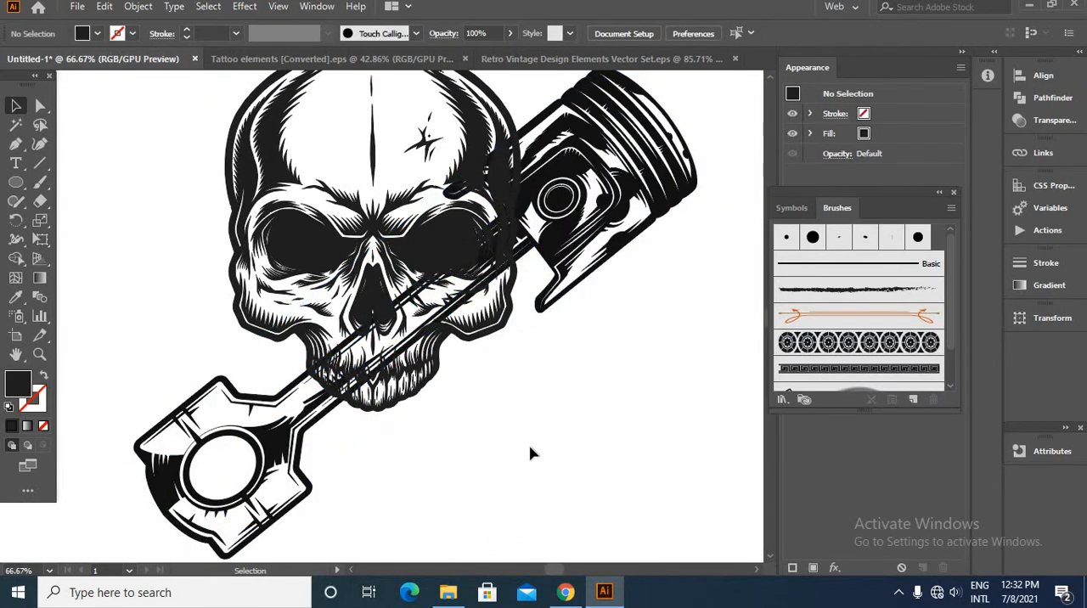
- Rotate the piston over the skull slightly clockwise to a flatter angle
scroll(530, 453, down, 2)
click(591, 345)
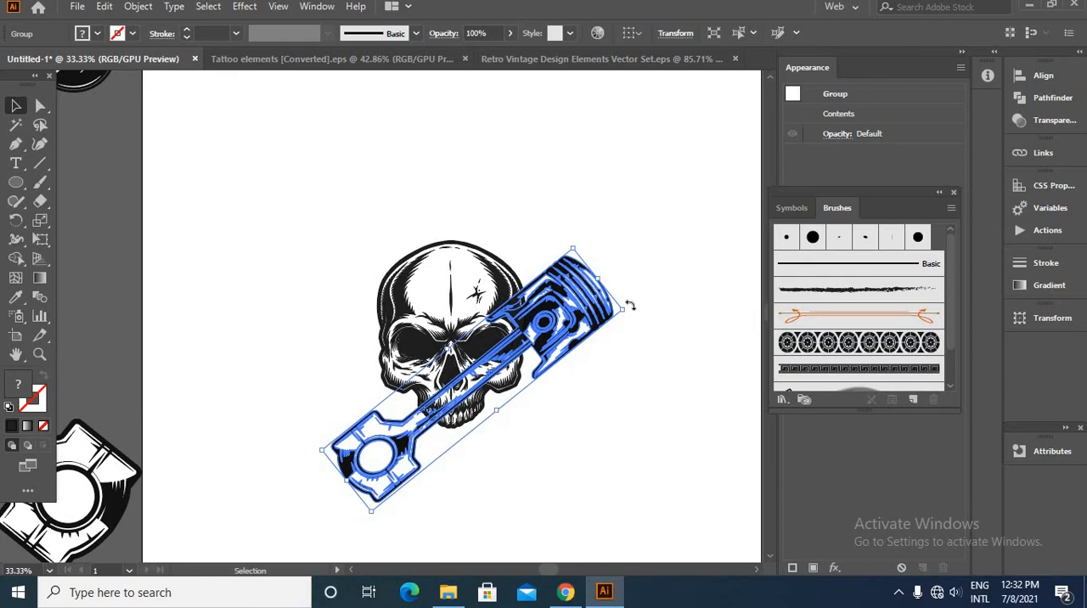
drag(635, 315, 639, 332)
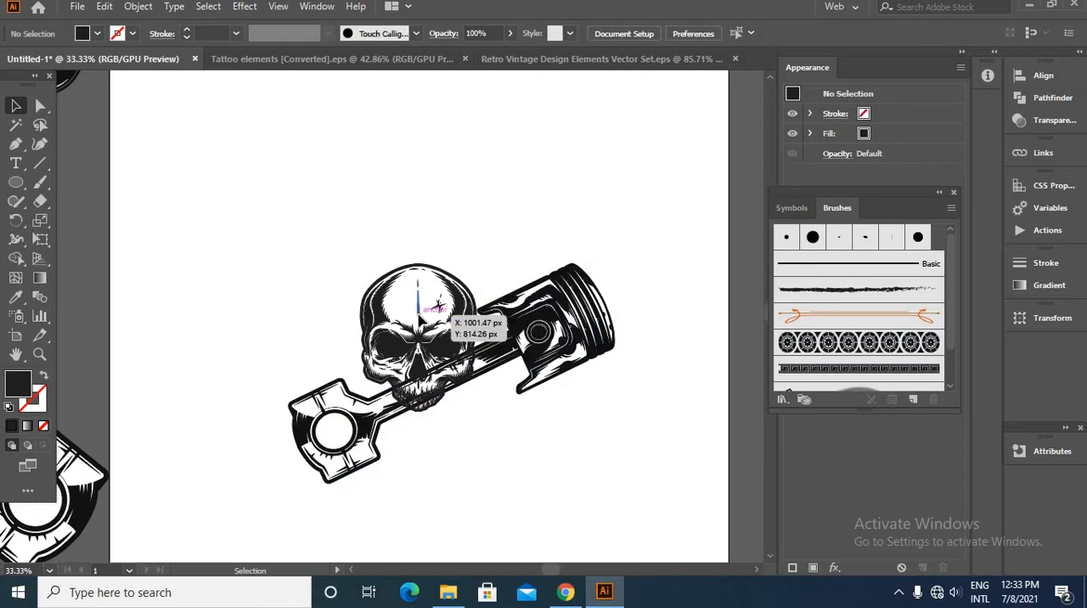
- Bring the skull to the front, ahead of the piston
click(419, 316)
right_click(426, 335)
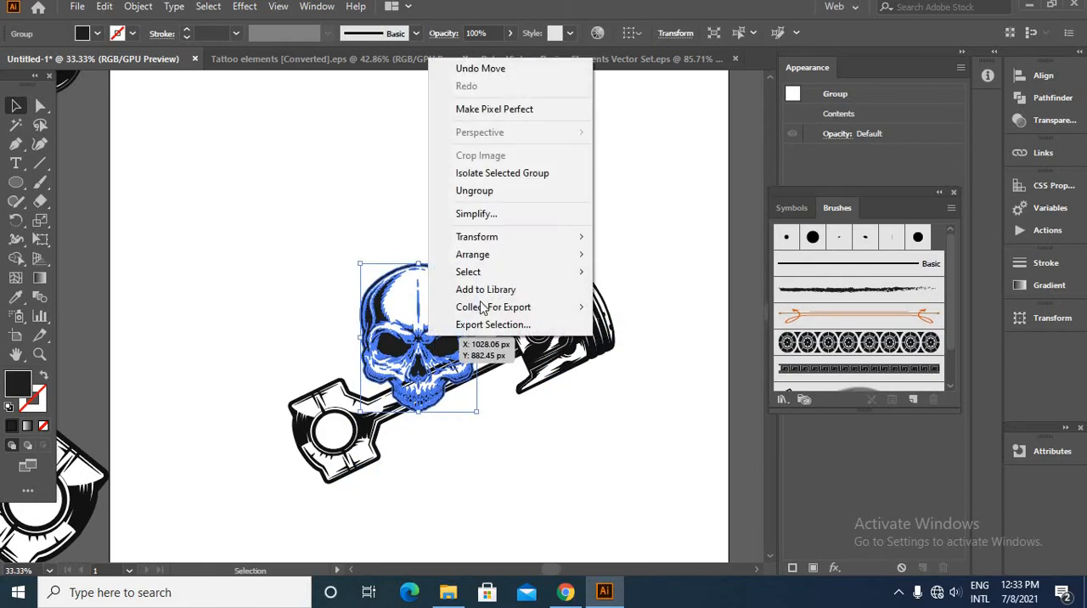
mouse_move(532, 259)
click(644, 255)
click(557, 505)
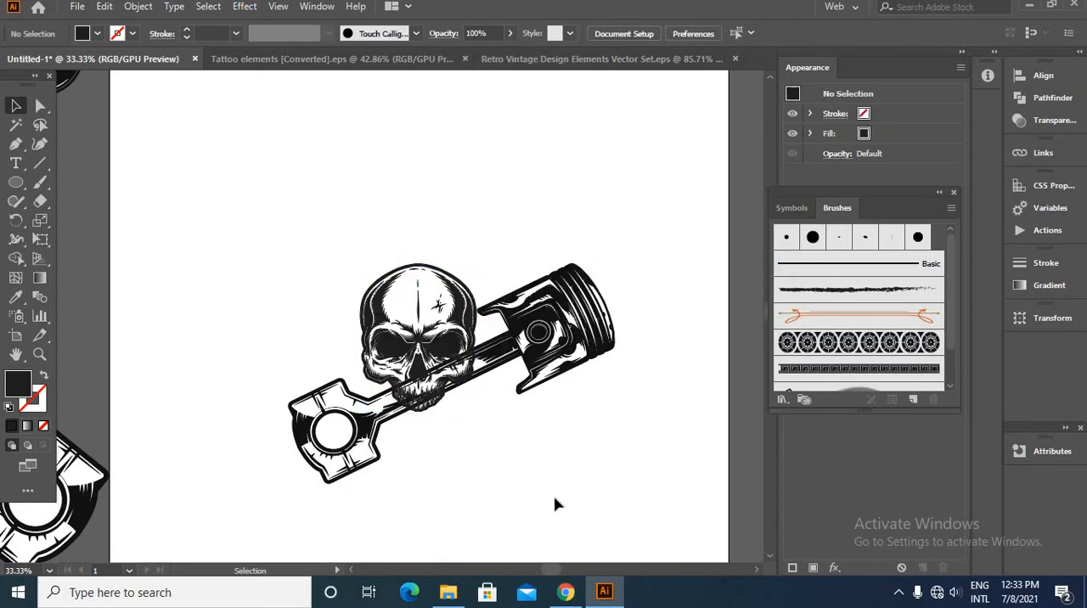
- Check the overlap between skull and piston, and shift the piston slightly up and to the right
scroll(421, 400, up, 4)
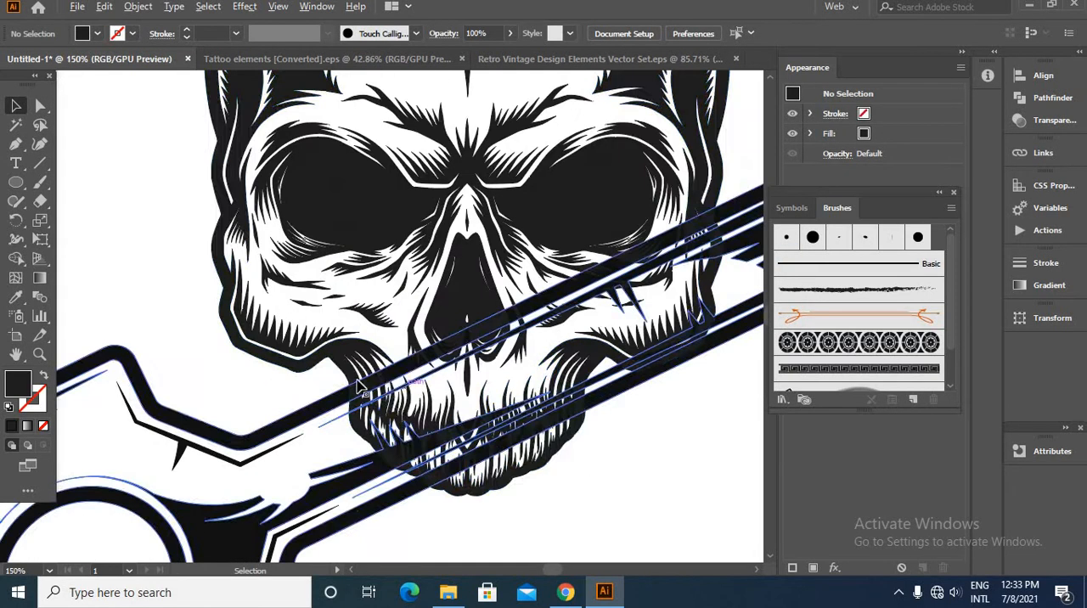
scroll(418, 392, down, 2)
scroll(419, 393, down, 3)
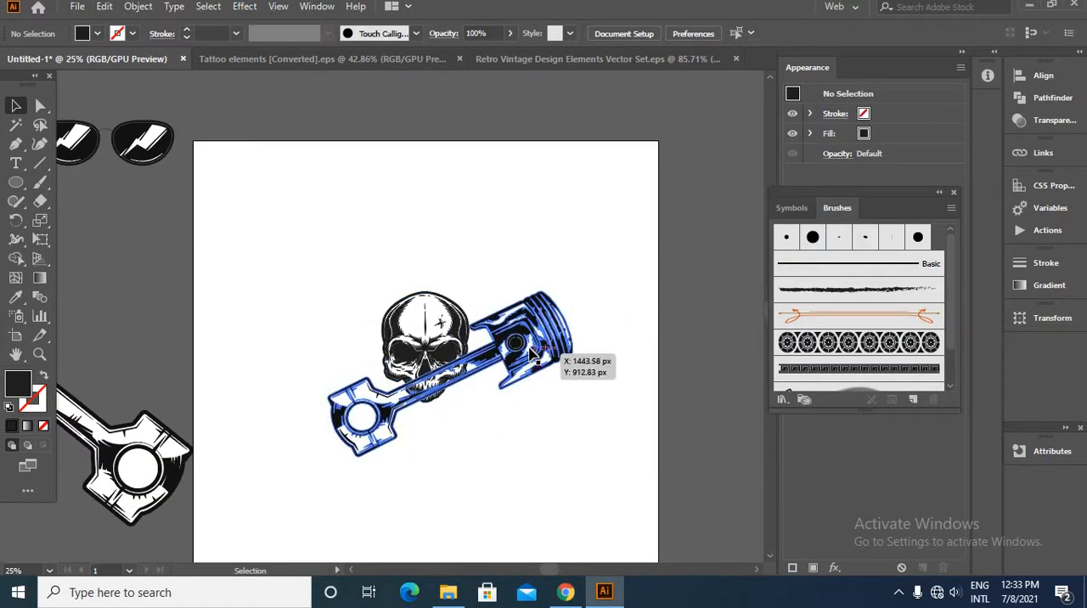
drag(533, 359, 537, 349)
click(543, 457)
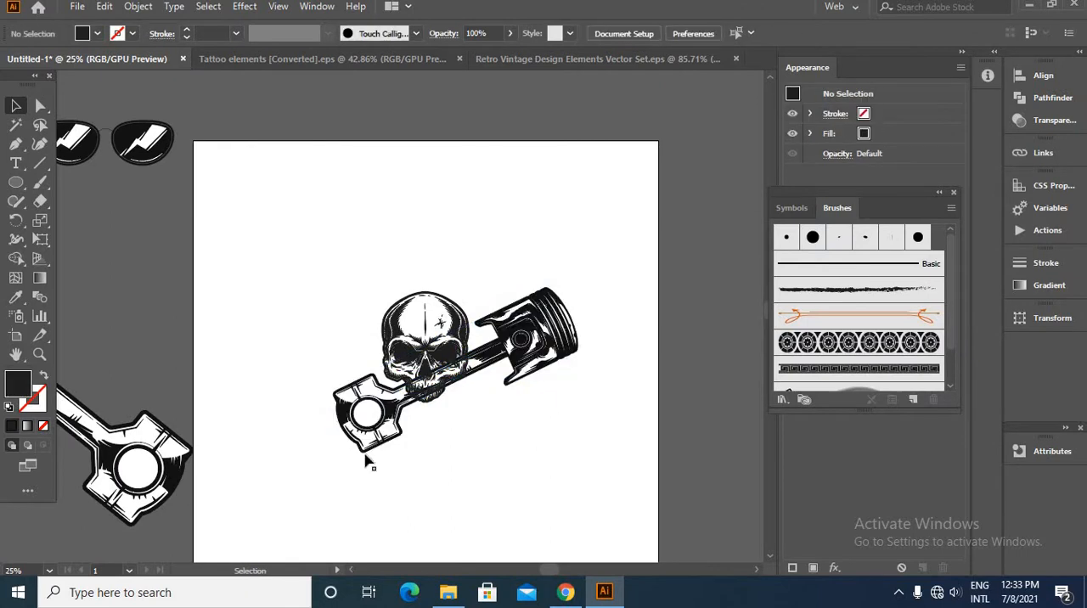
- Create a reflected copy of the piston across the vertical axis to form a crossed pair
click(383, 432)
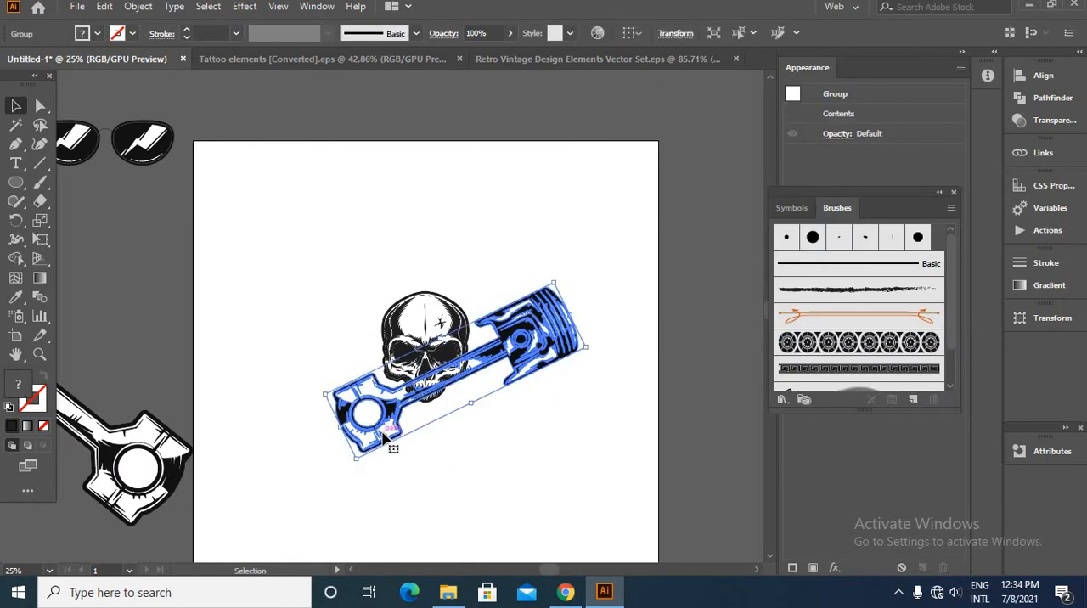
right_click(527, 343)
mouse_move(558, 254)
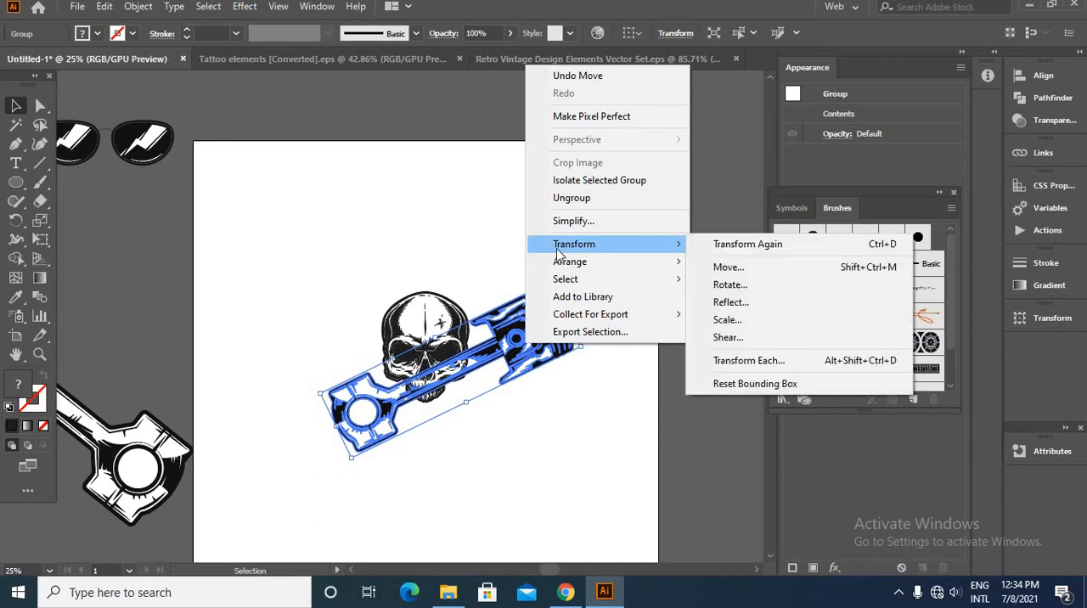
click(747, 304)
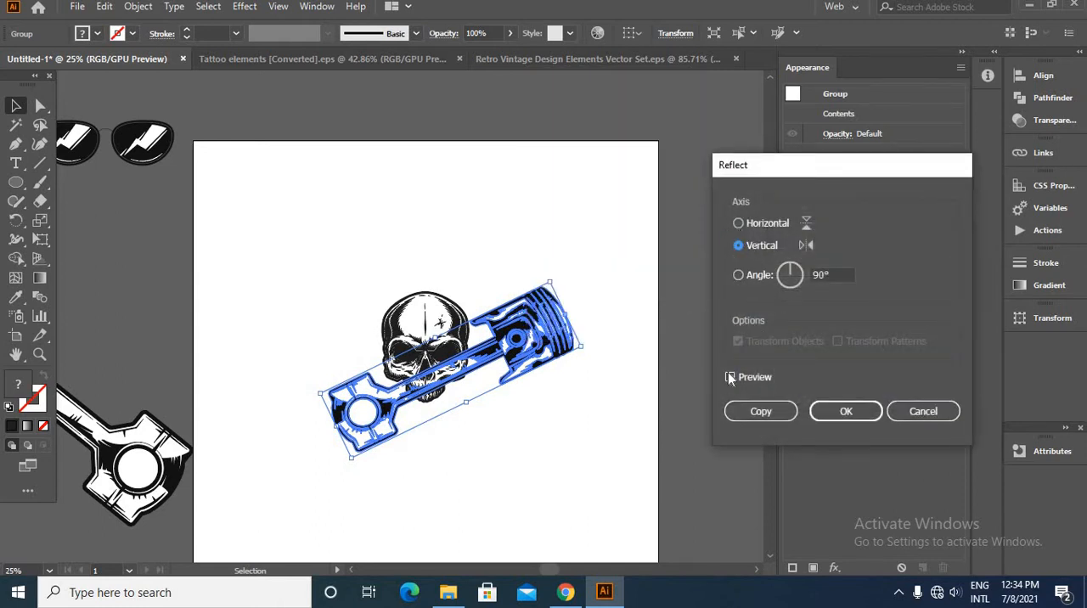
click(729, 377)
click(761, 412)
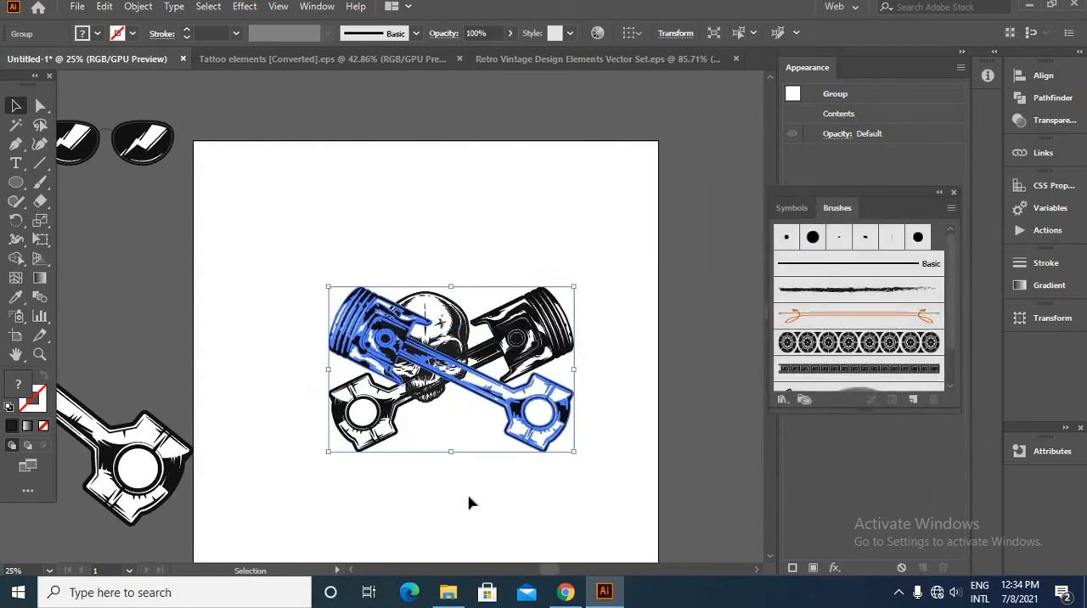
click(469, 503)
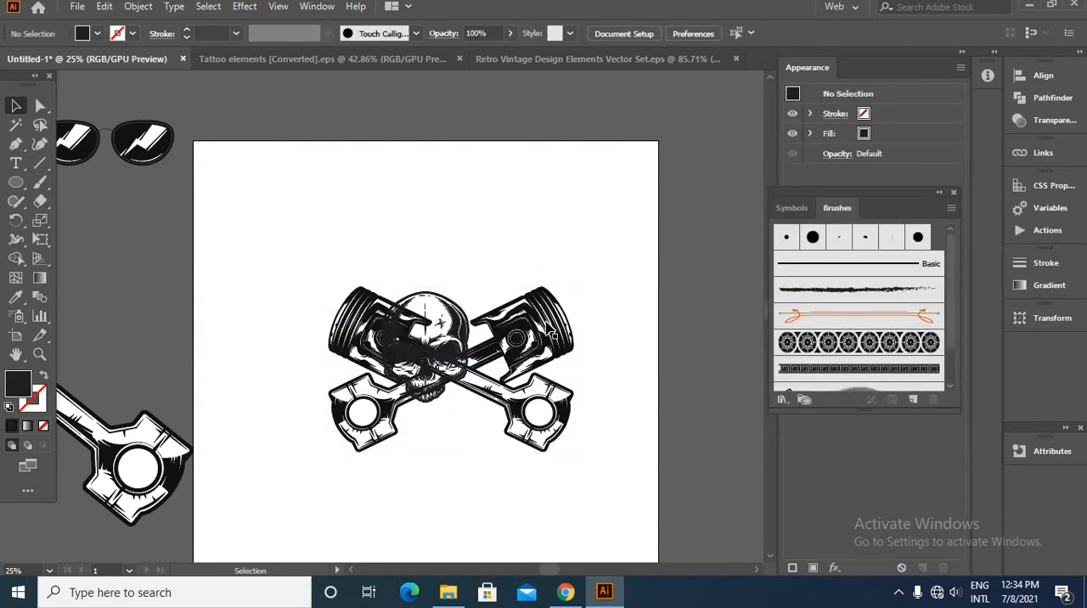
- Nudge both pistons left until the crossed pair is centred on the skull
drag(519, 251, 563, 501)
key(Left)
key(Left)
key(Left)
key(Left)
key(Left)
key(Left)
key(Left)
key(Left)
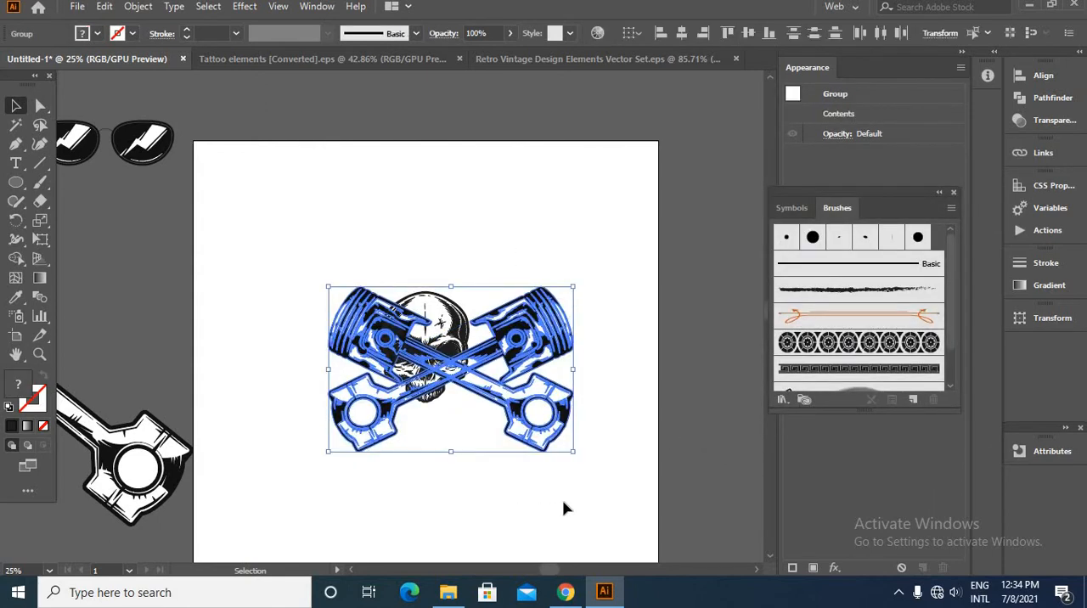
key(Left)
key(Left)
key(Left)
key(Left)
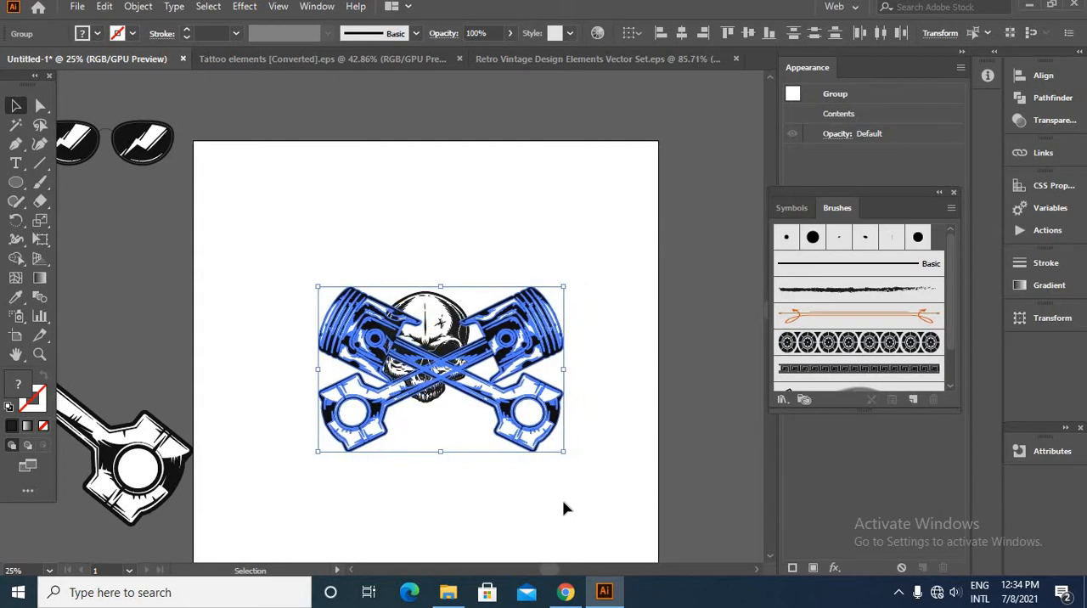
click(563, 503)
- Change the skull's fill colour to pure black, 000000
scroll(444, 326, up, 3)
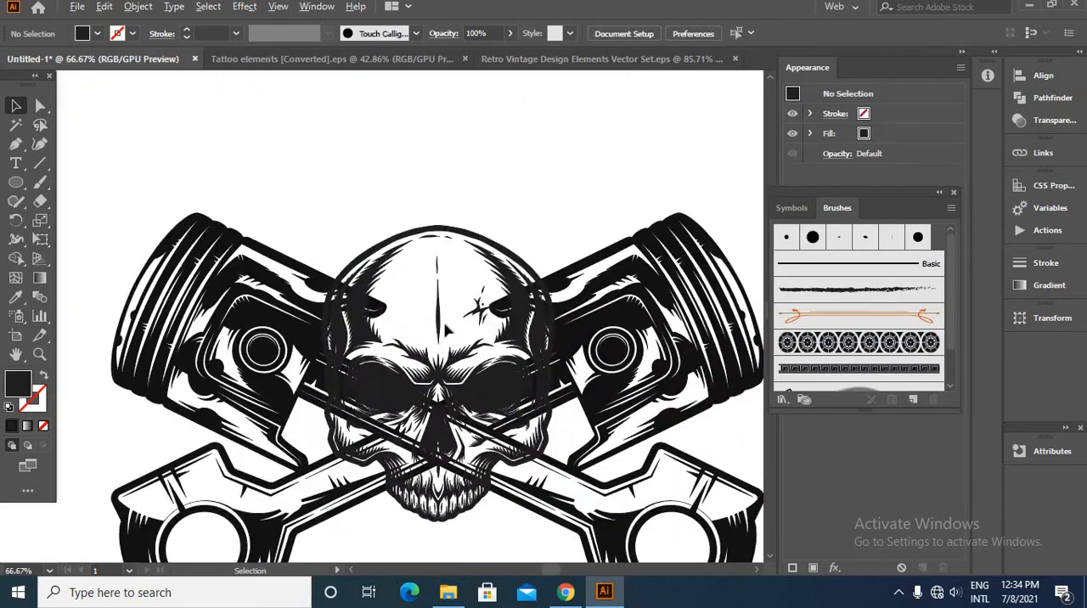
click(421, 241)
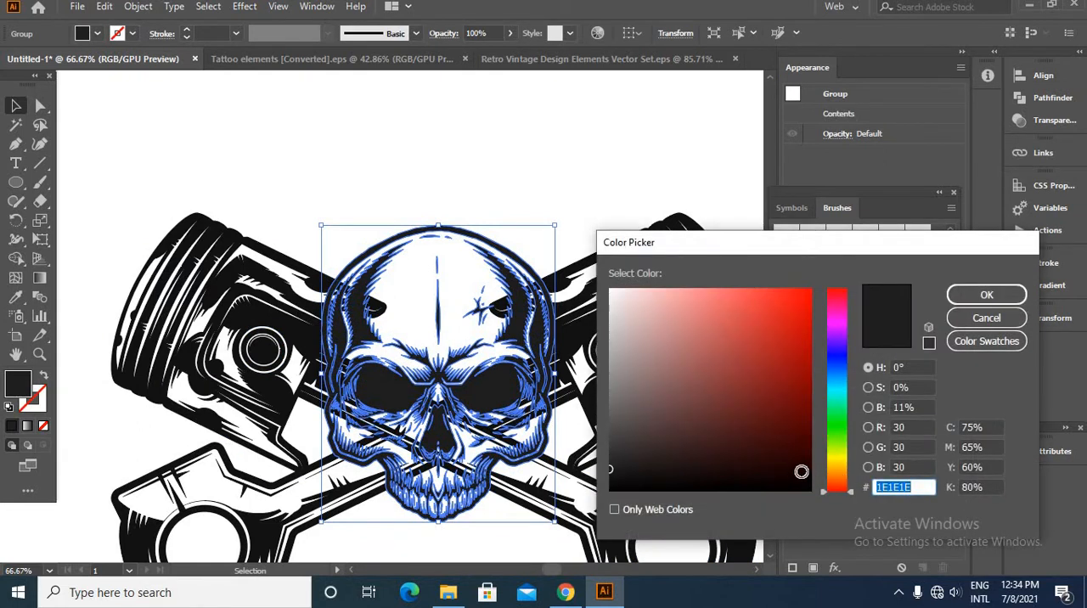
drag(801, 471, 831, 507)
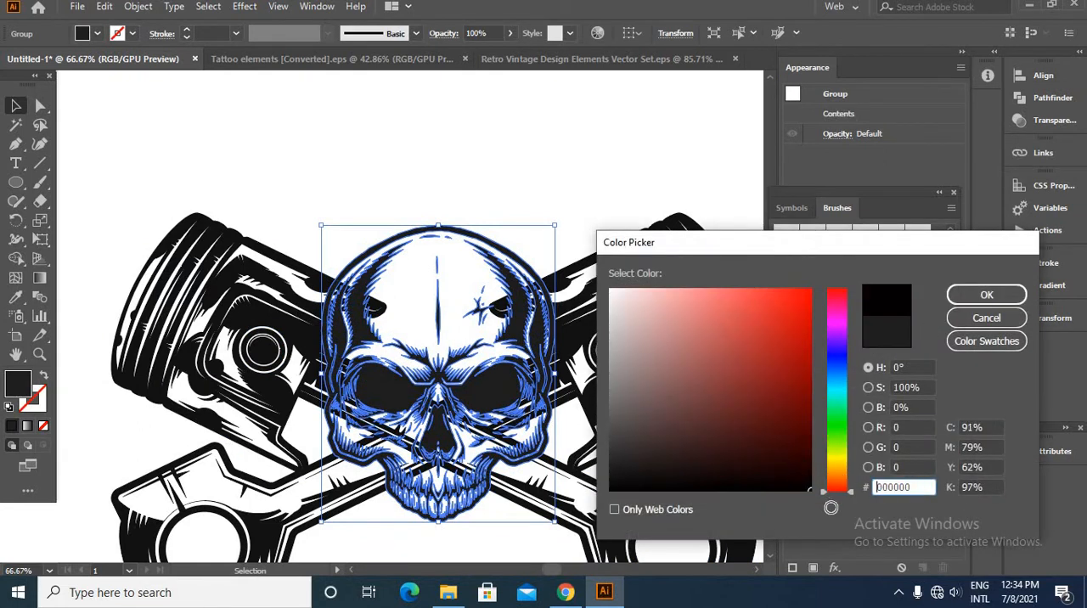
click(964, 299)
click(535, 191)
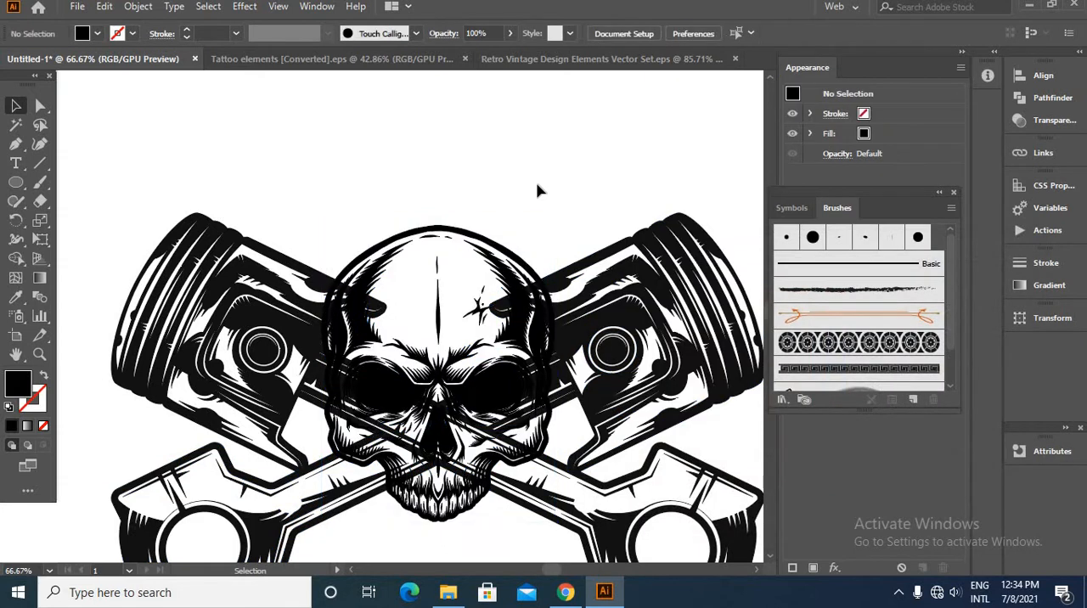
- Group the two crossed pistons on the artboard
scroll(544, 178, down, 2)
key(ctrl+a)
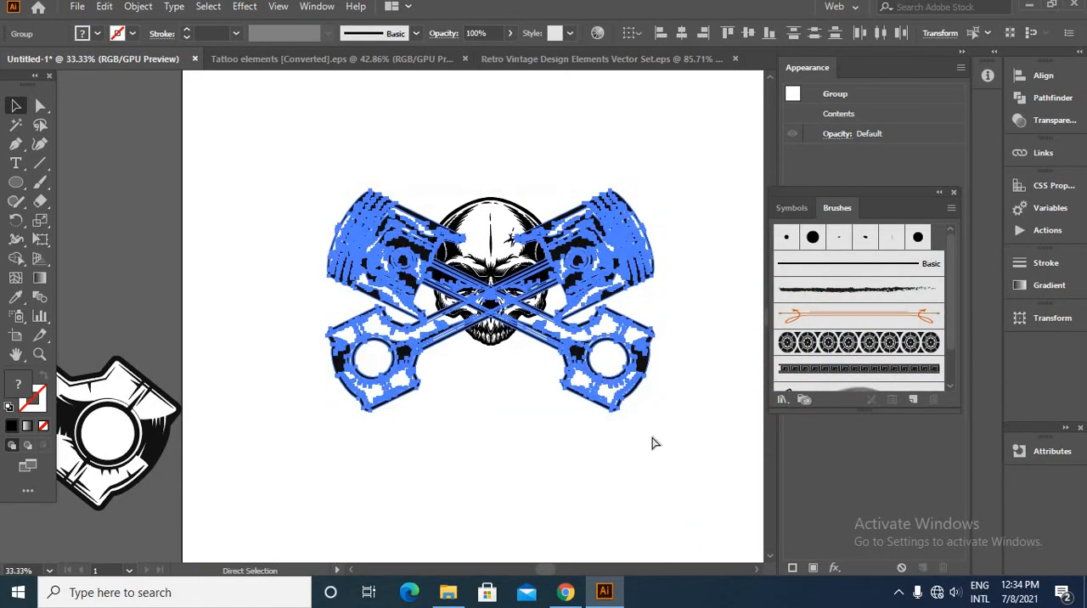
key(ctrl+g)
click(553, 401)
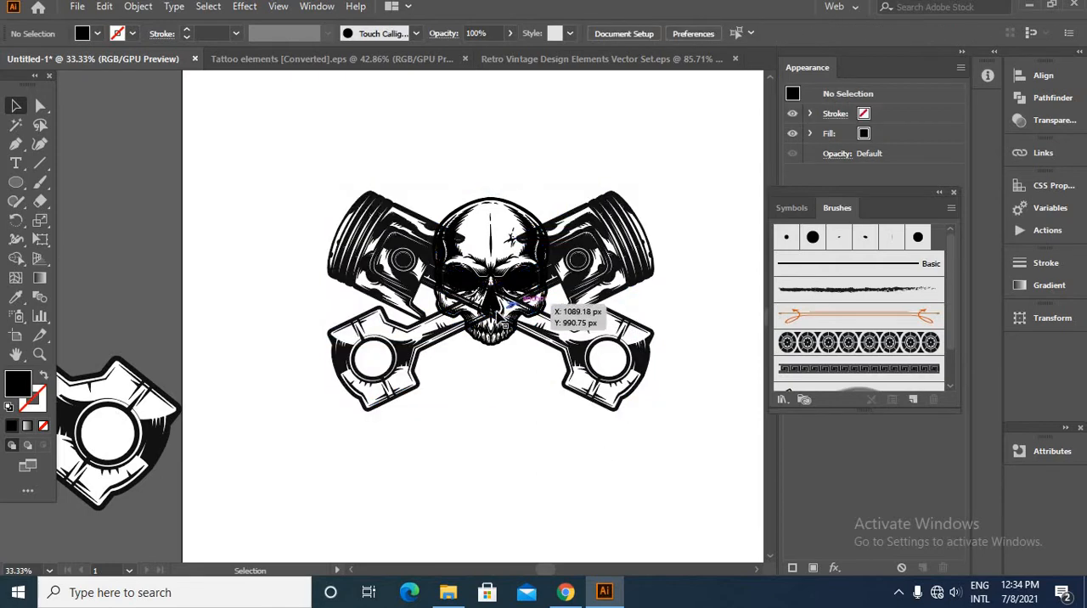
scroll(489, 316, up, 2)
scroll(459, 335, up, 1)
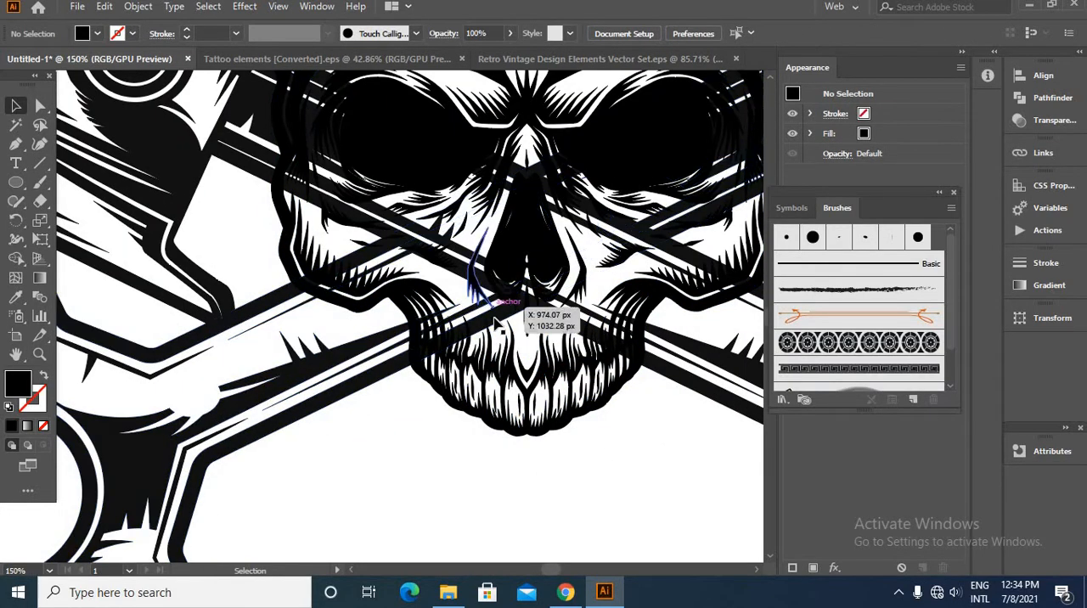
scroll(501, 342, down, 1)
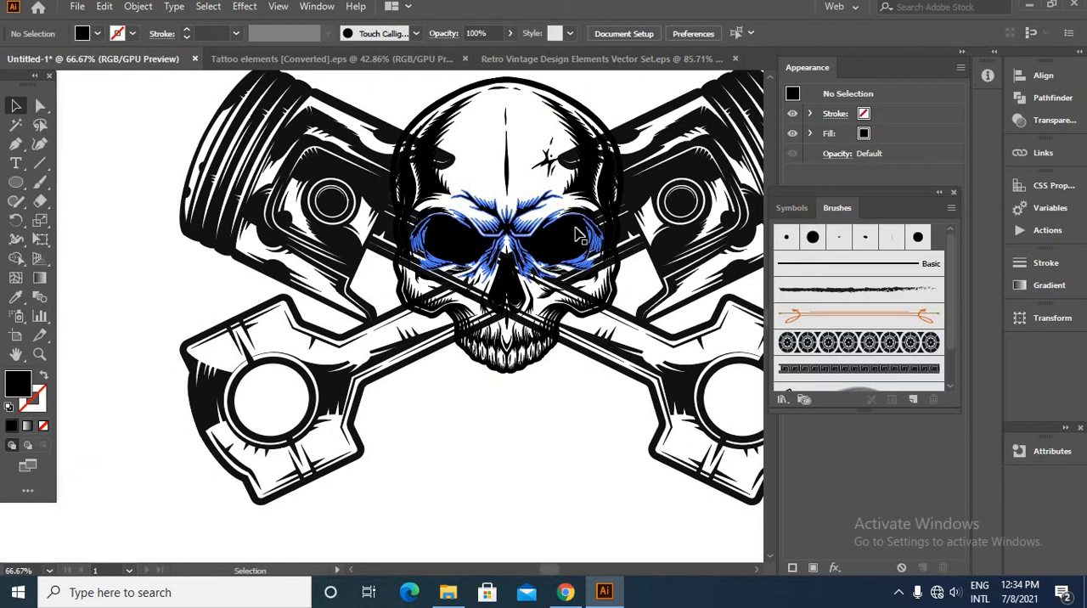
click(601, 231)
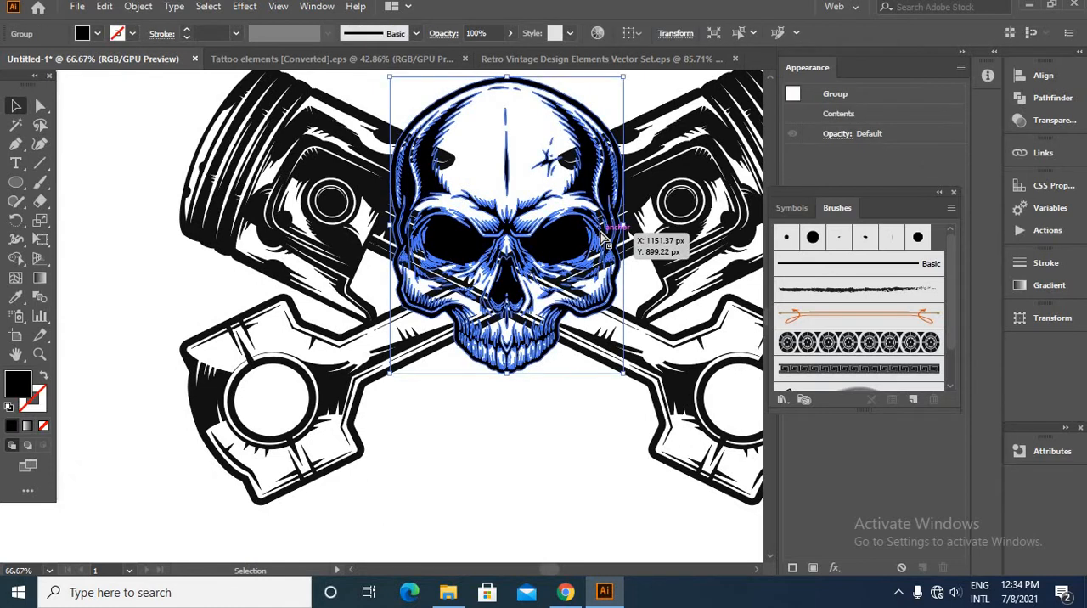
key(a)
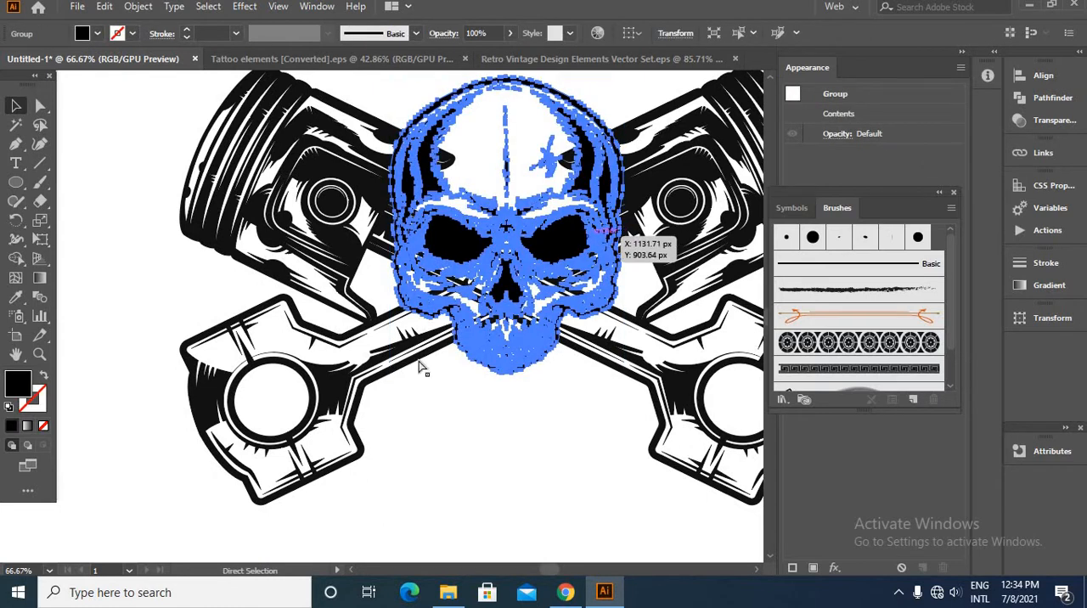
key(v)
- Add an opacity mask with Clip turned off to the crossed-piston group and paste the copied skull in place inside the mask
click(372, 418)
click(344, 408)
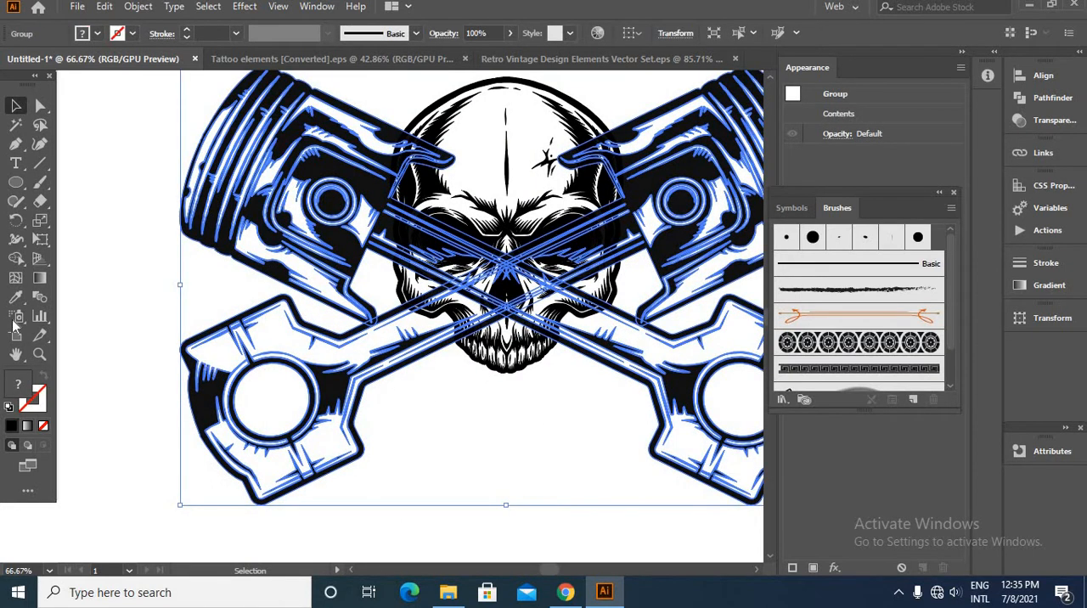
click(1053, 121)
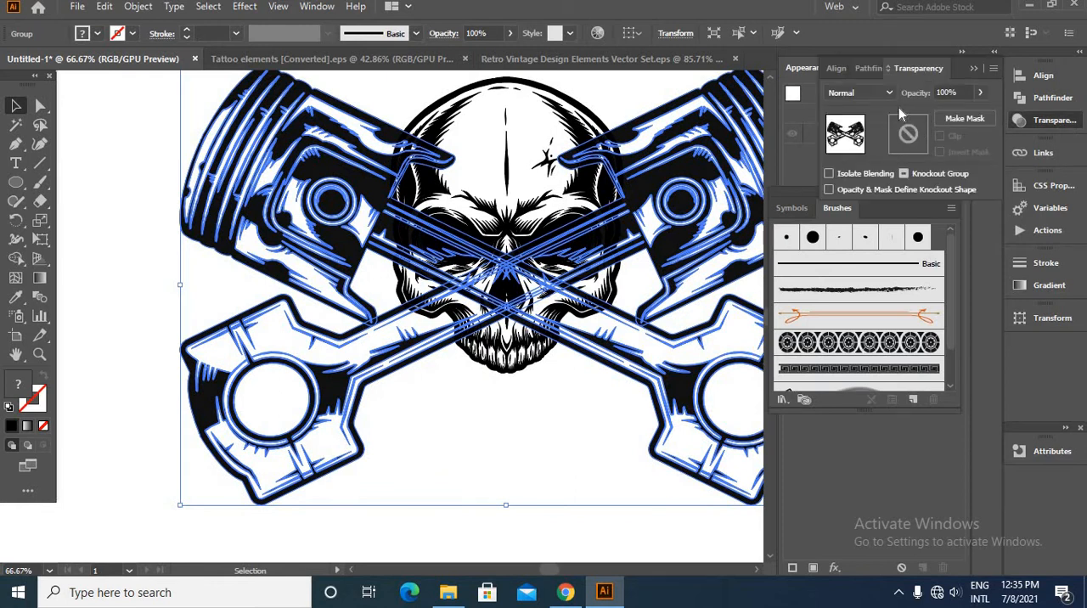
double_click(909, 135)
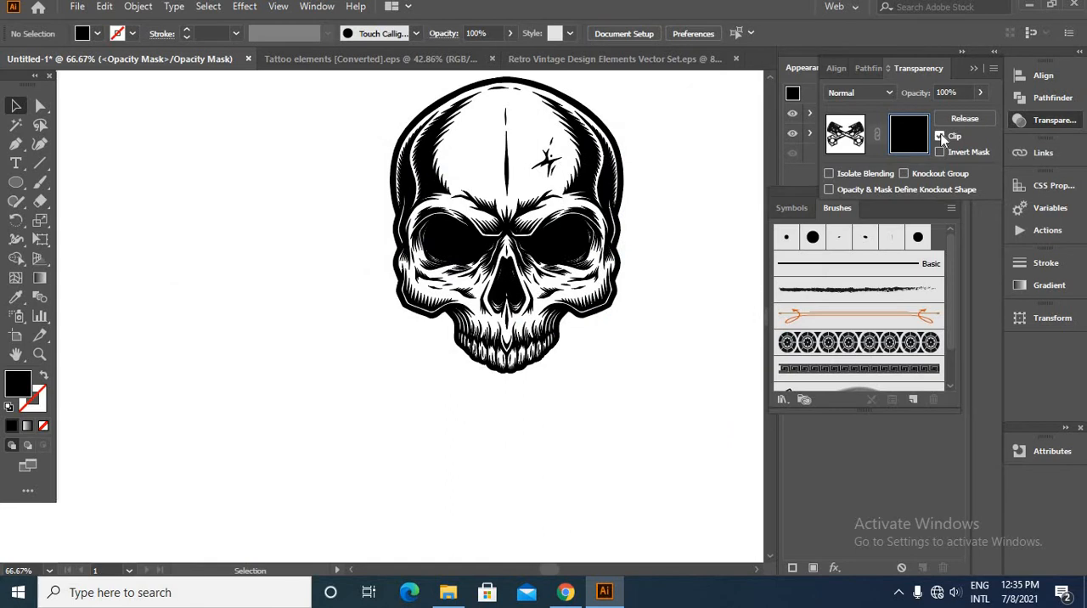
click(939, 136)
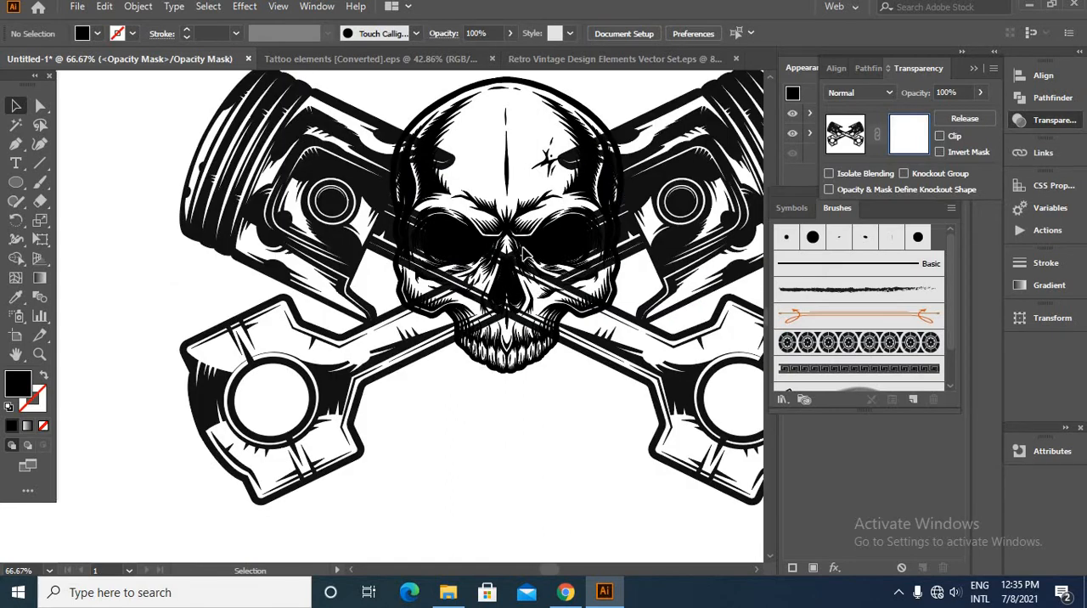
key(ctrl+f)
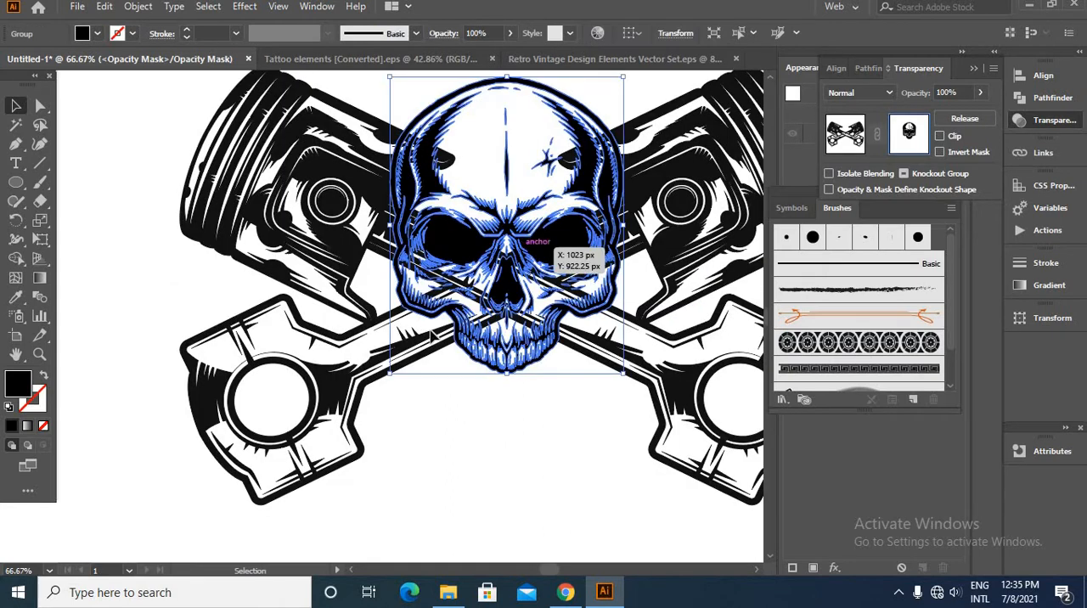
click(550, 392)
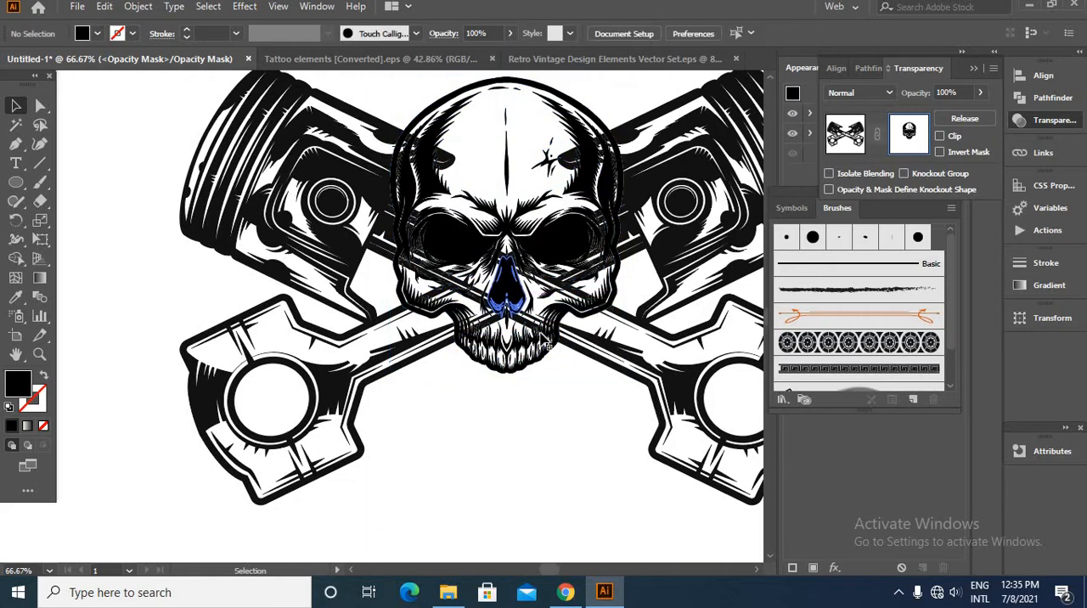
- Start a black-filled Pen path in the opacity mask, tracing the skull's left edge from the upper temple down to the cheekbone
scroll(567, 331, up, 1)
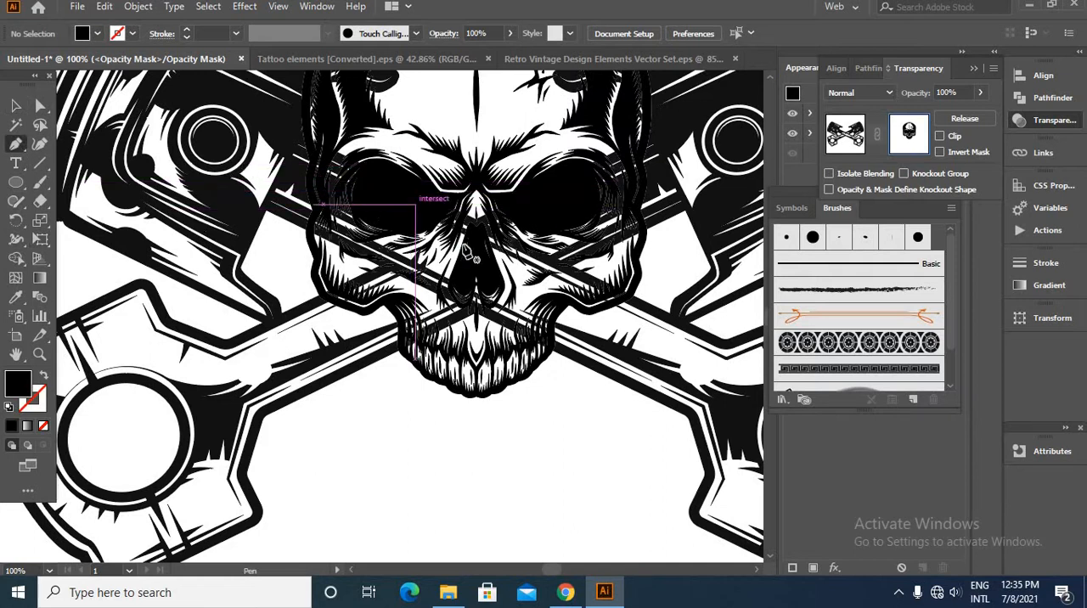
scroll(466, 250, down, 2)
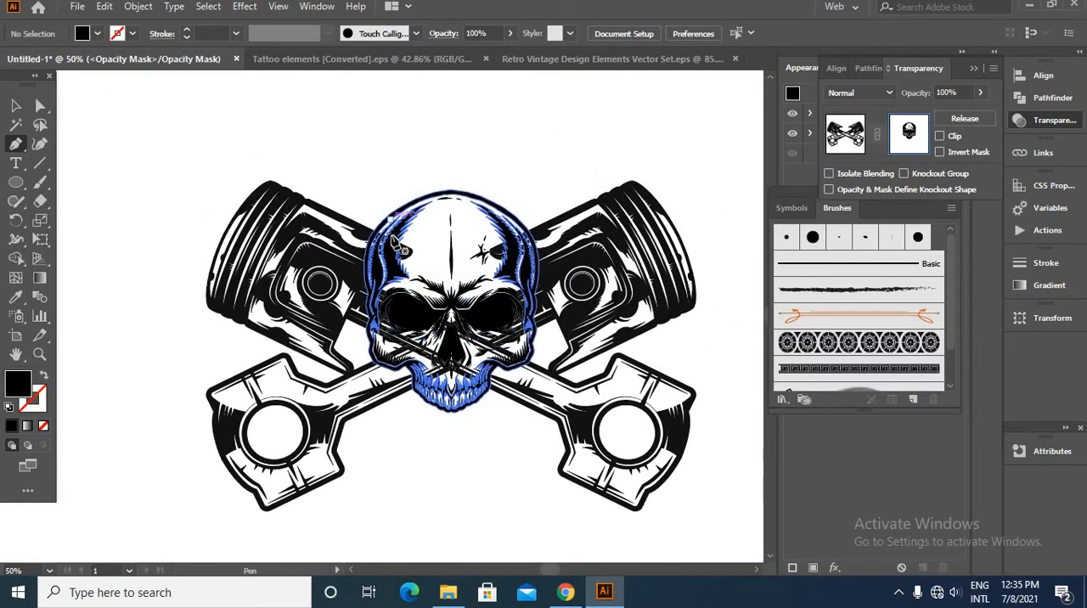
scroll(392, 240, up, 3)
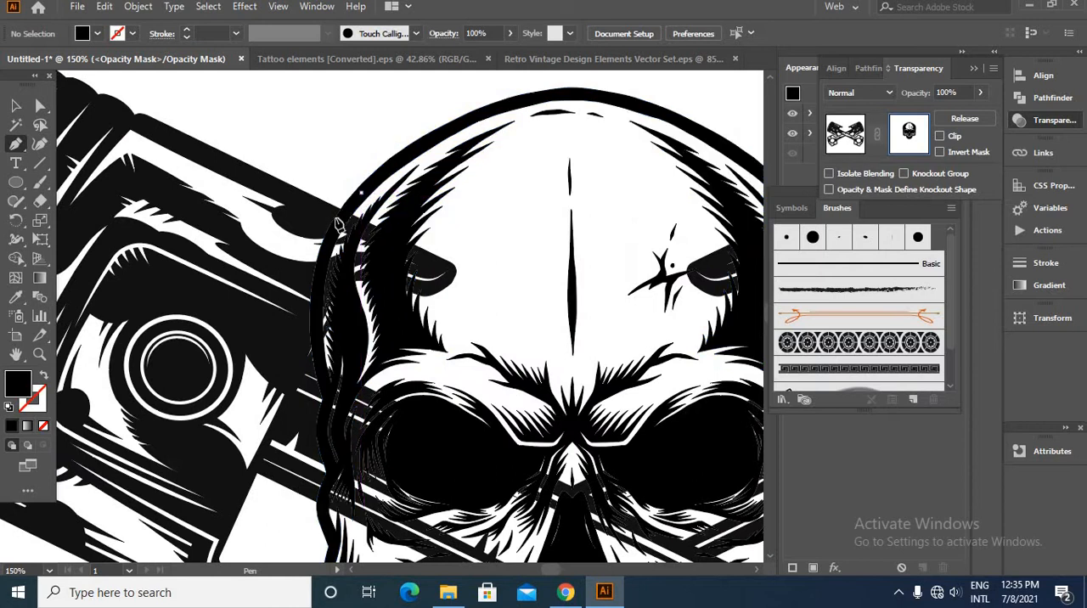
click(332, 233)
click(314, 297)
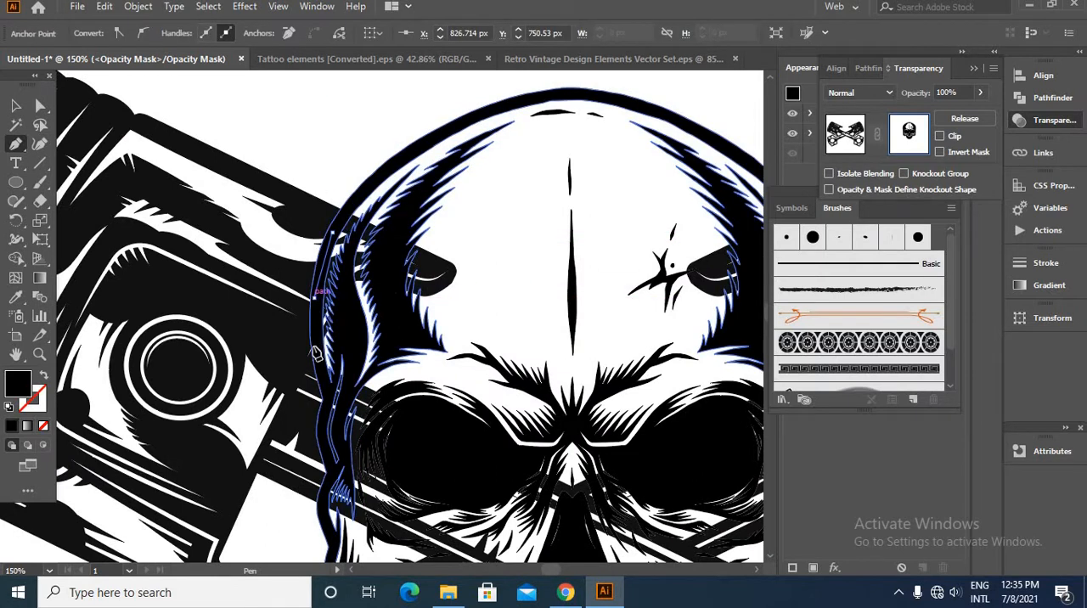
click(318, 361)
drag(393, 467, 409, 303)
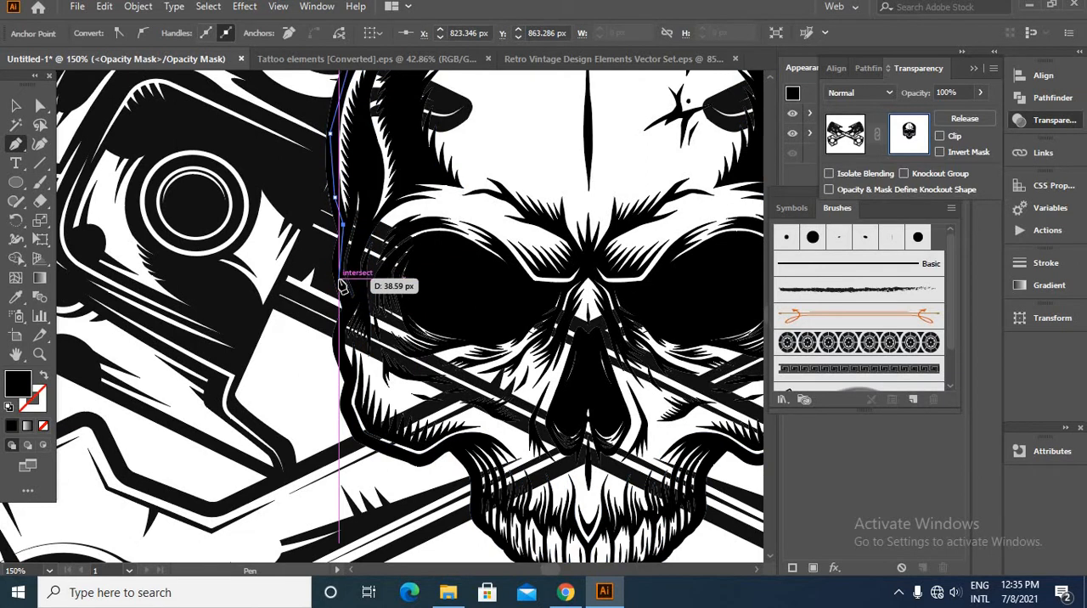
click(340, 279)
click(346, 320)
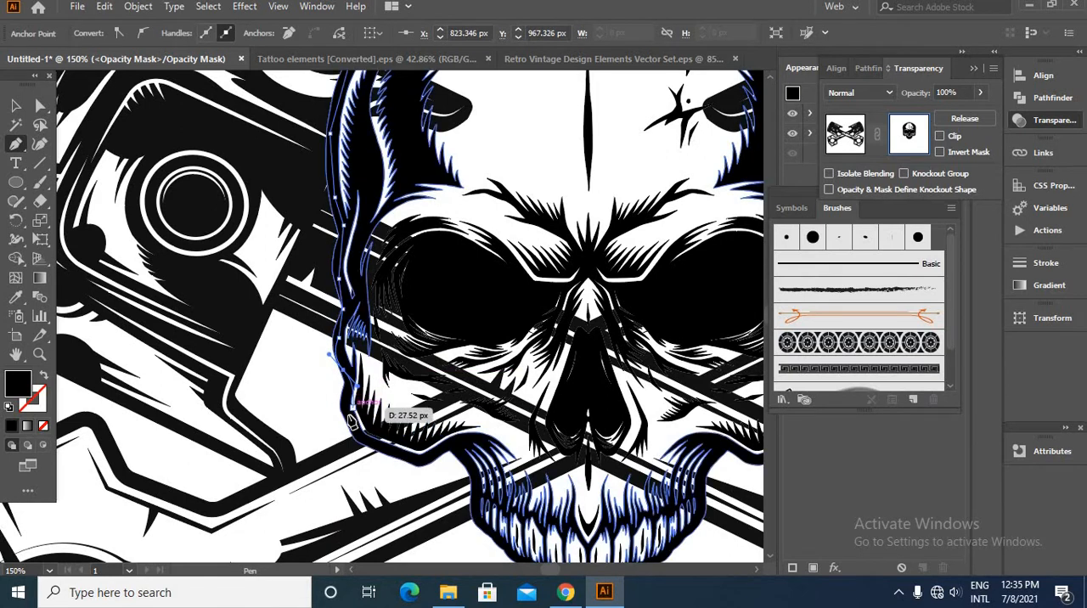
click(341, 411)
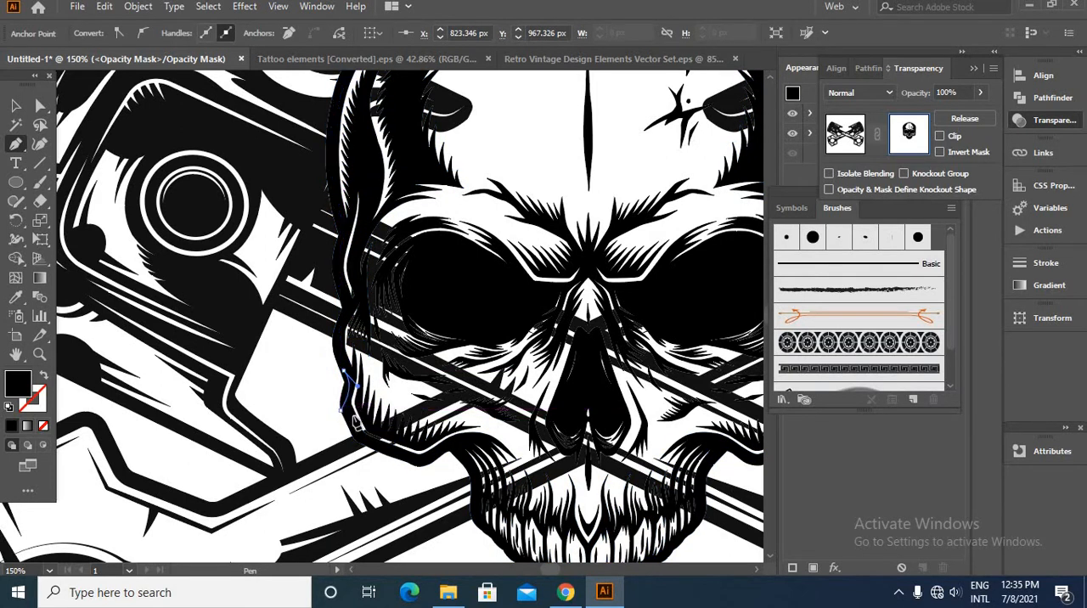
- Continue the mask path under the skull's left cheekbone and down the left side of the jaw
click(364, 437)
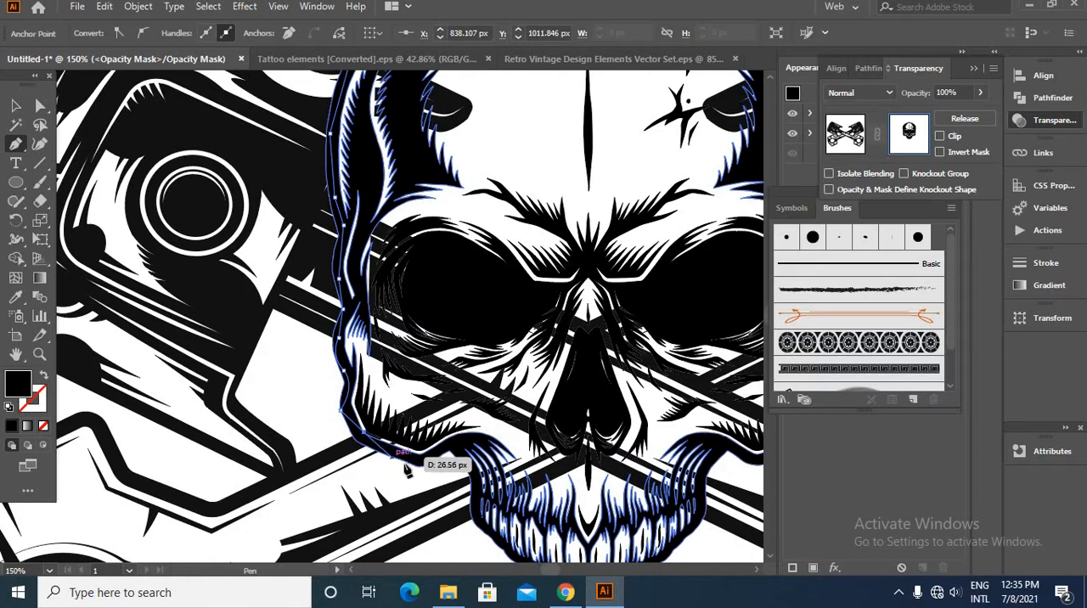
click(418, 463)
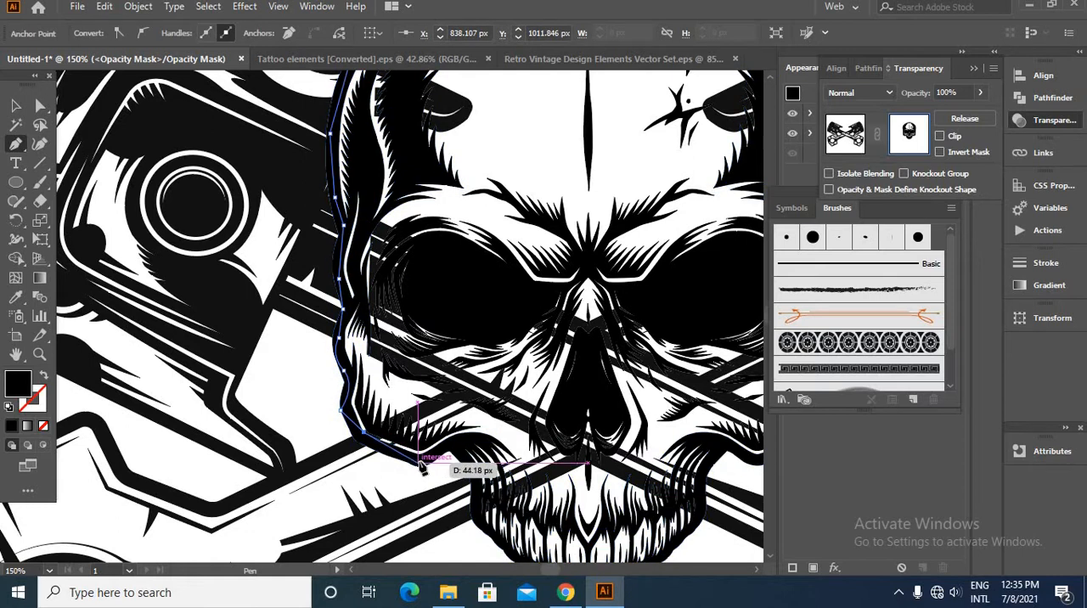
click(461, 442)
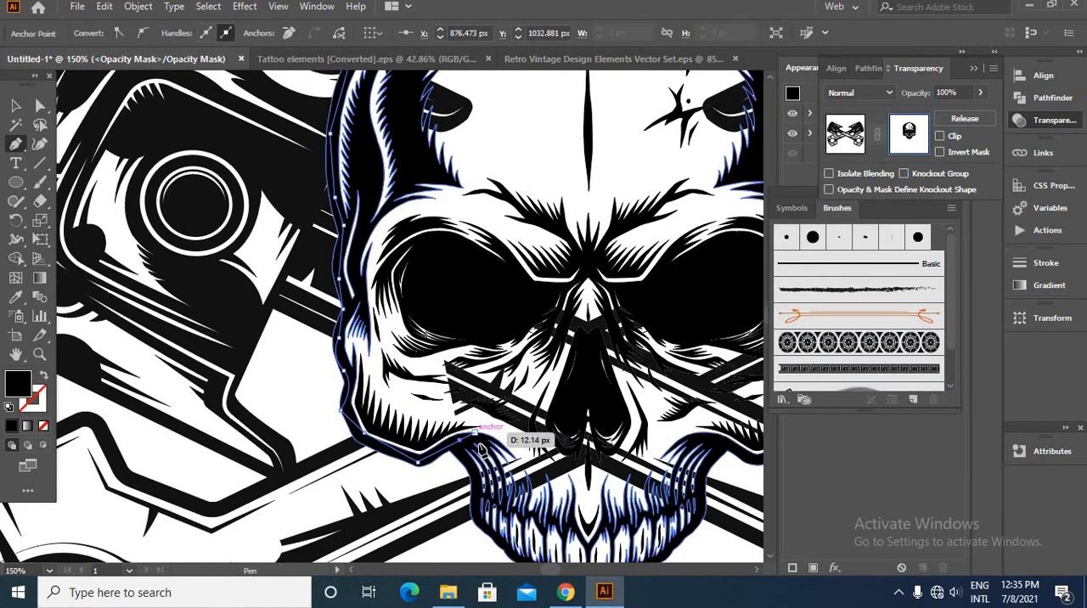
click(475, 510)
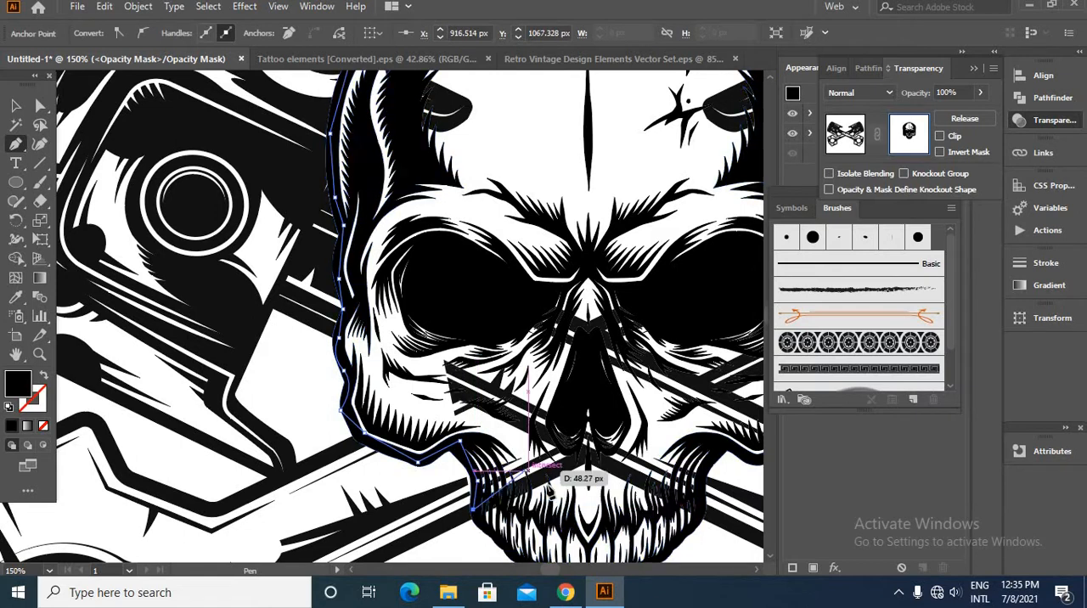
- Carry the mask path across the lower teeth and up the right side of the skull's jaw
click(552, 487)
drag(552, 487, 528, 331)
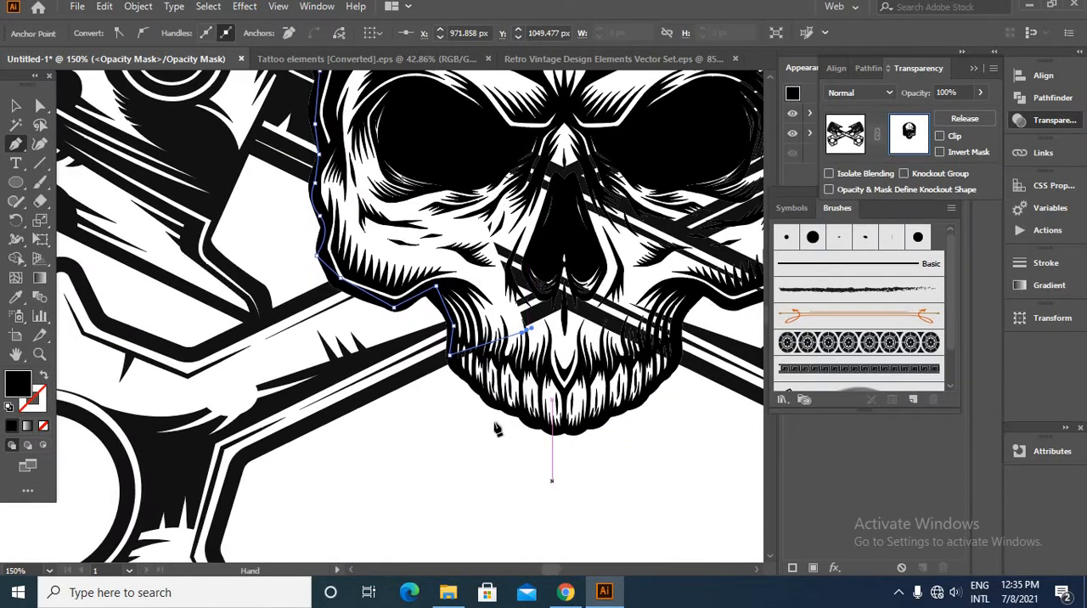
click(495, 400)
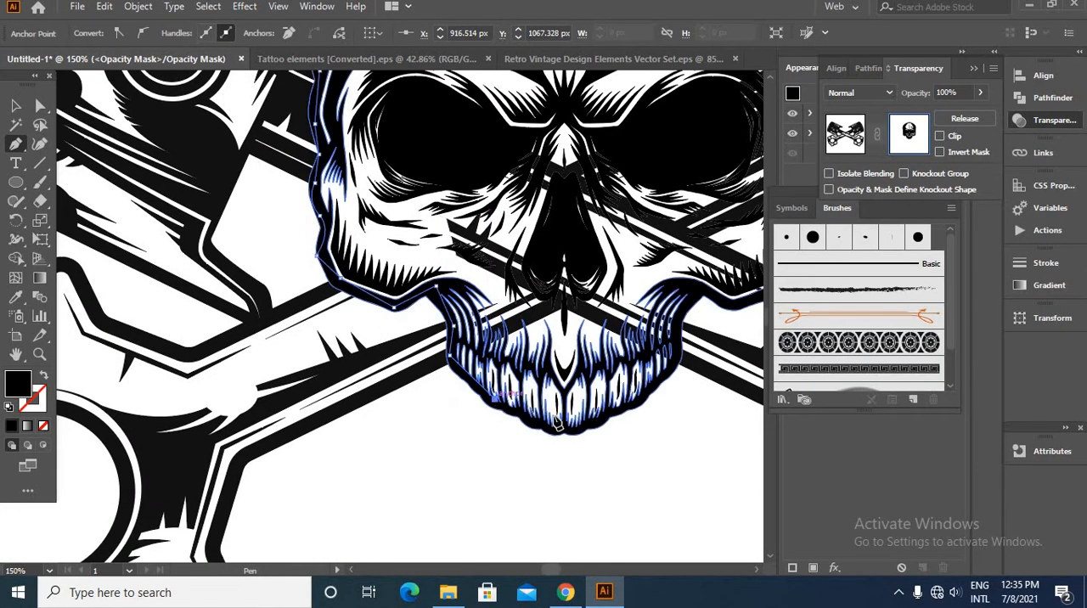
click(616, 393)
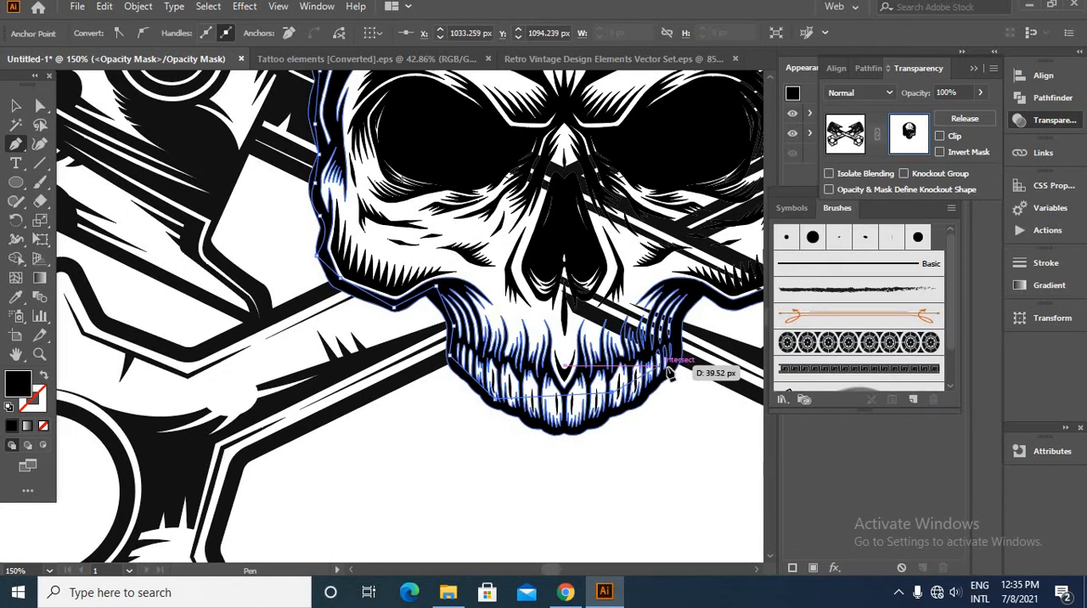
click(678, 364)
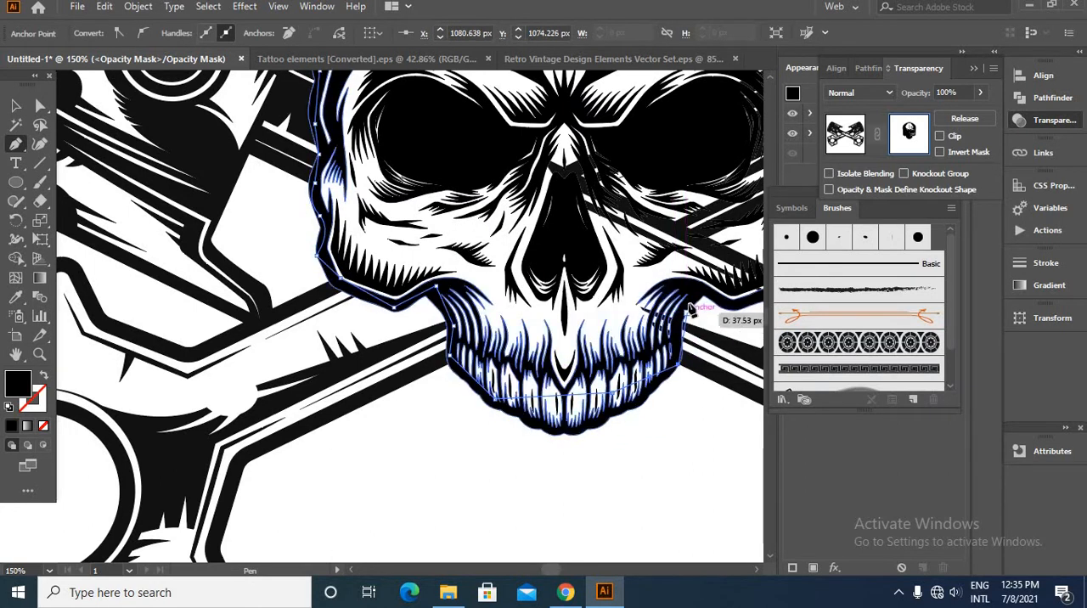
click(675, 327)
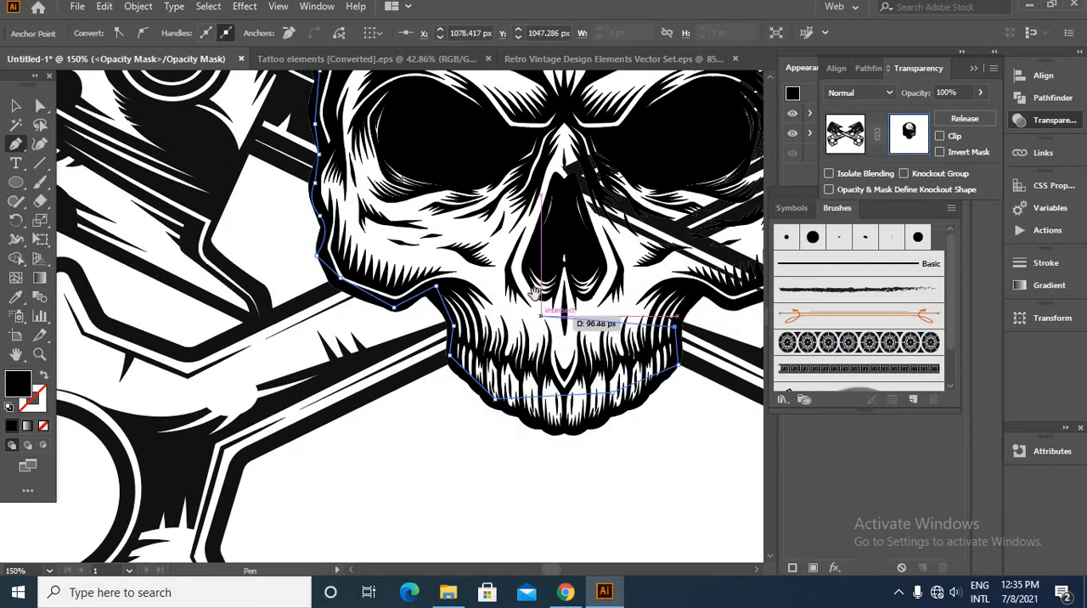
- Extend the mask path from the right side of the jaw along the underside of the skull's right cheekbone
drag(544, 319, 286, 475)
click(430, 463)
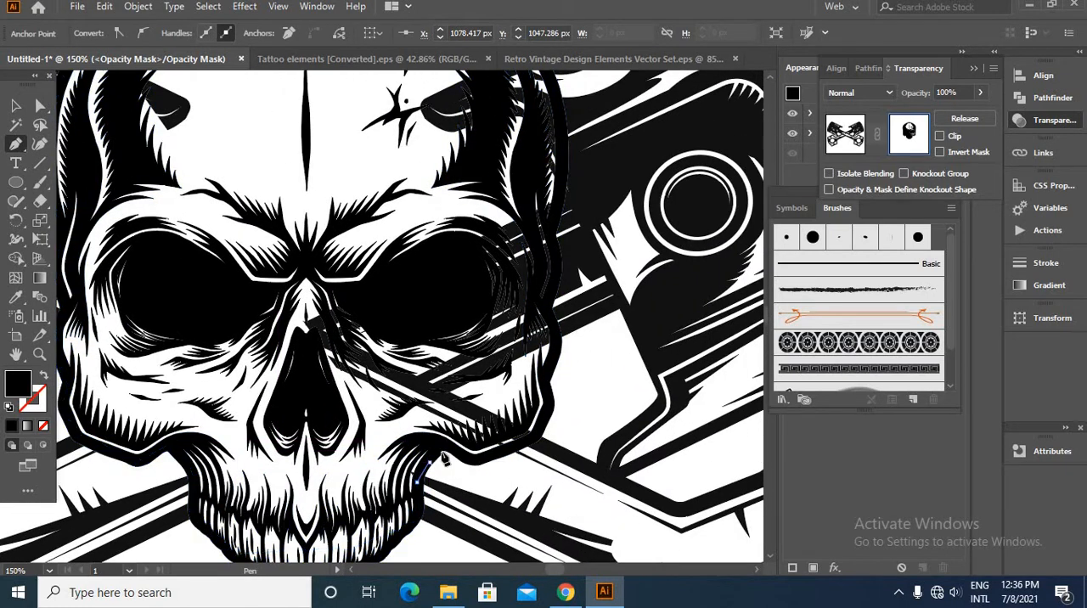
click(446, 444)
click(478, 463)
click(508, 449)
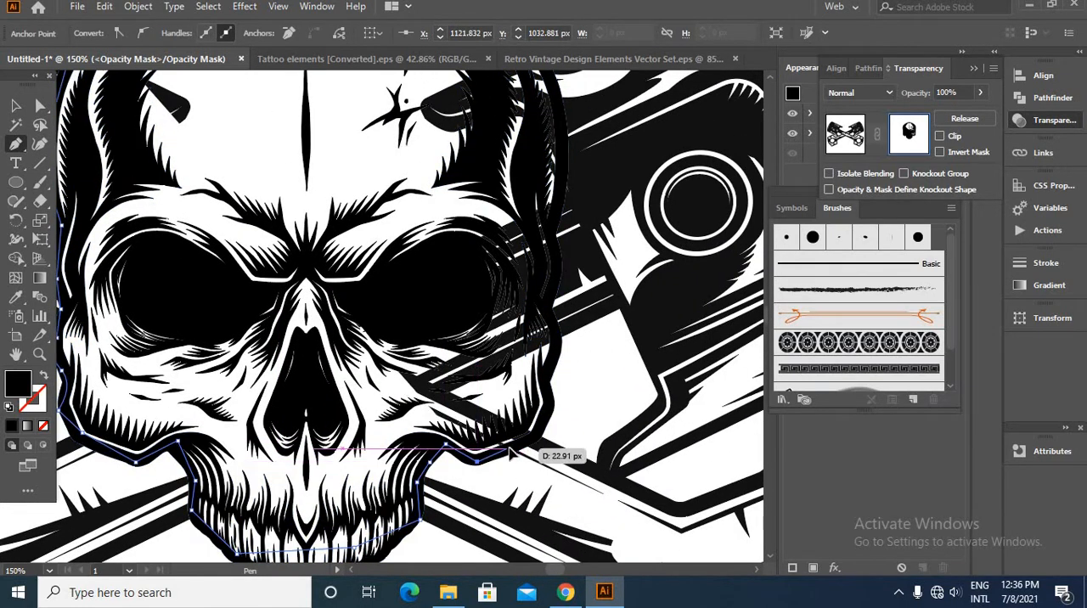
click(537, 435)
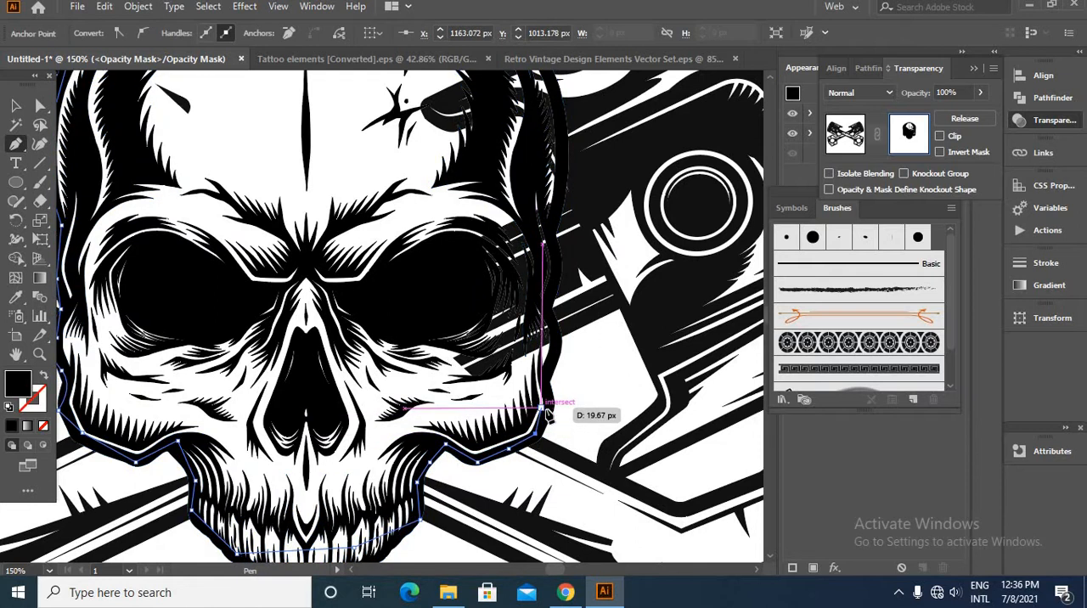
- Trace the mask path up the skull's right edge from the cheekbone past the eye socket to the temple
click(551, 412)
click(542, 375)
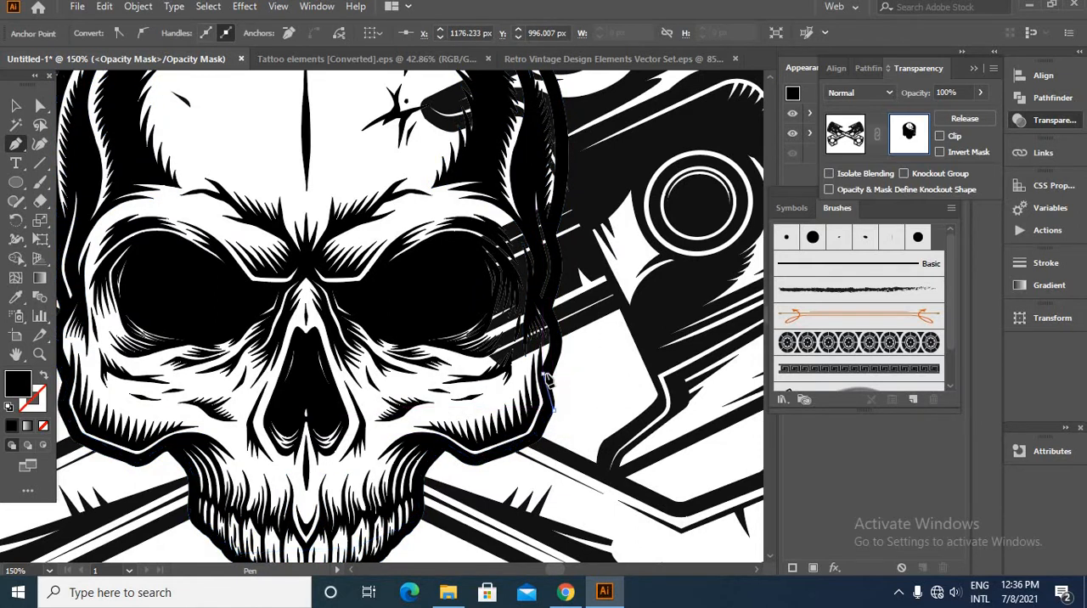
click(558, 350)
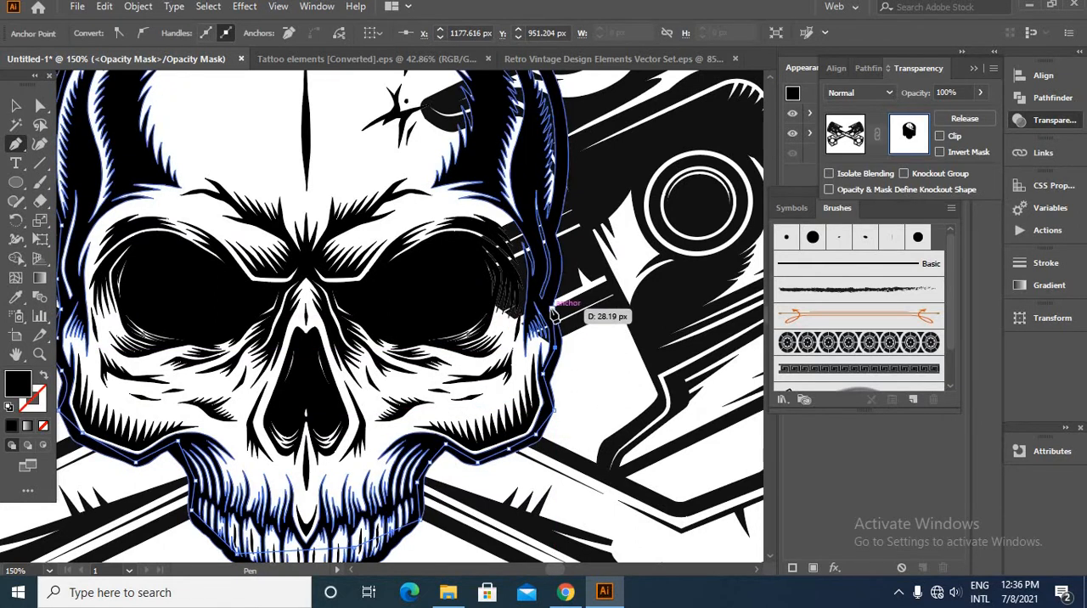
click(553, 274)
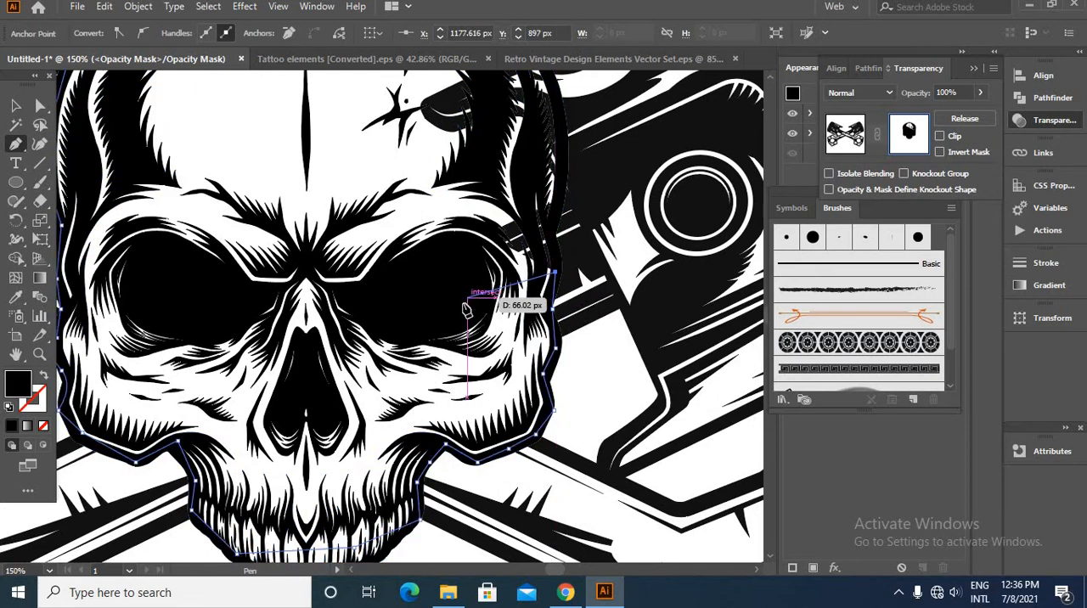
scroll(498, 311, down, 3)
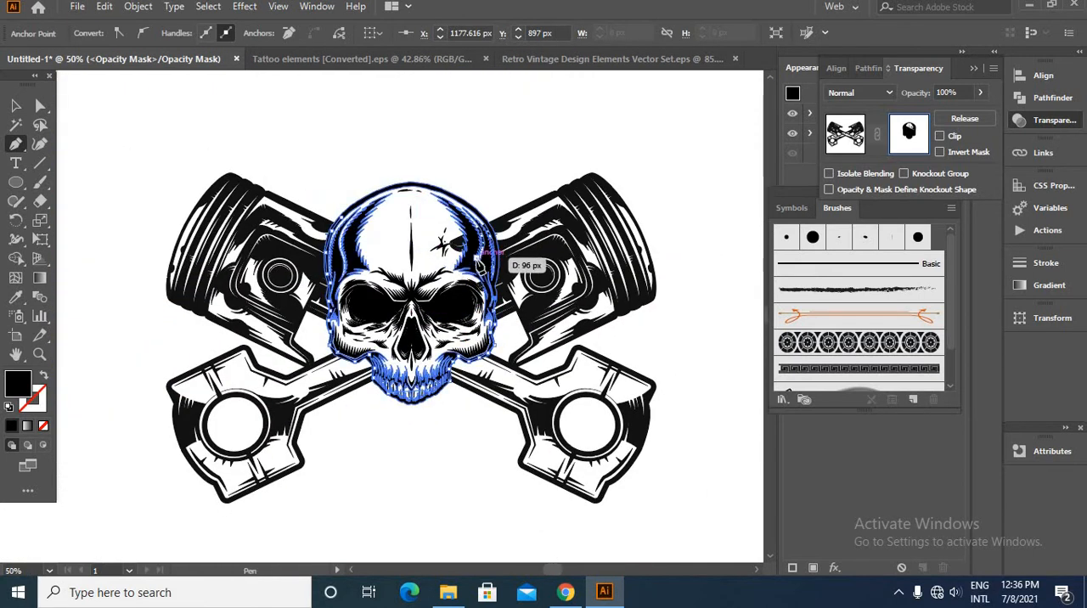
scroll(481, 255, up, 3)
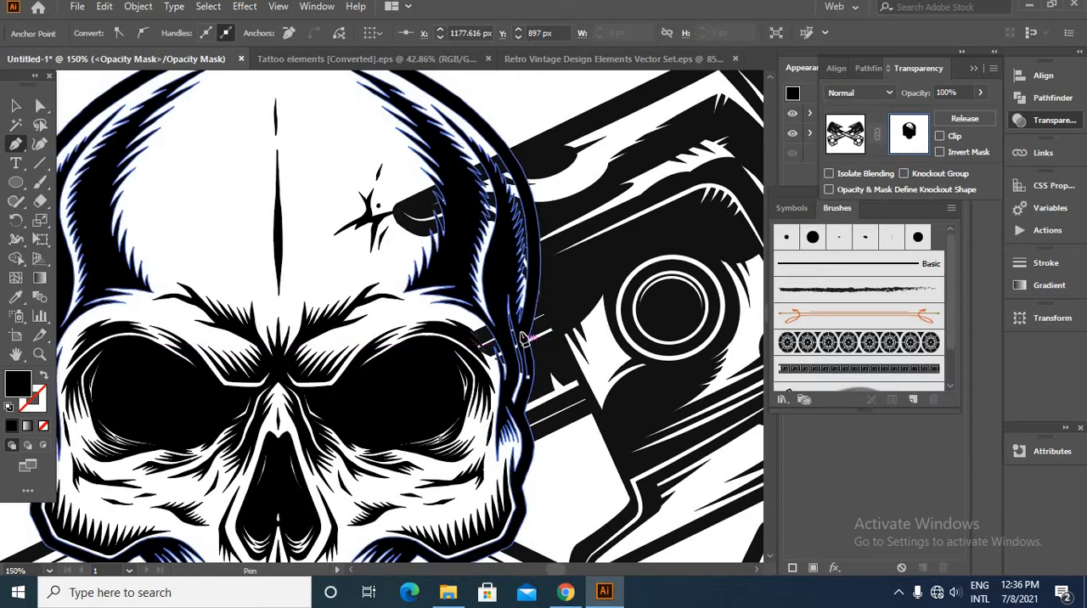
click(540, 245)
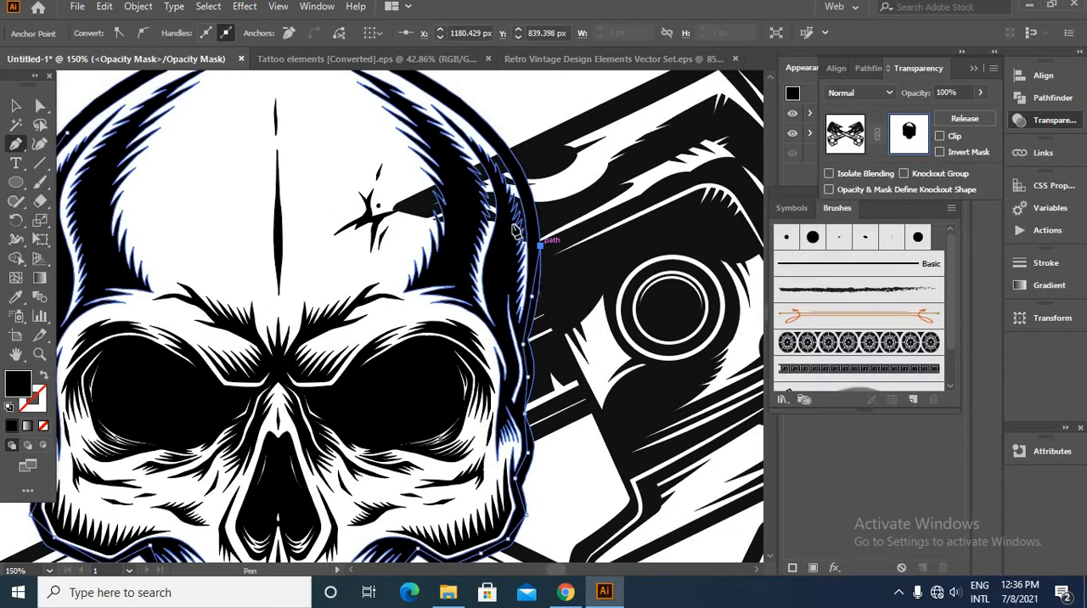
- Trace the mask path from the right temple over the top of the skull and finish it at the upper left of the cranium
scroll(498, 243, up, 5)
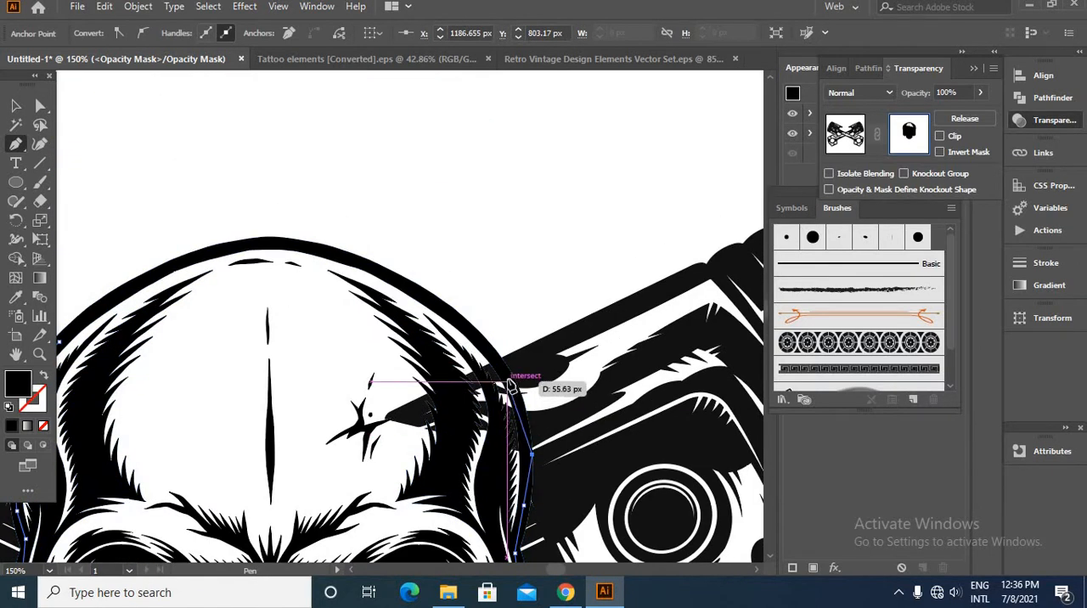
click(508, 383)
click(472, 331)
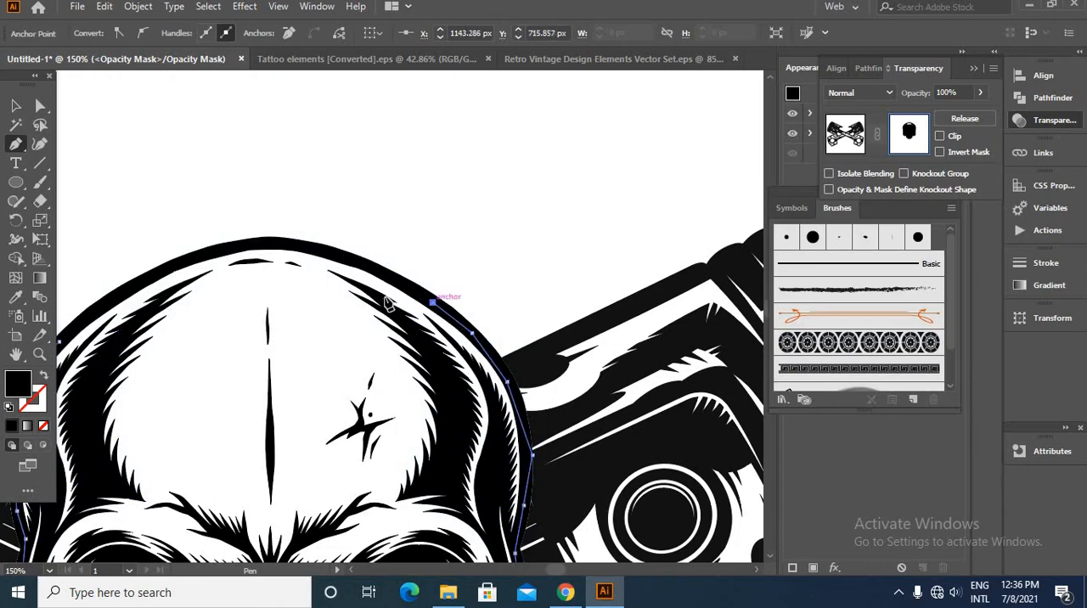
drag(387, 304, 579, 496)
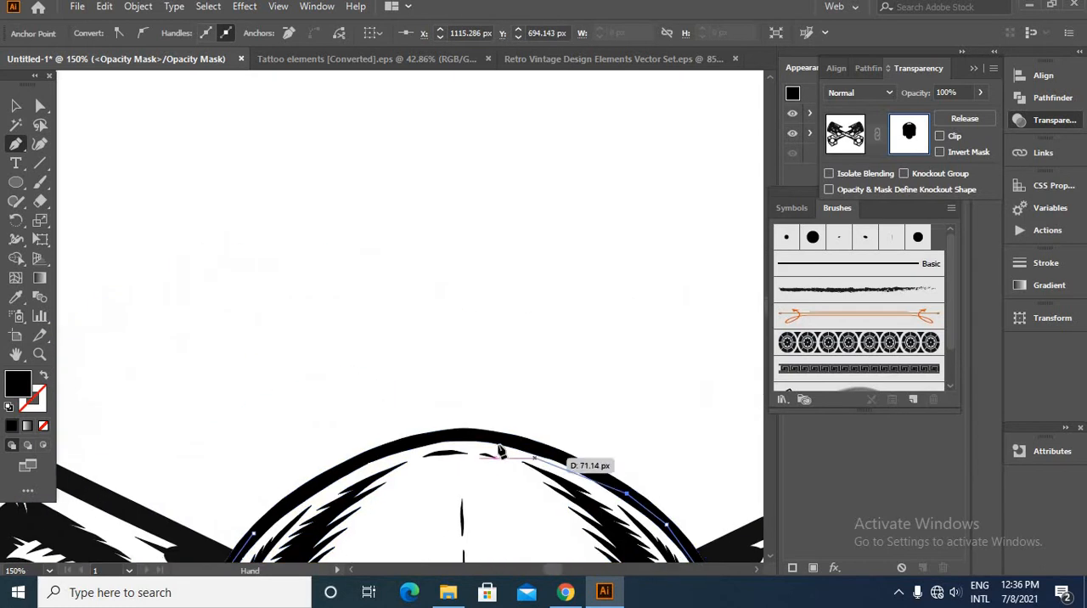
click(543, 450)
click(465, 433)
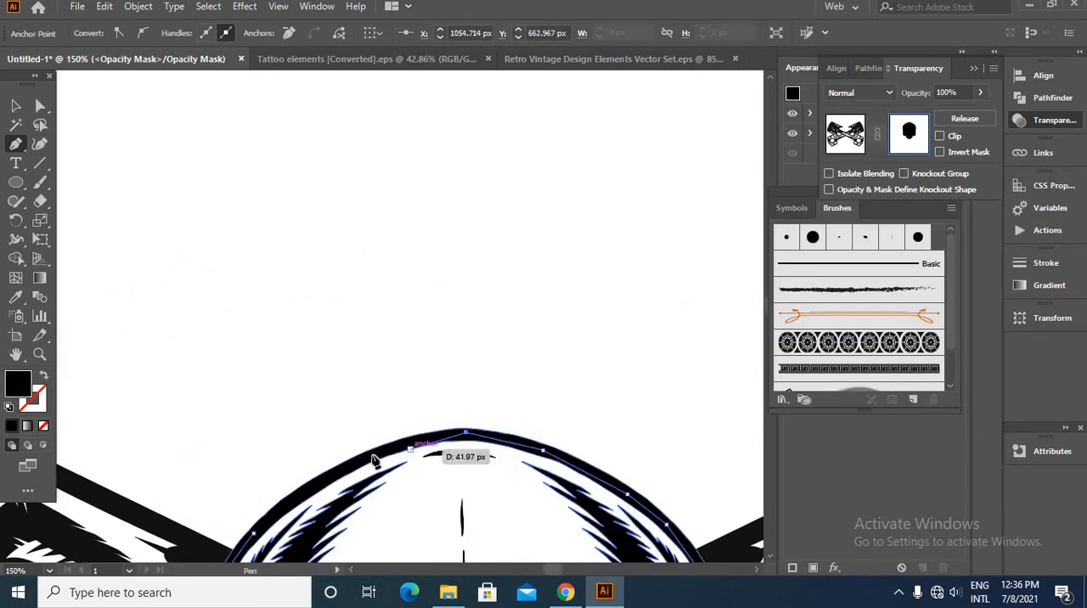
click(368, 454)
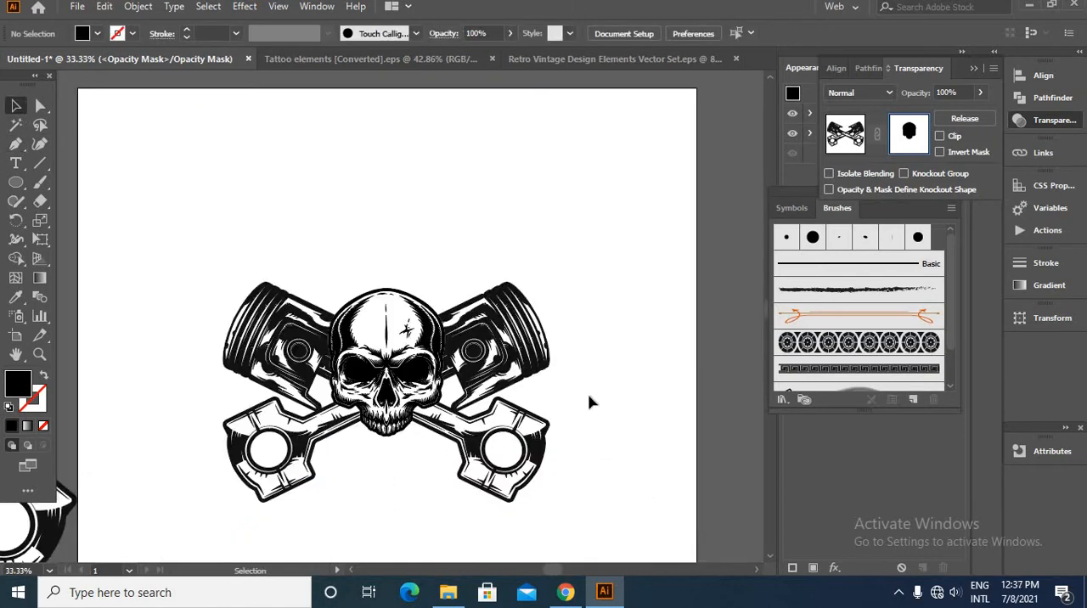
- Check the masked edge around the skull, return from the opacity mask to the piston artwork and deselect it
scroll(422, 383, up, 3)
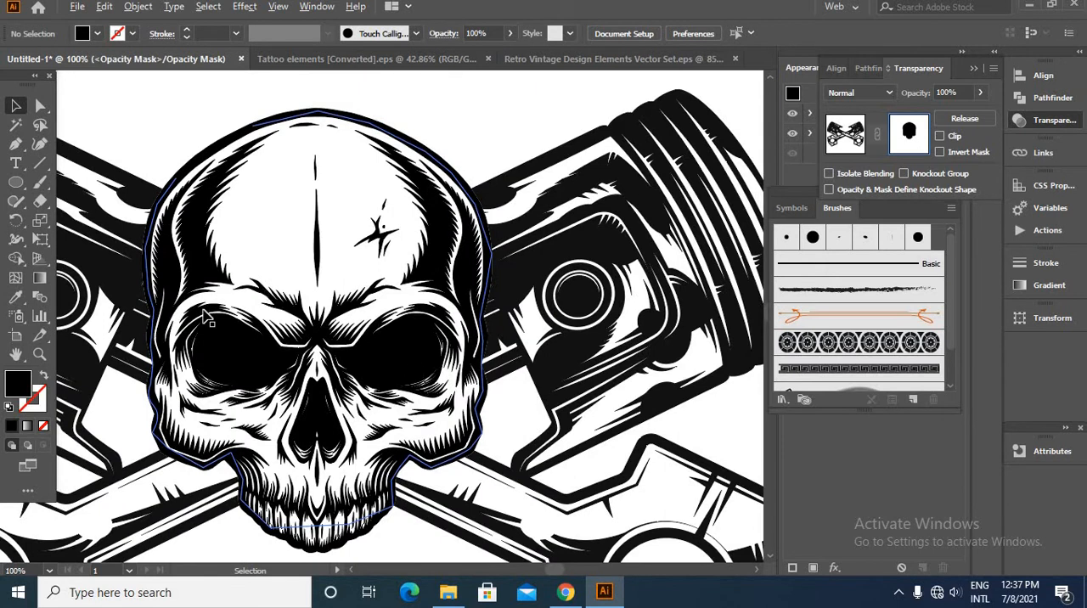
scroll(459, 357, down, 4)
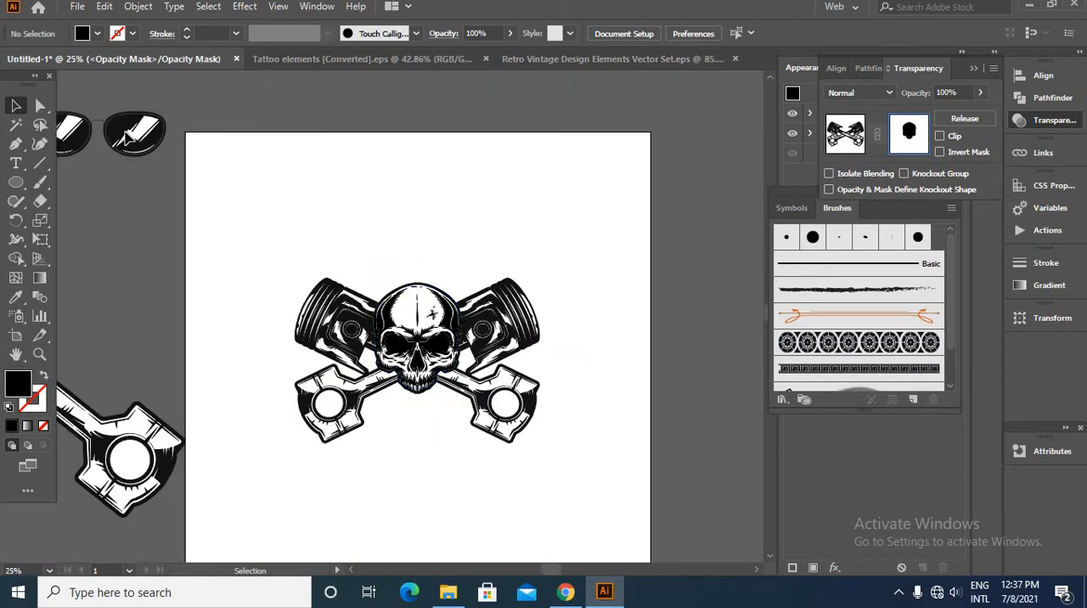
click(835, 143)
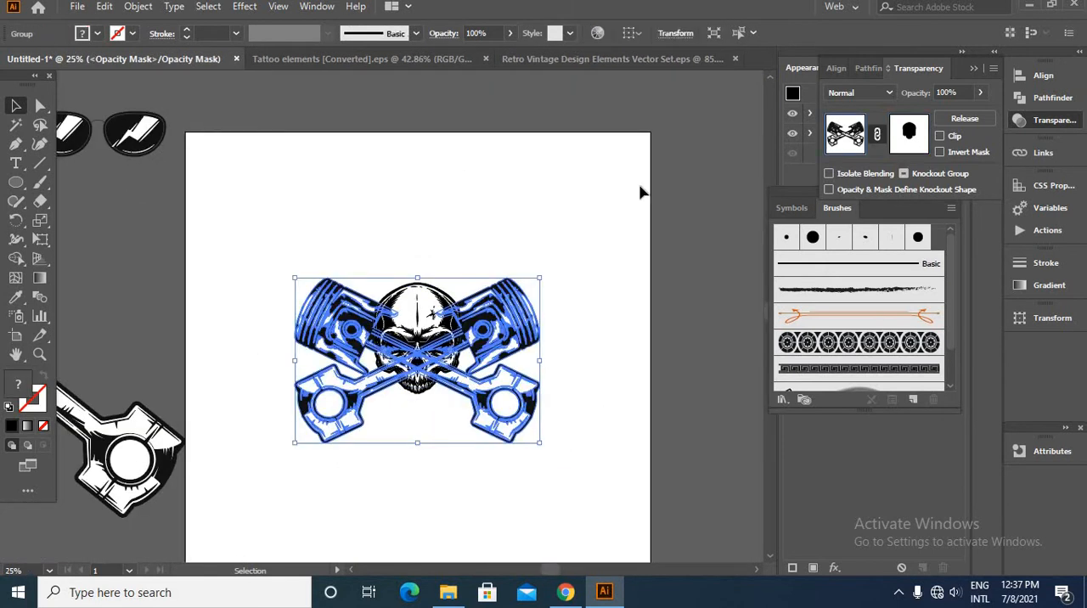
click(641, 189)
- Move the sunglasses from beside the artboard onto the skull's face and bring them to the front of the stack
drag(145, 156, 352, 316)
scroll(531, 361, up, 3)
click(700, 394)
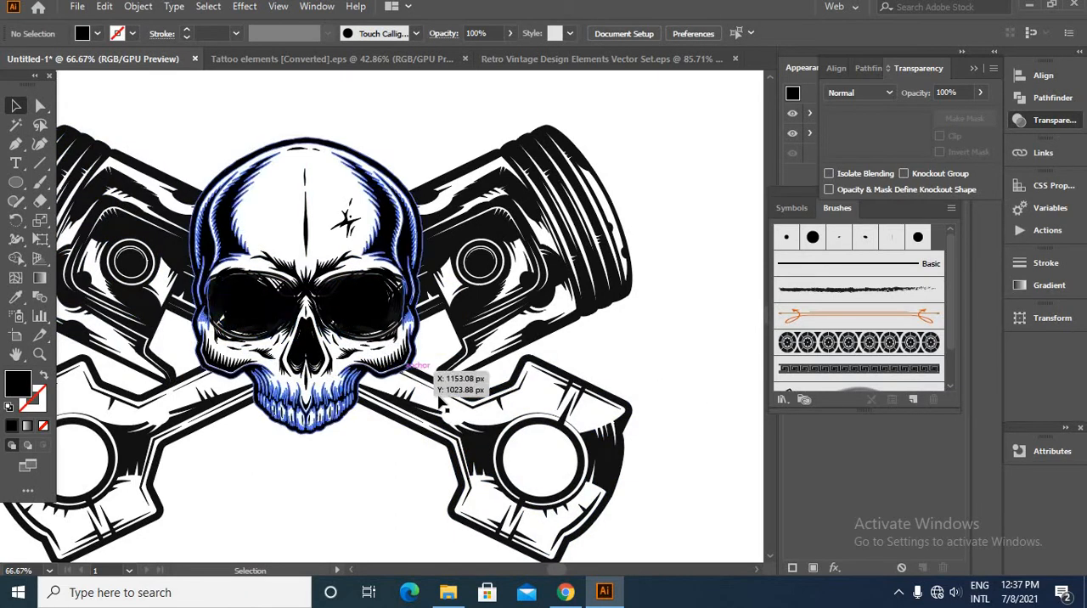
click(429, 342)
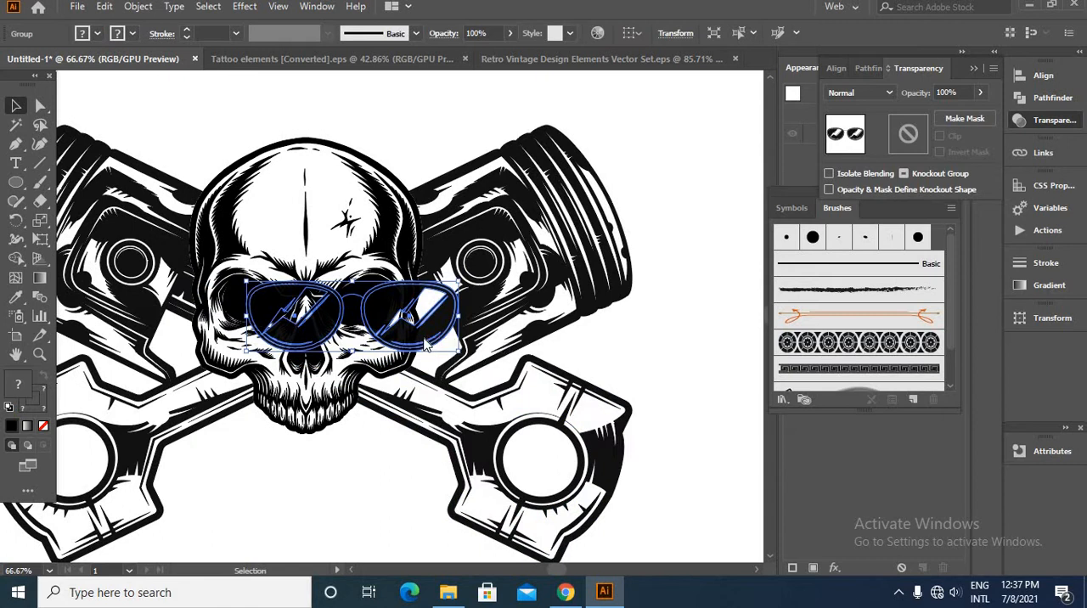
right_click(426, 341)
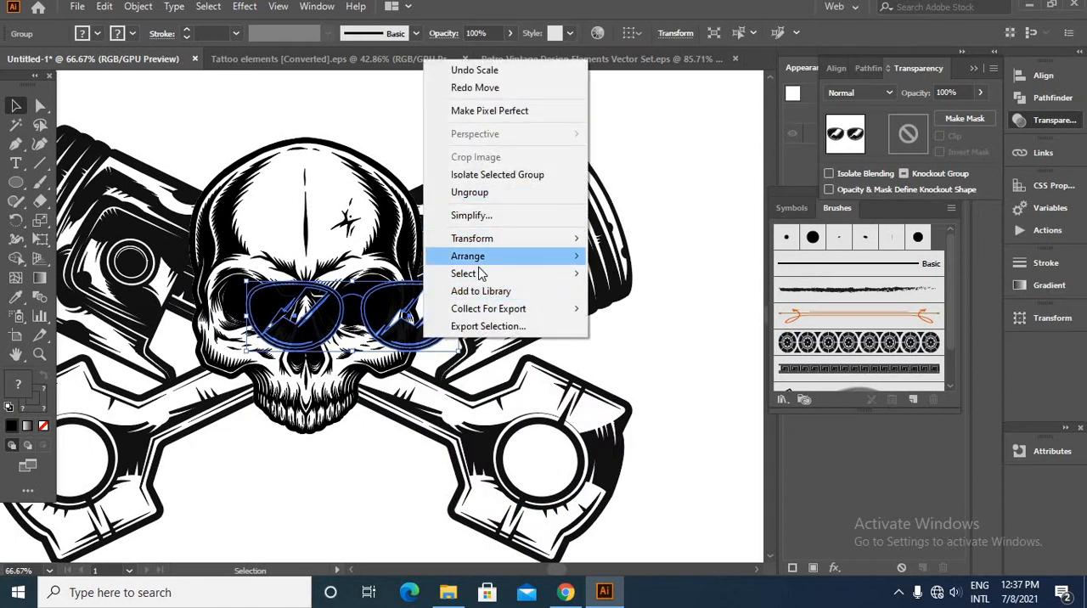
mouse_move(476, 255)
click(633, 254)
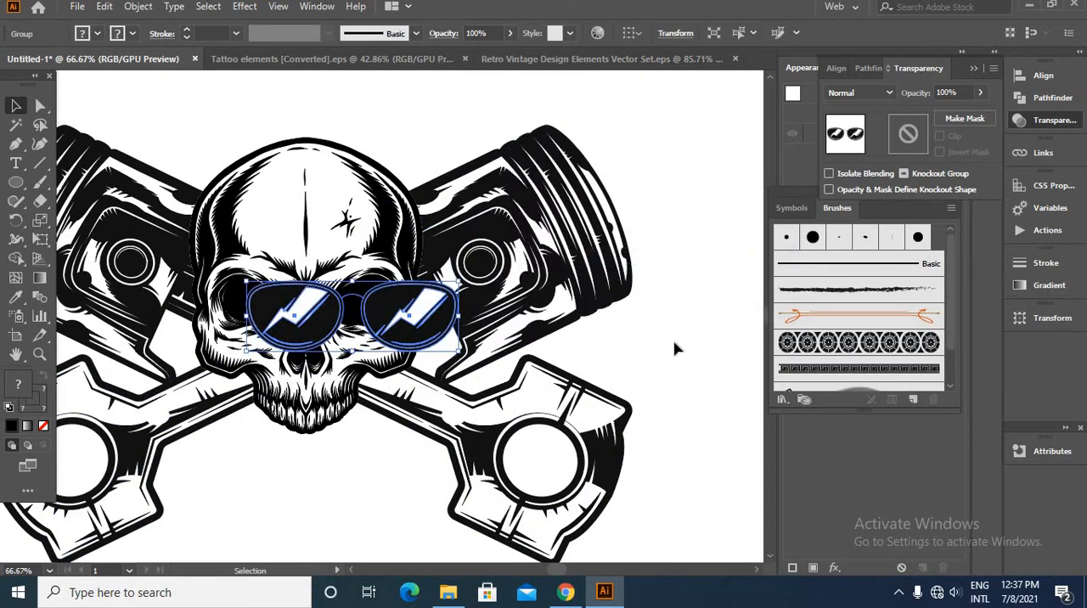
click(675, 349)
- Position the sunglasses centrally over the skull's eye sockets and check the fit
drag(420, 331, 365, 317)
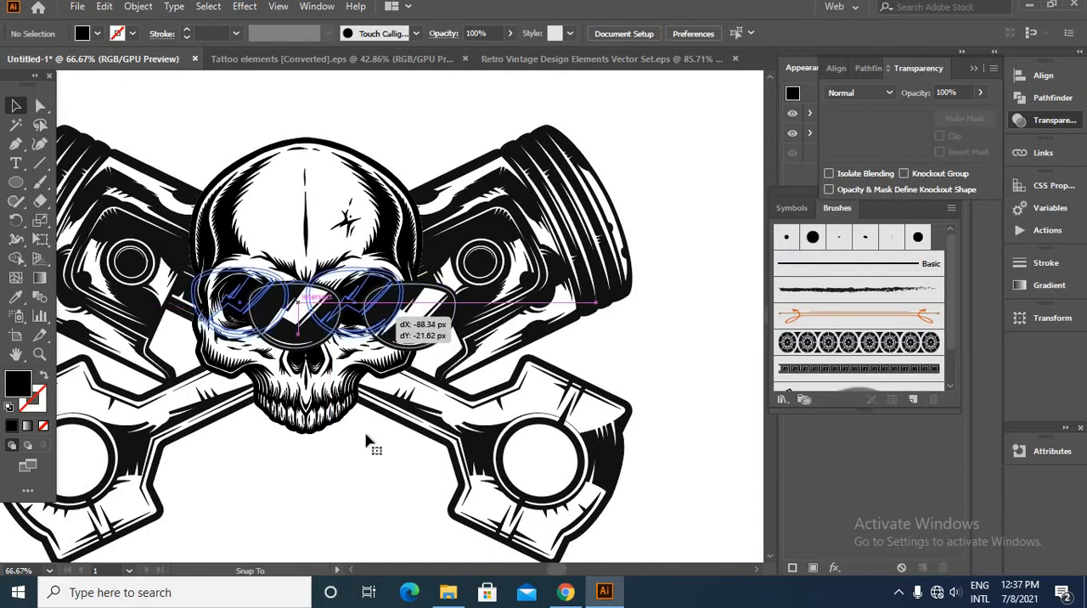
drag(367, 444, 365, 462)
click(364, 461)
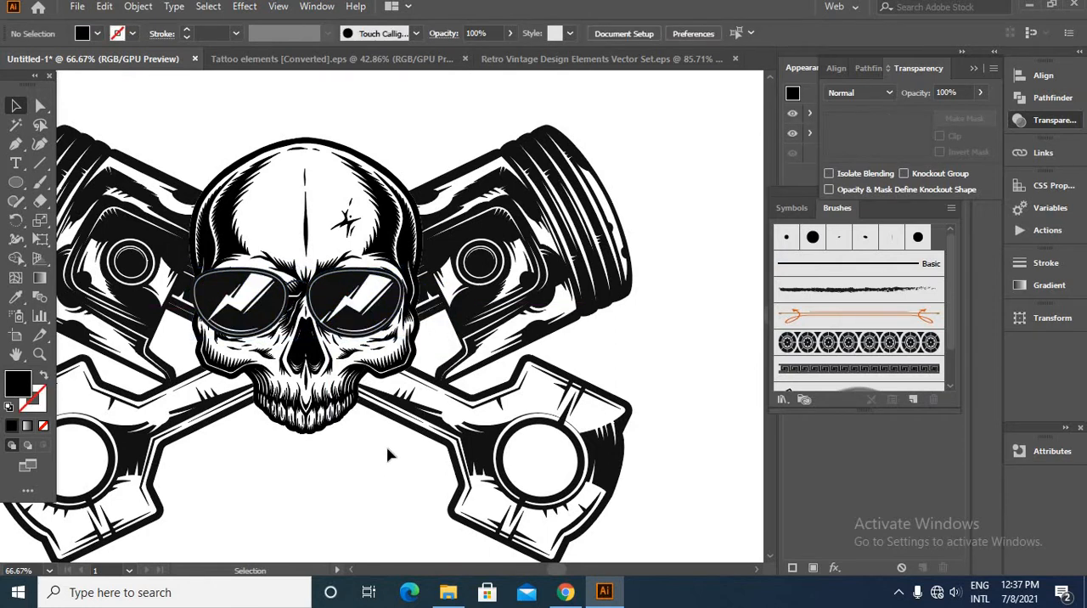
scroll(387, 455, down, 2)
scroll(413, 414, up, 2)
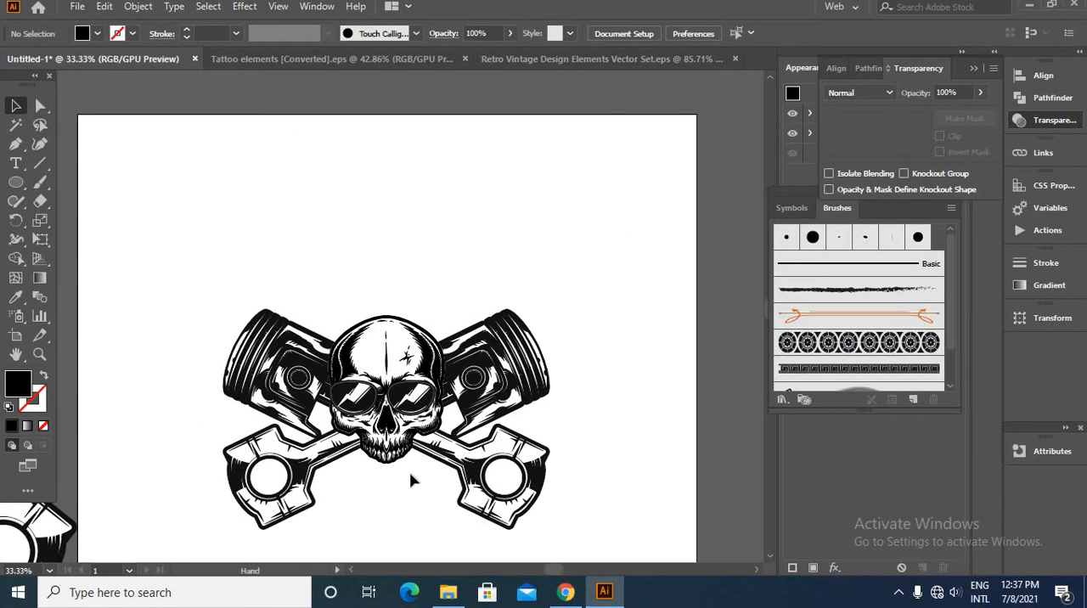
scroll(413, 405, up, 2)
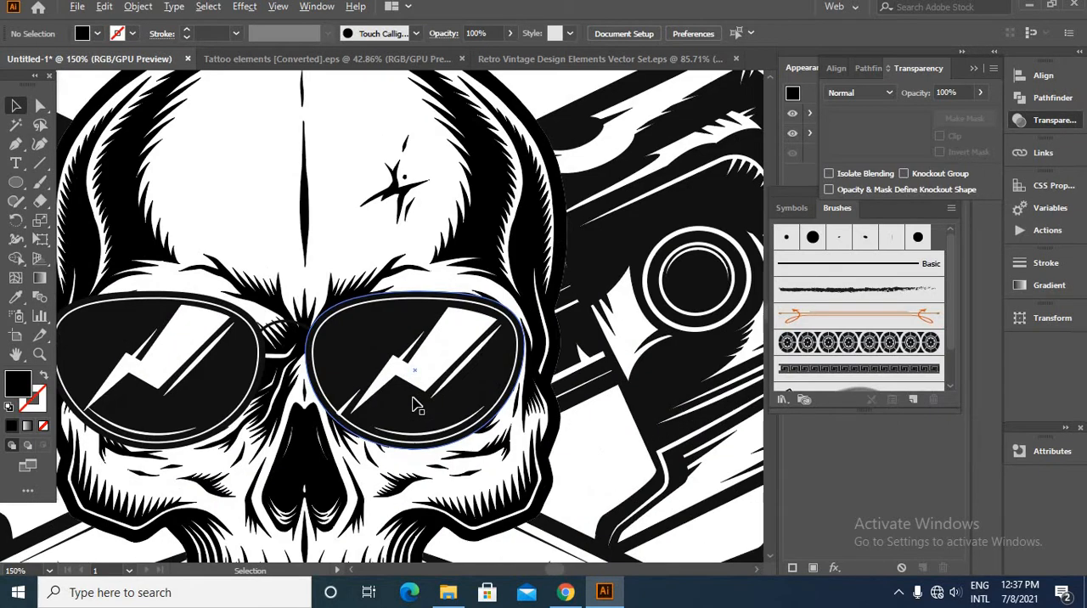
scroll(407, 373, down, 5)
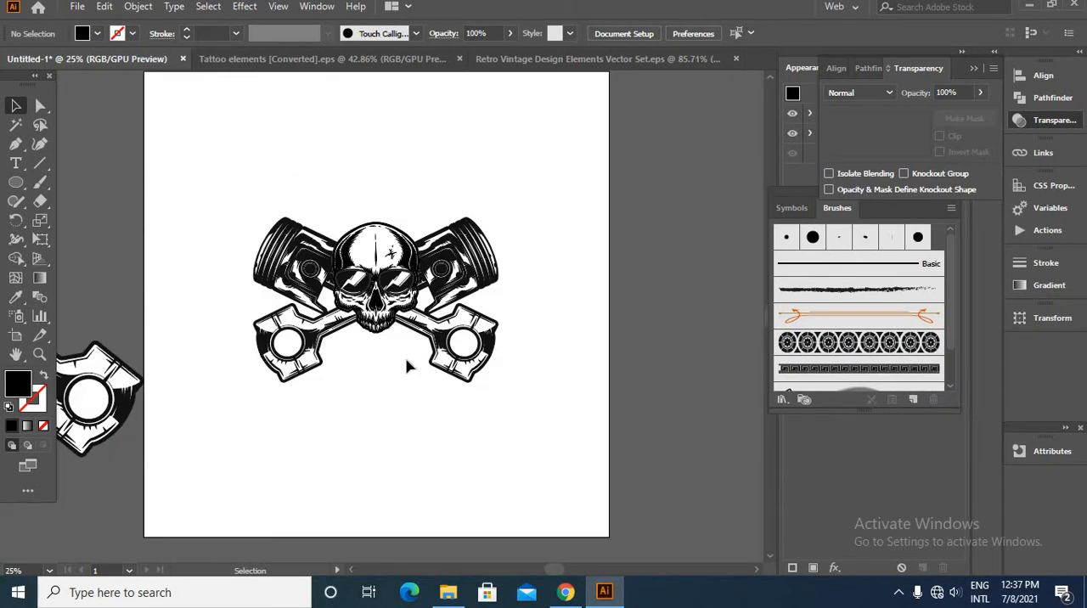
- Offset the skull group's paths by 5 px with round joins
scroll(394, 358, up, 3)
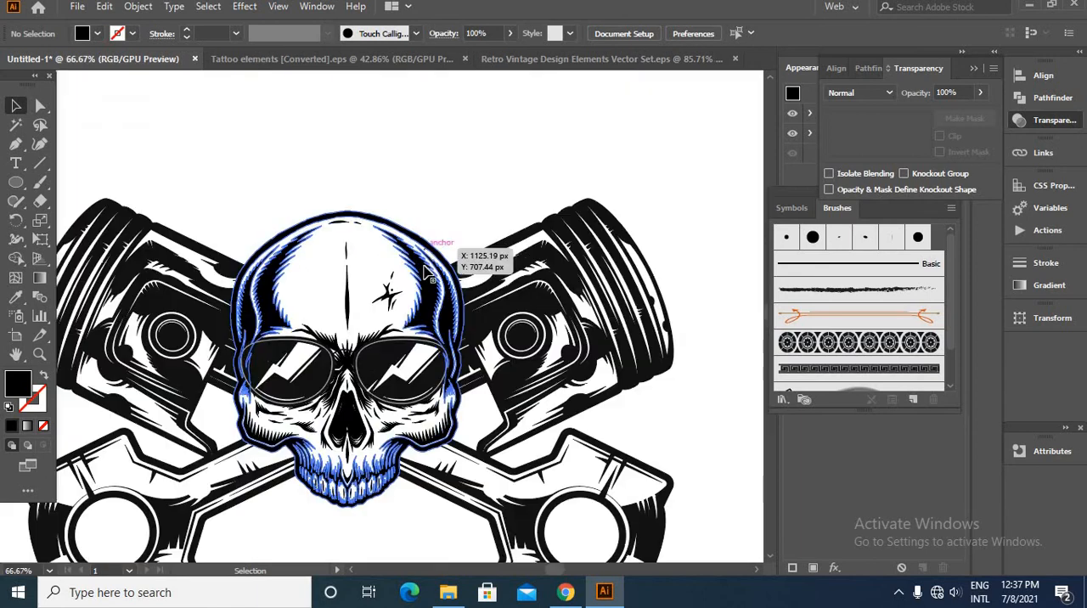
click(438, 255)
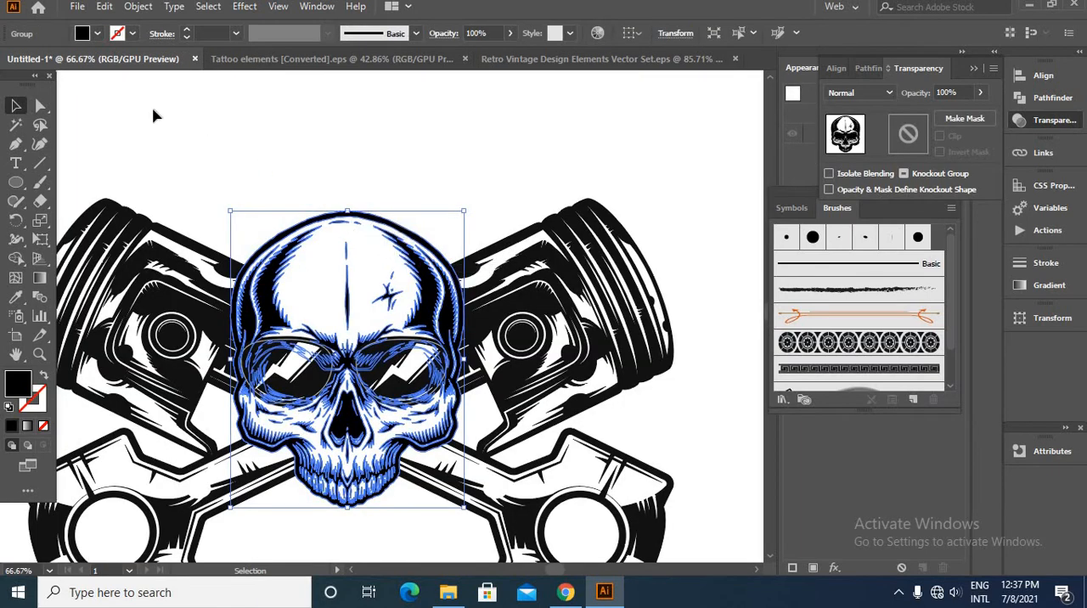
click(138, 7)
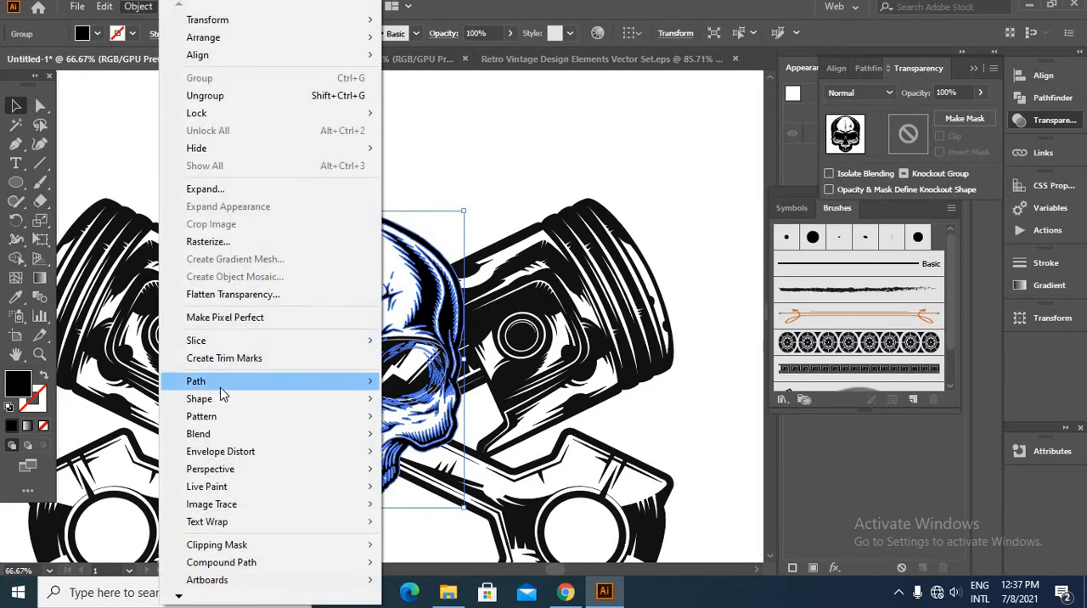
mouse_move(223, 386)
click(431, 440)
click(838, 381)
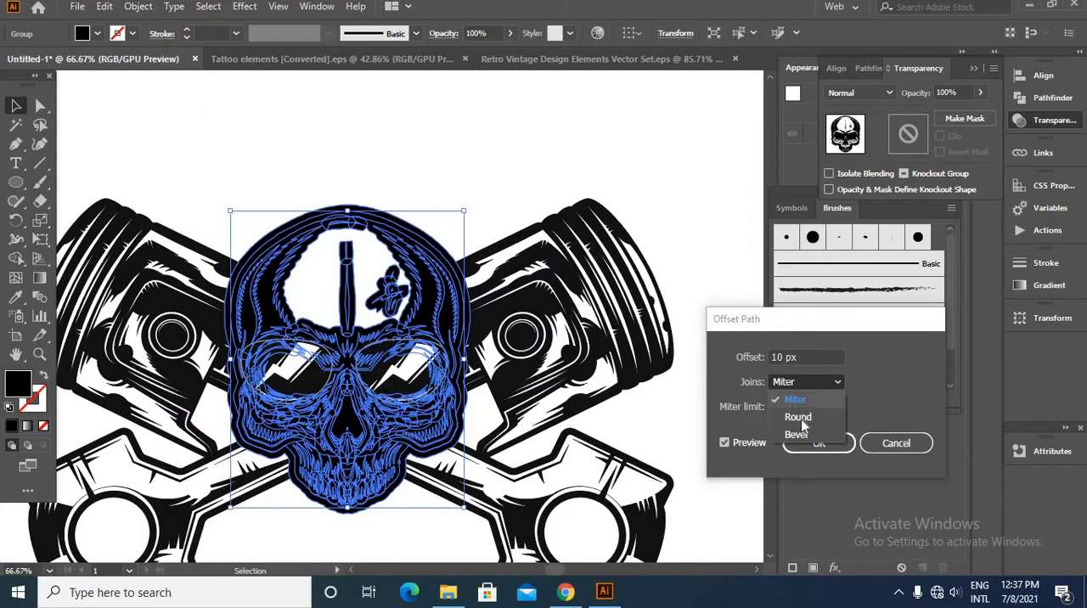
click(802, 415)
double_click(783, 356)
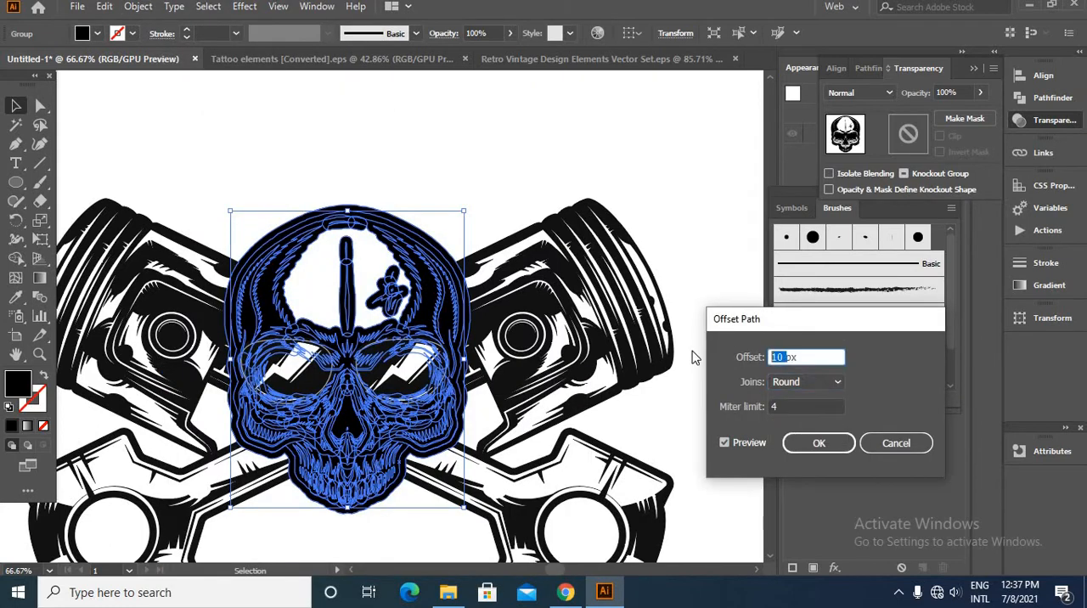
text(5)
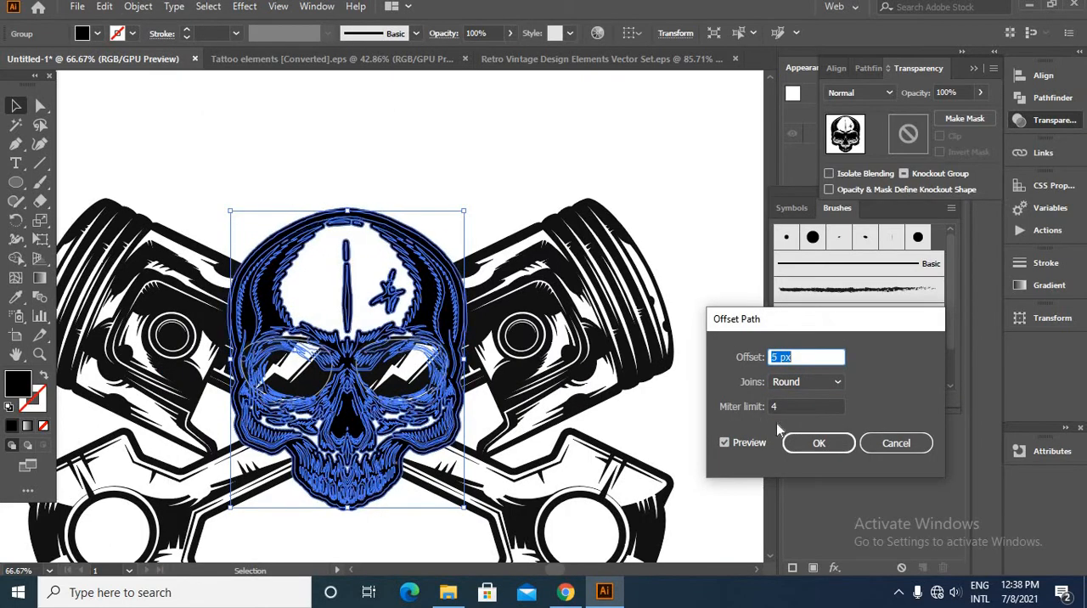
click(815, 444)
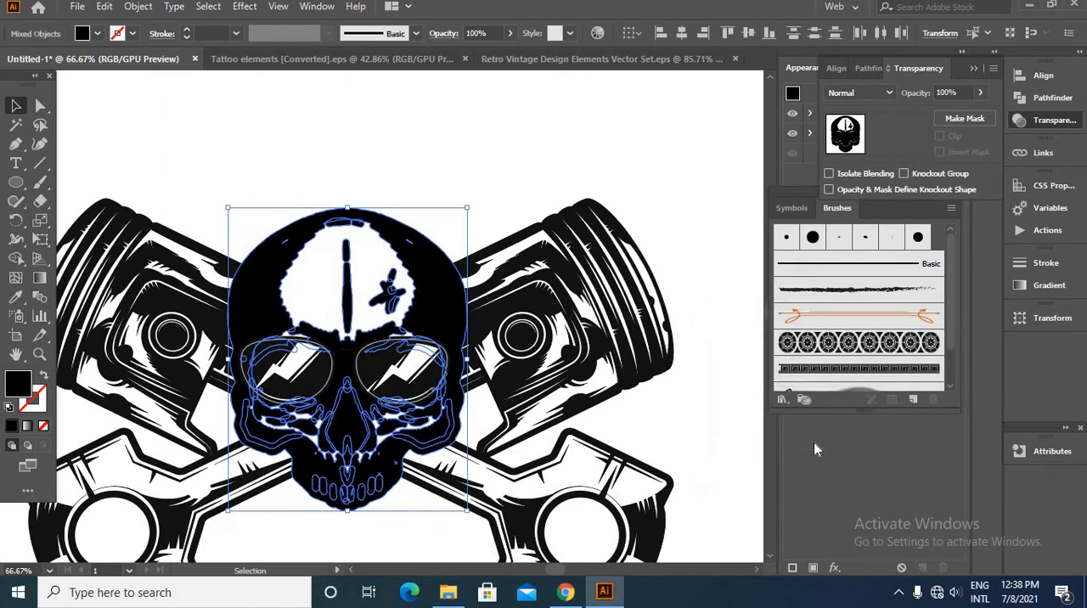
- Cut the skull's offset paths, paste them in place inside the crossed pistons' opacity mask and return to the artwork
key(ctrl+x)
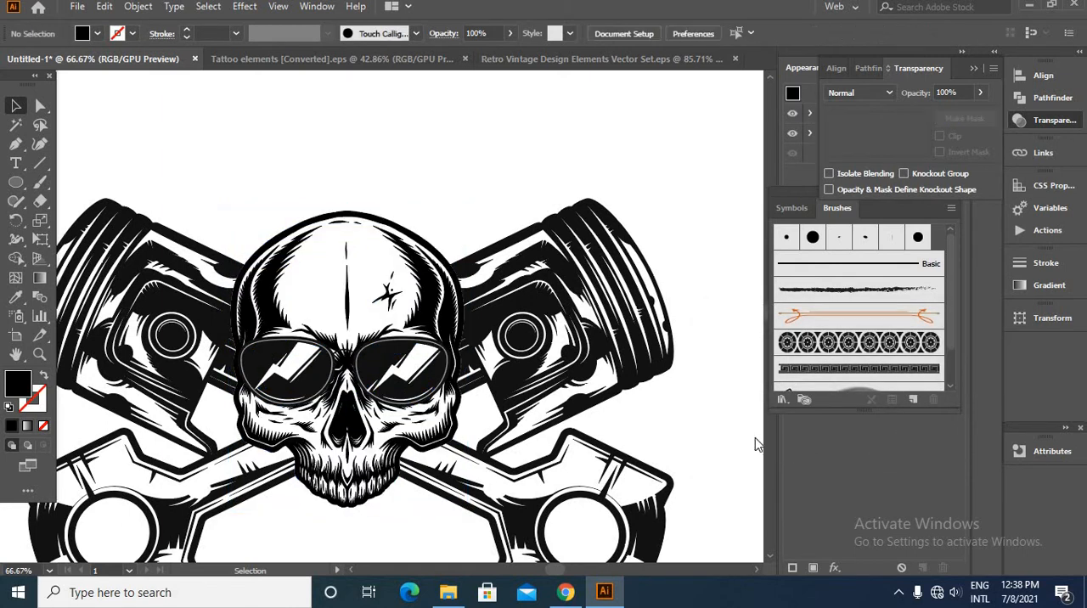
click(659, 374)
click(907, 136)
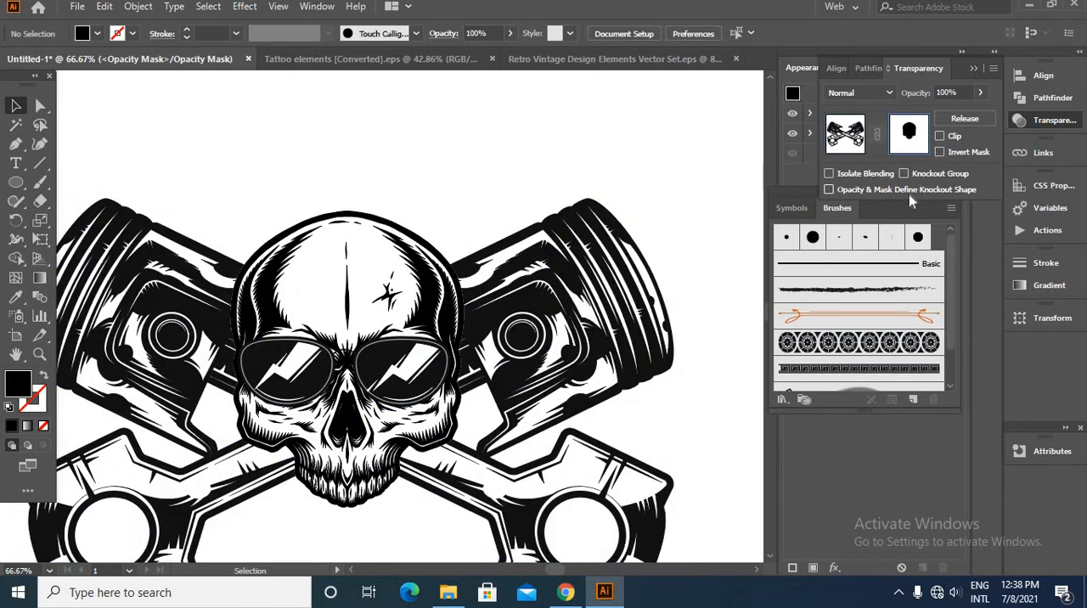
key(ctrl+f)
click(736, 160)
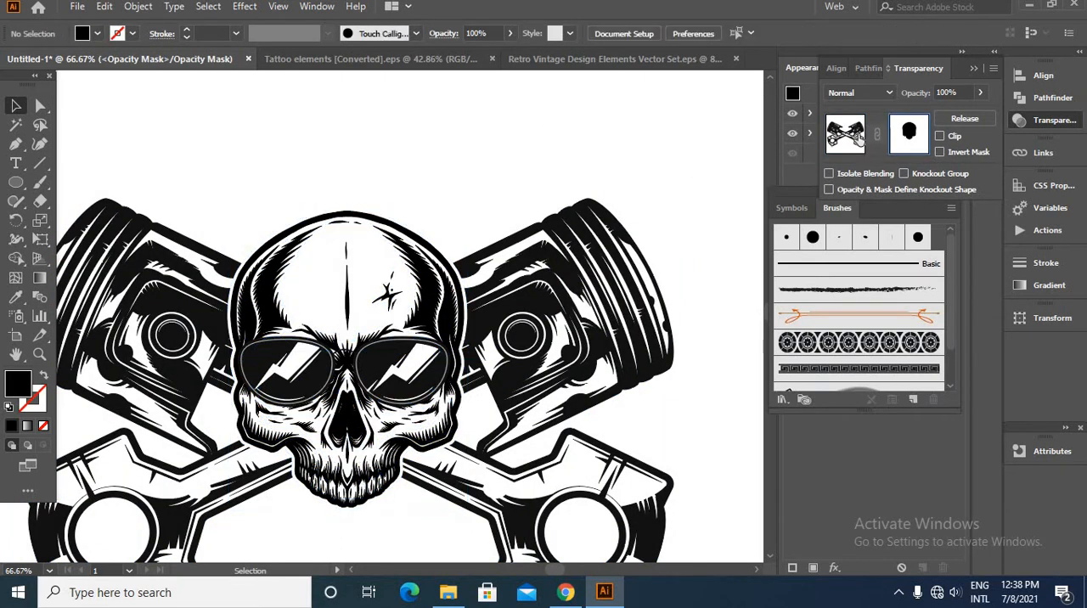
click(641, 159)
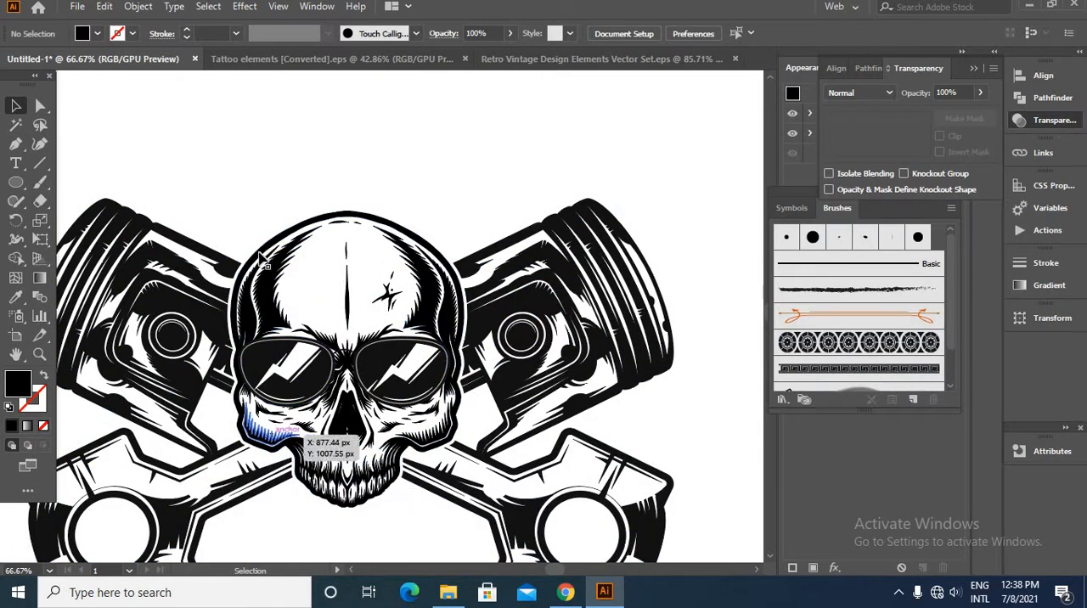
- Group the skull, sunglasses and crossed pistons into one emblem and scale the group down
scroll(397, 429, down, 2)
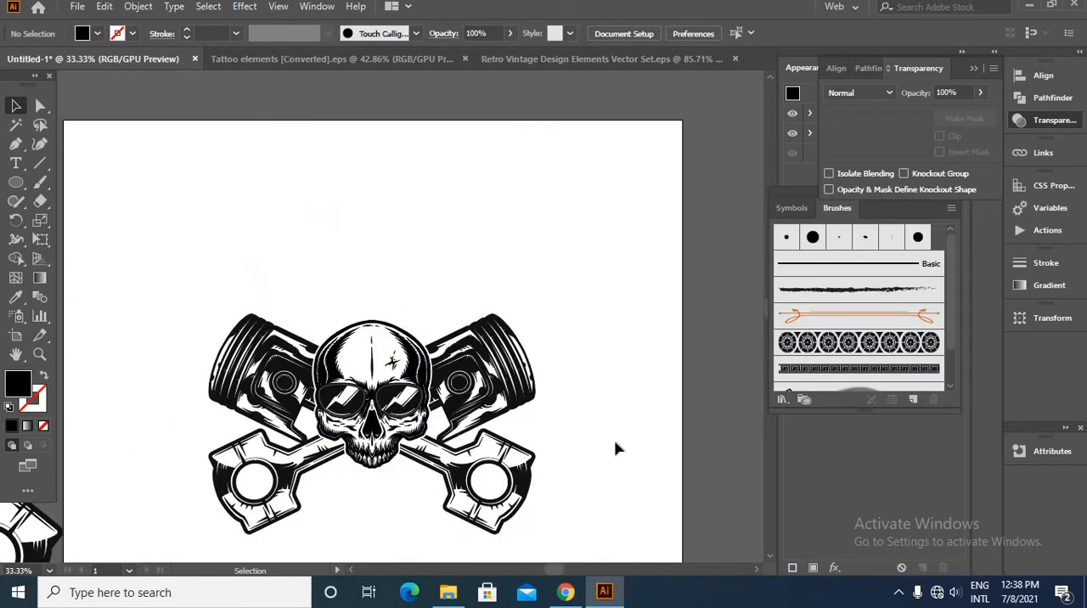
drag(640, 364, 647, 360)
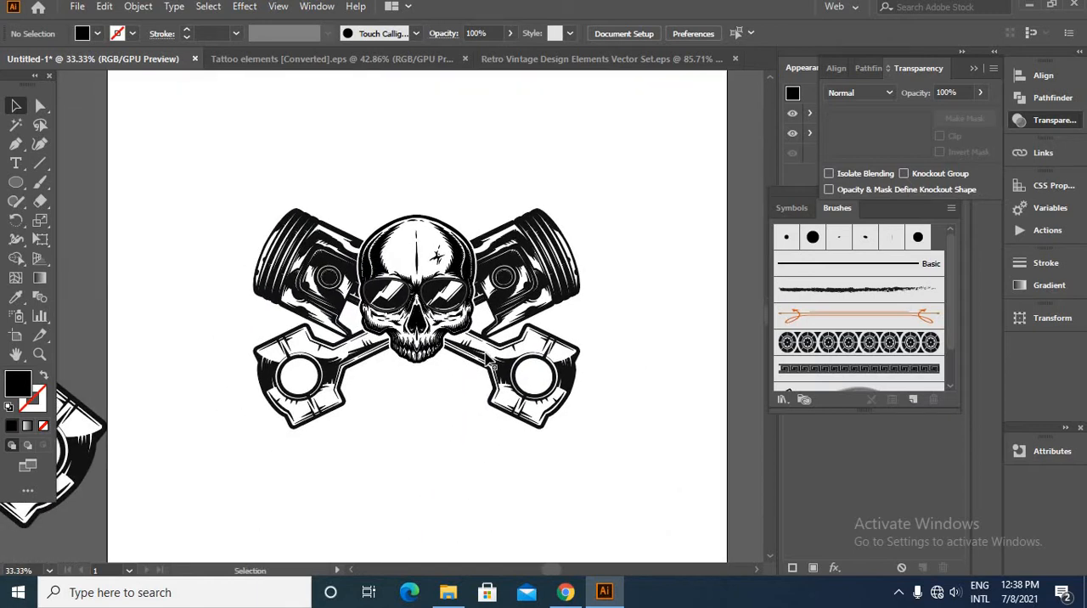
drag(202, 202, 759, 514)
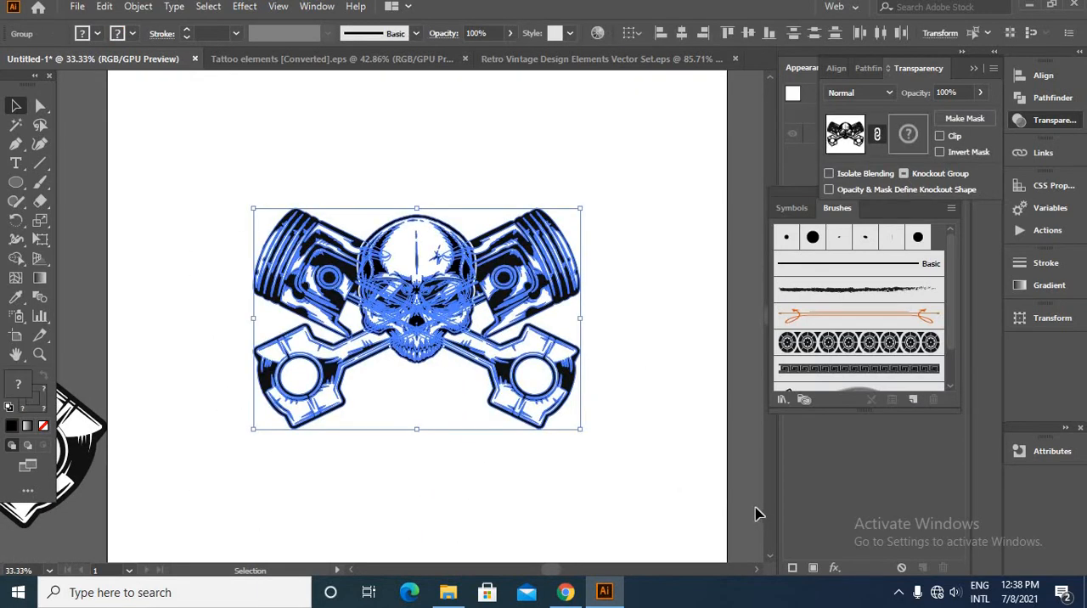
key(ctrl+g)
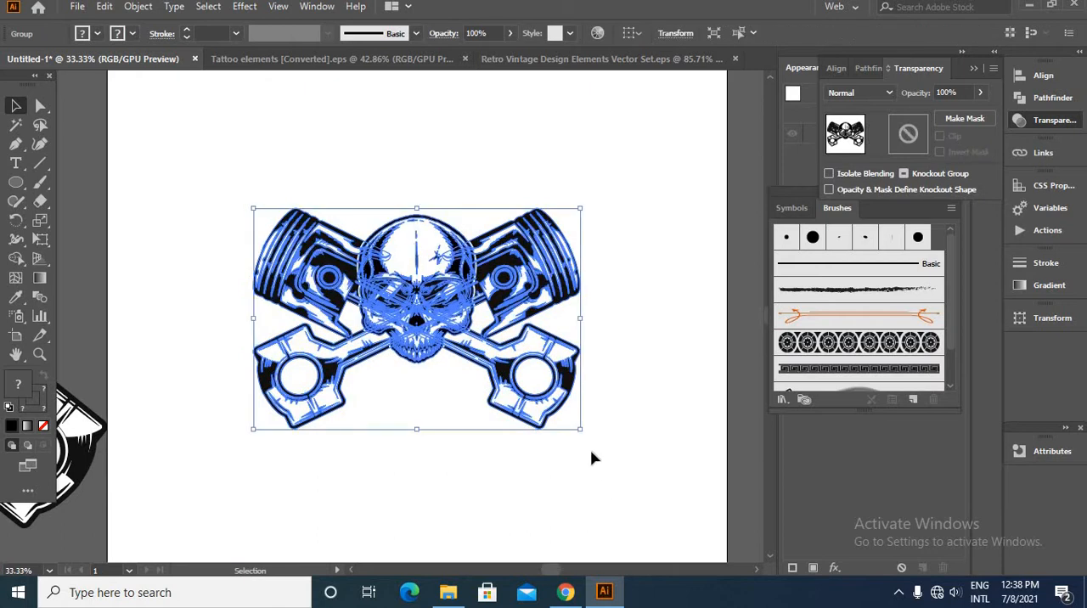
drag(582, 433, 564, 425)
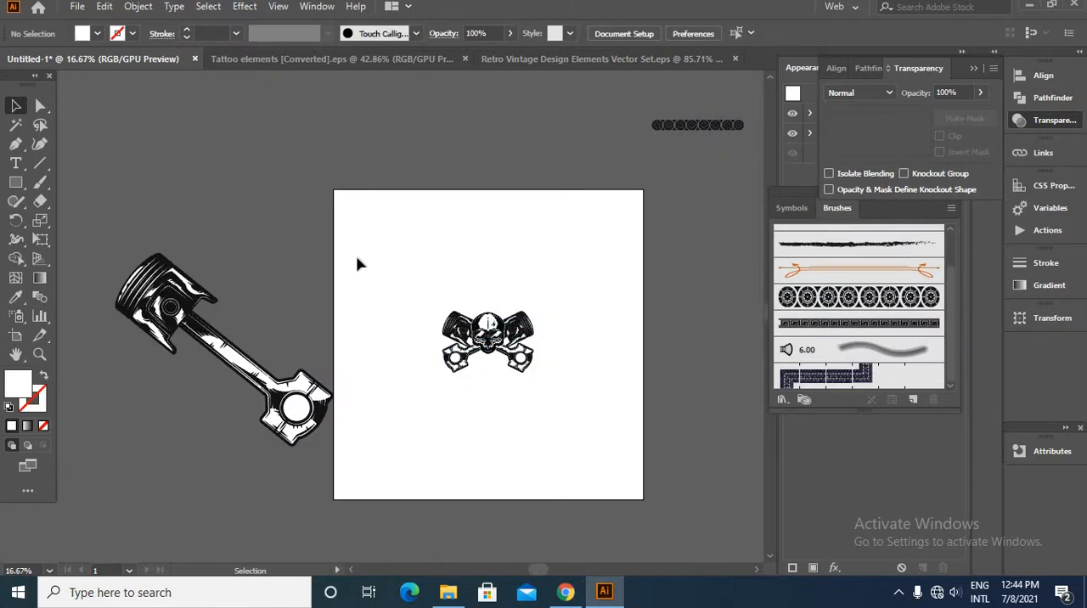
- Draw a closed inverted triangle over the emblem with the Pen tool, its apex just below the pistons
click(15, 144)
scroll(518, 297, up, 3)
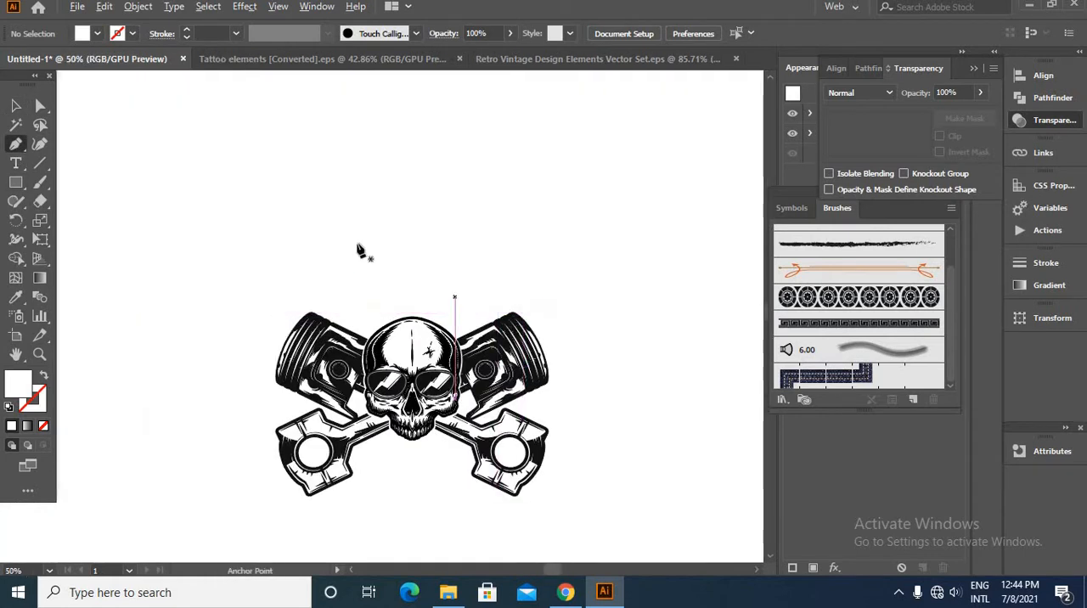
click(306, 193)
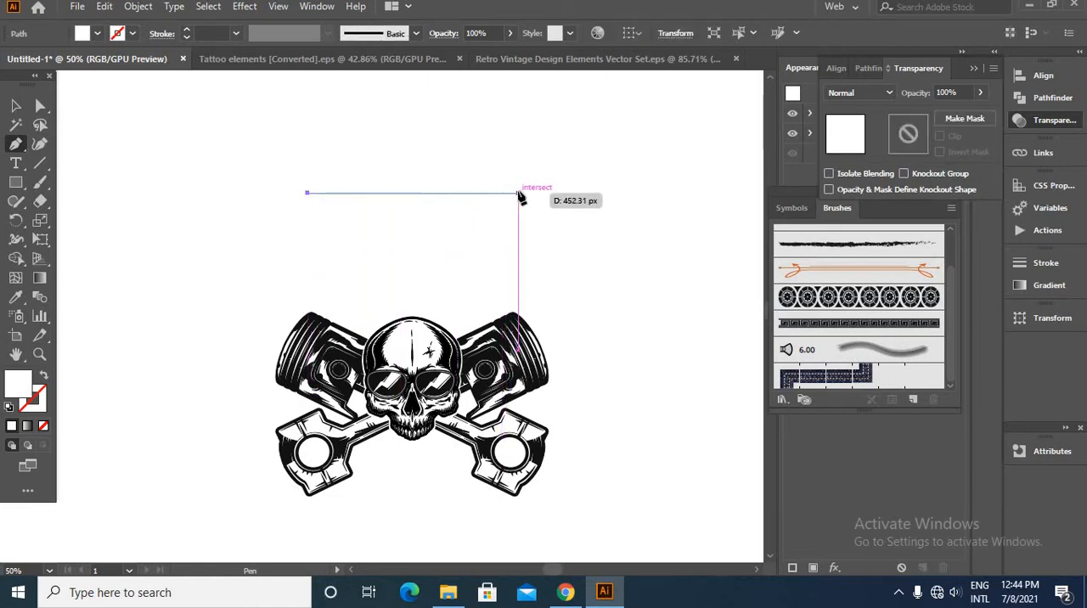
click(517, 193)
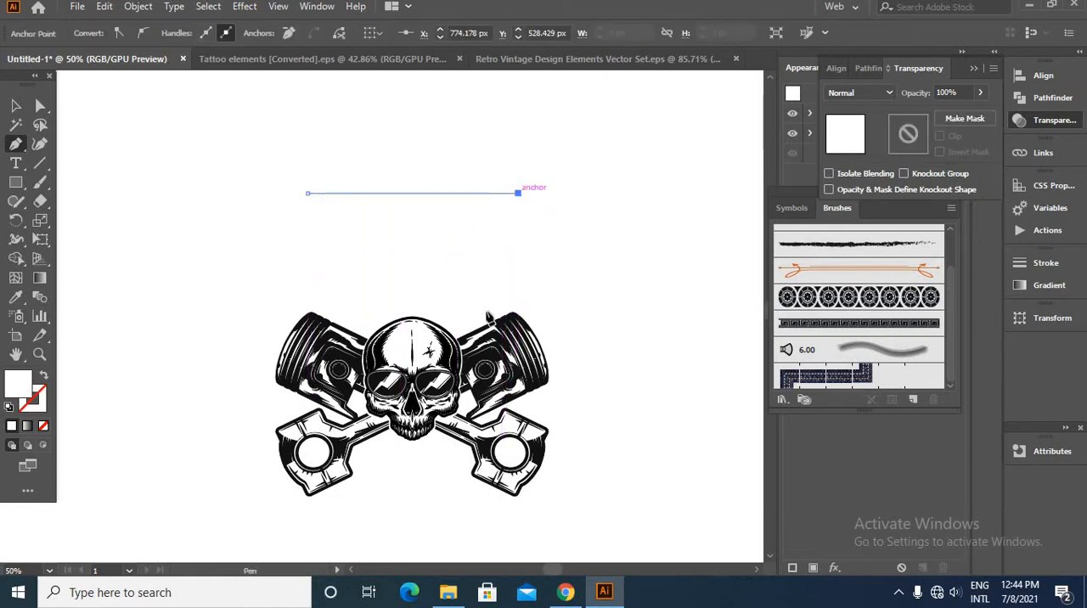
click(412, 506)
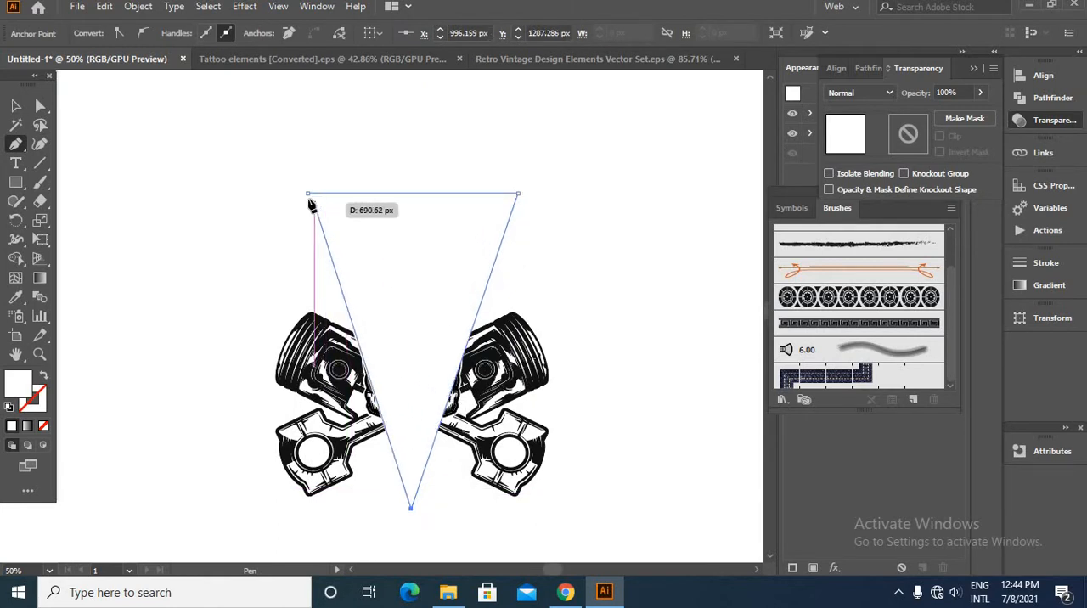
click(303, 190)
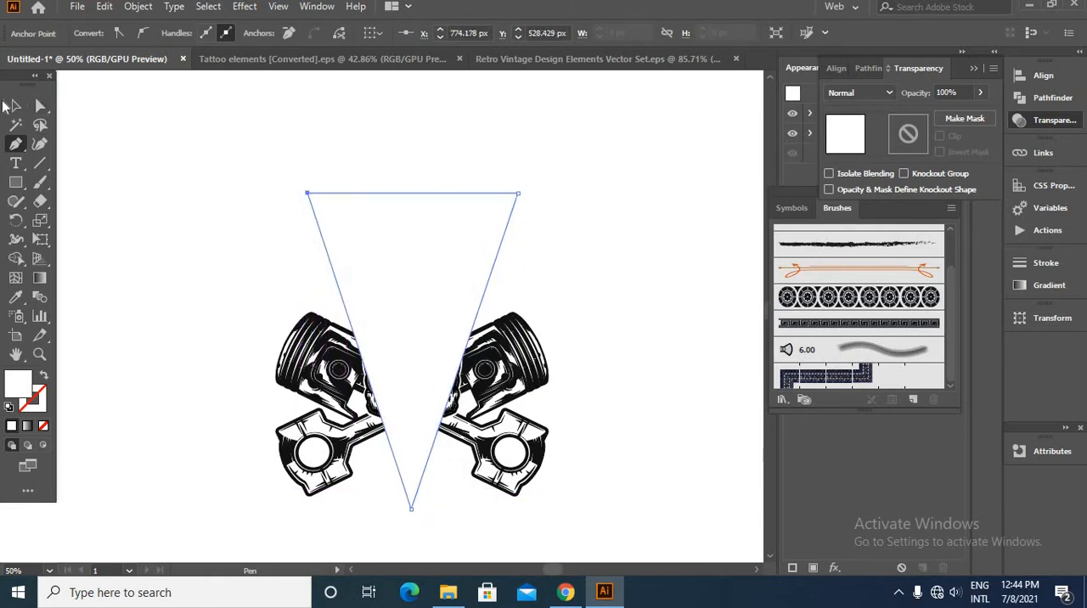
- Widen the white triangle to span the crossed pistons and send it behind the emblem
click(14, 106)
click(226, 133)
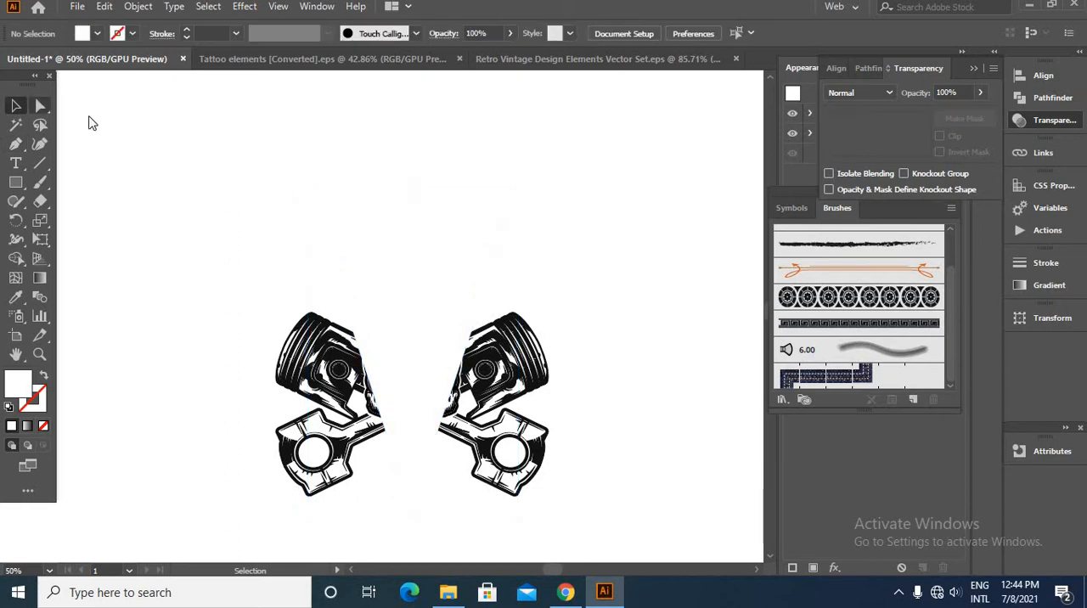
click(40, 106)
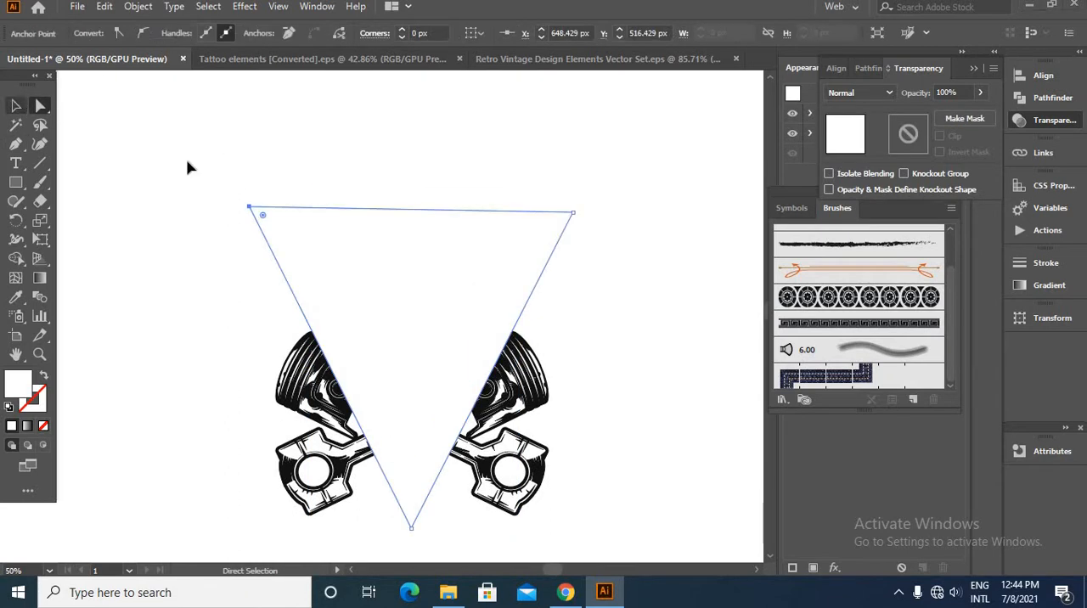
click(15, 106)
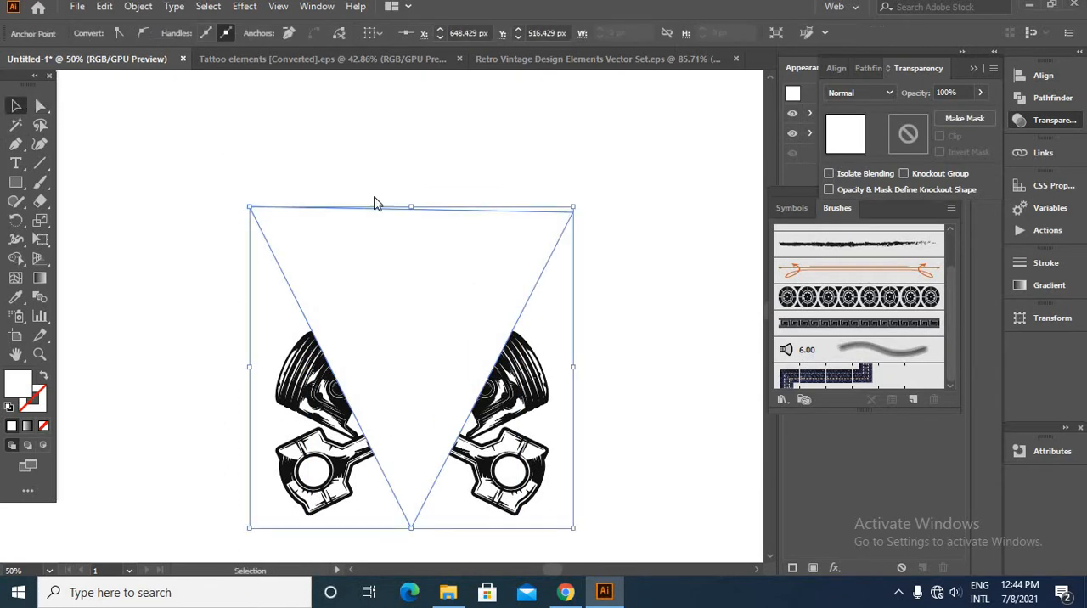
right_click(375, 198)
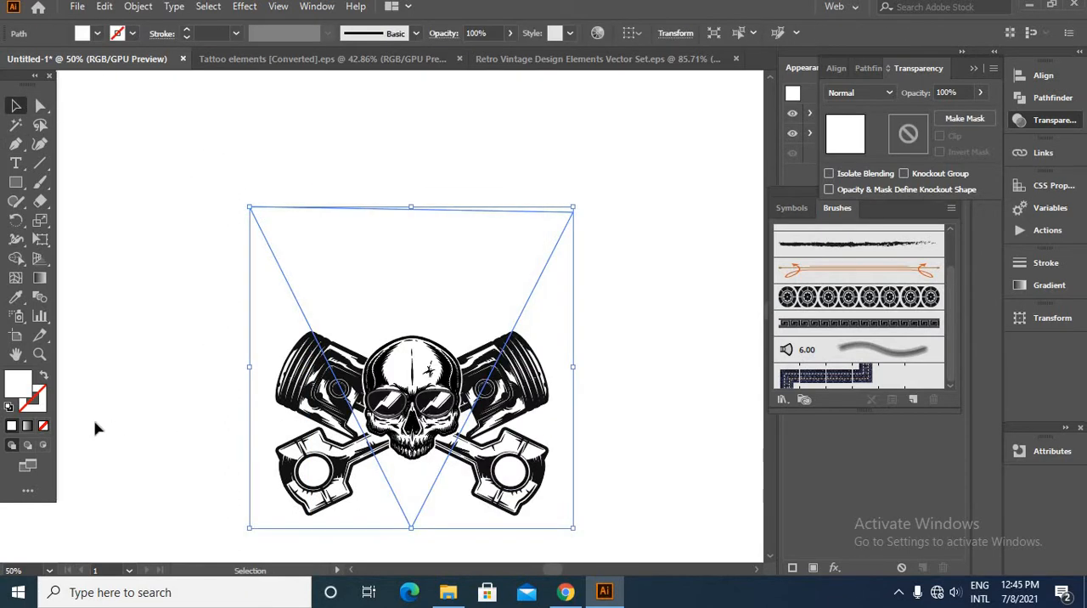
- Offset the triangle's path by 26 px with miter joins
click(139, 12)
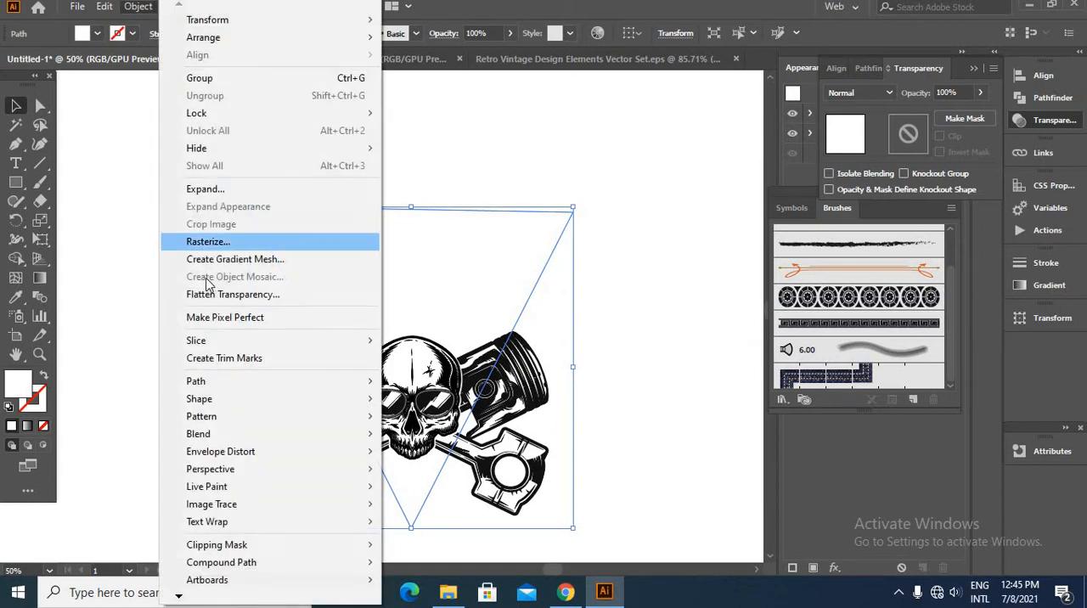
mouse_move(228, 381)
click(413, 440)
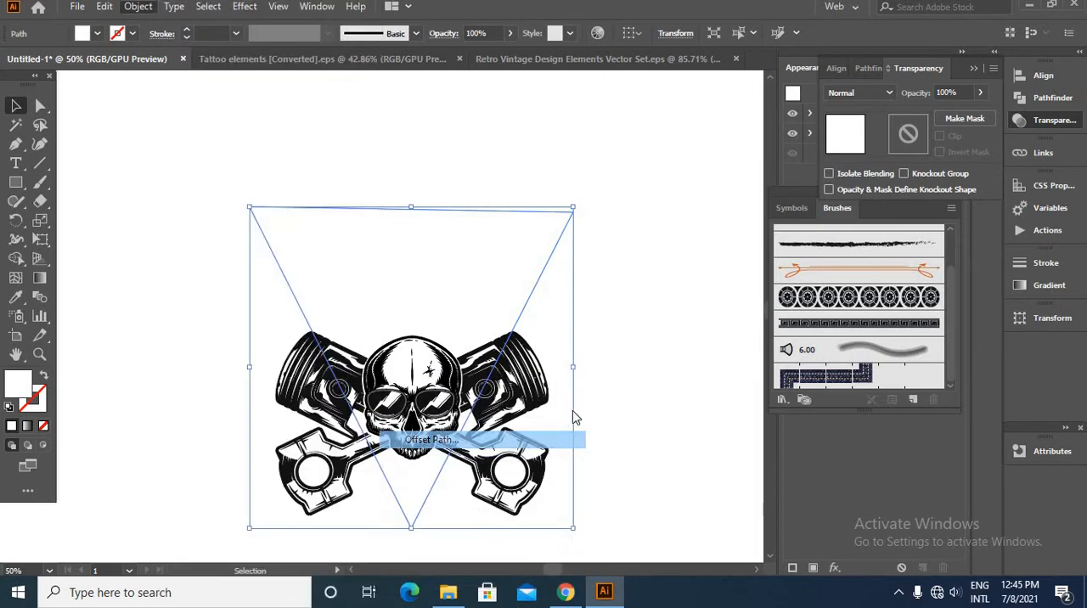
click(826, 388)
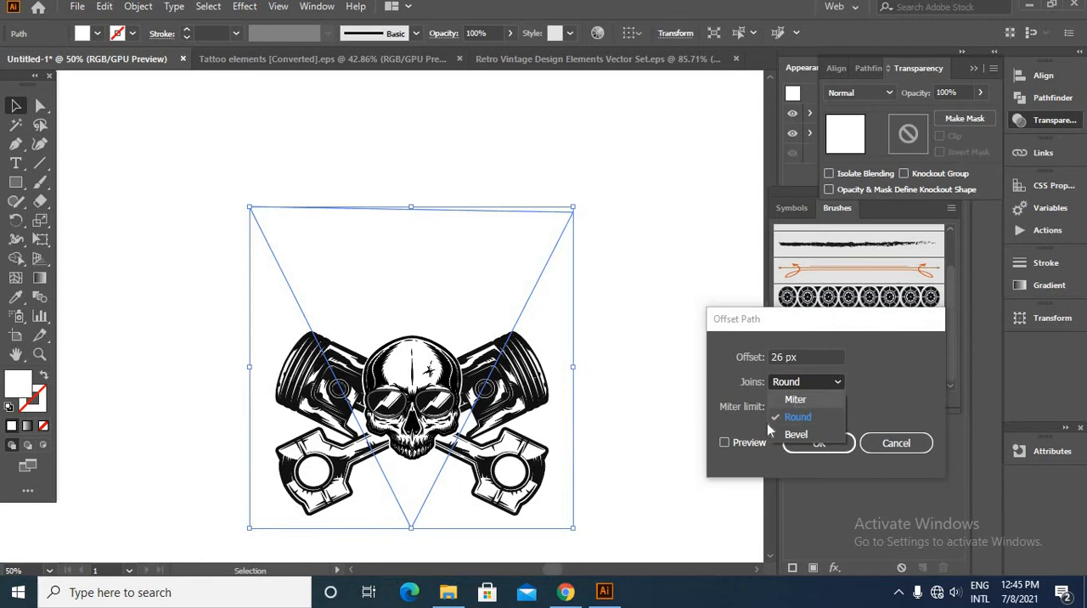
click(796, 400)
click(725, 443)
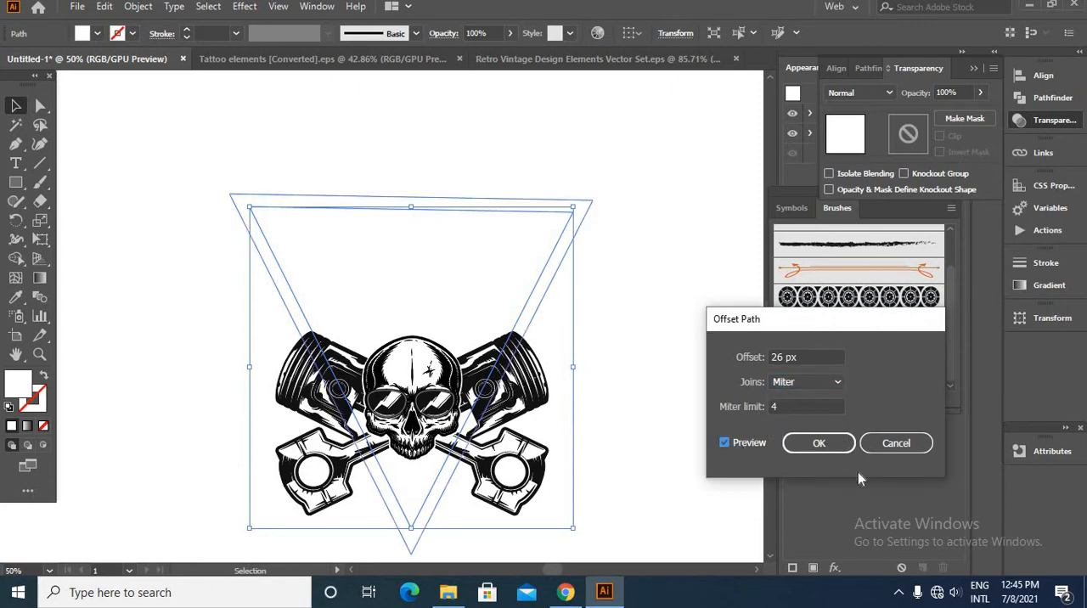
click(832, 448)
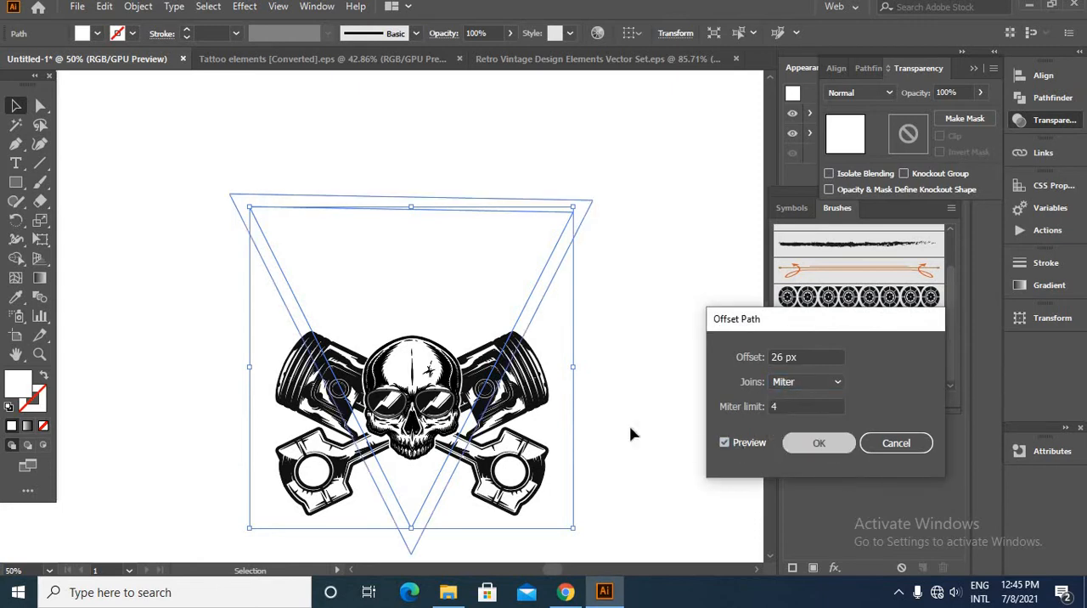
- Fill the larger offset triangle with black so it frames the white one
double_click(25, 395)
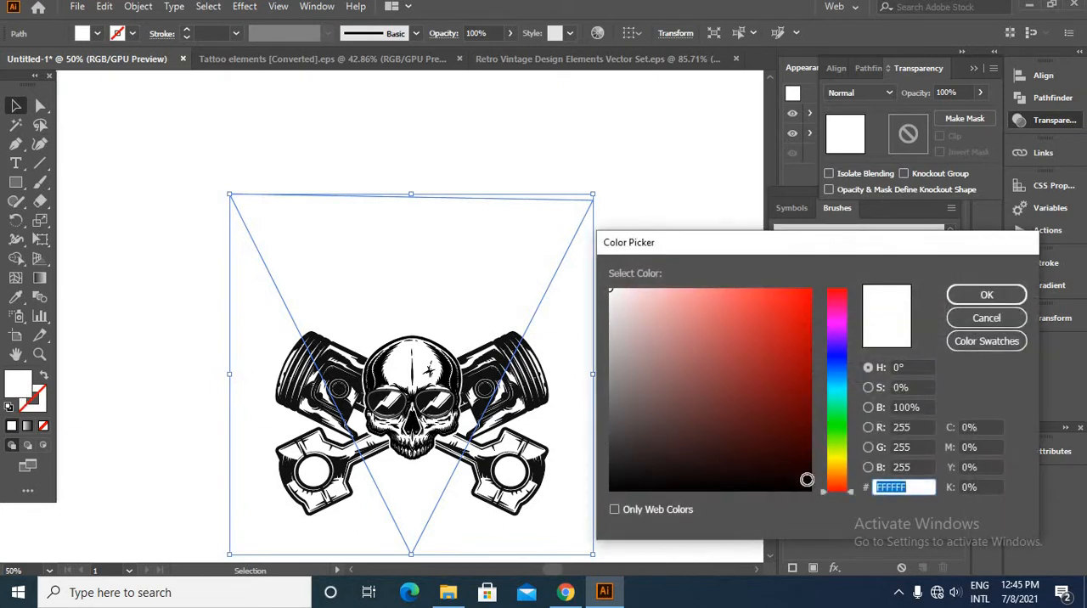
drag(807, 480, 835, 510)
click(987, 295)
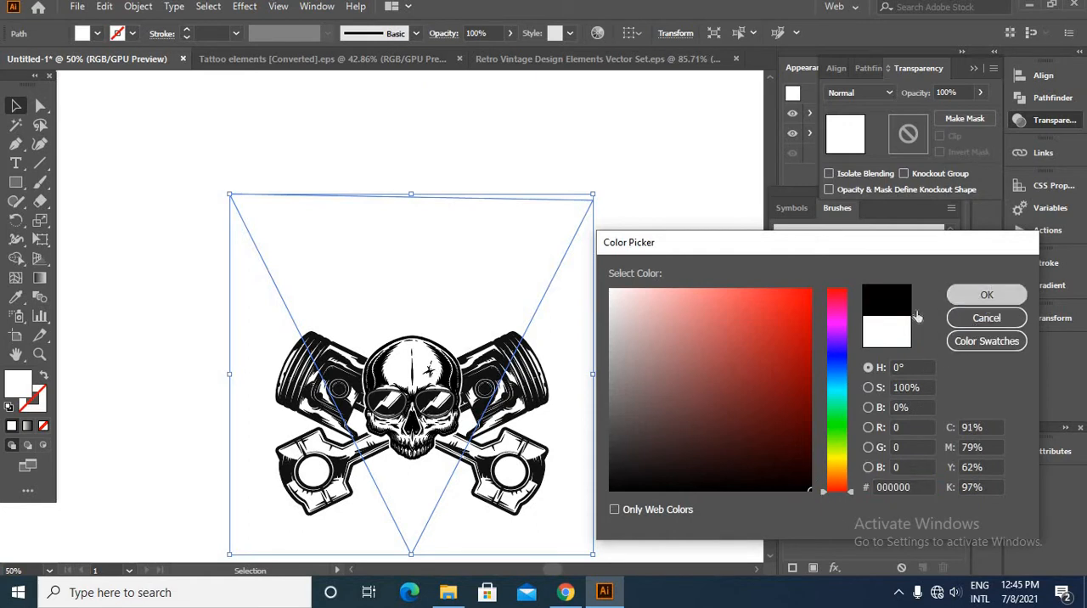
click(196, 276)
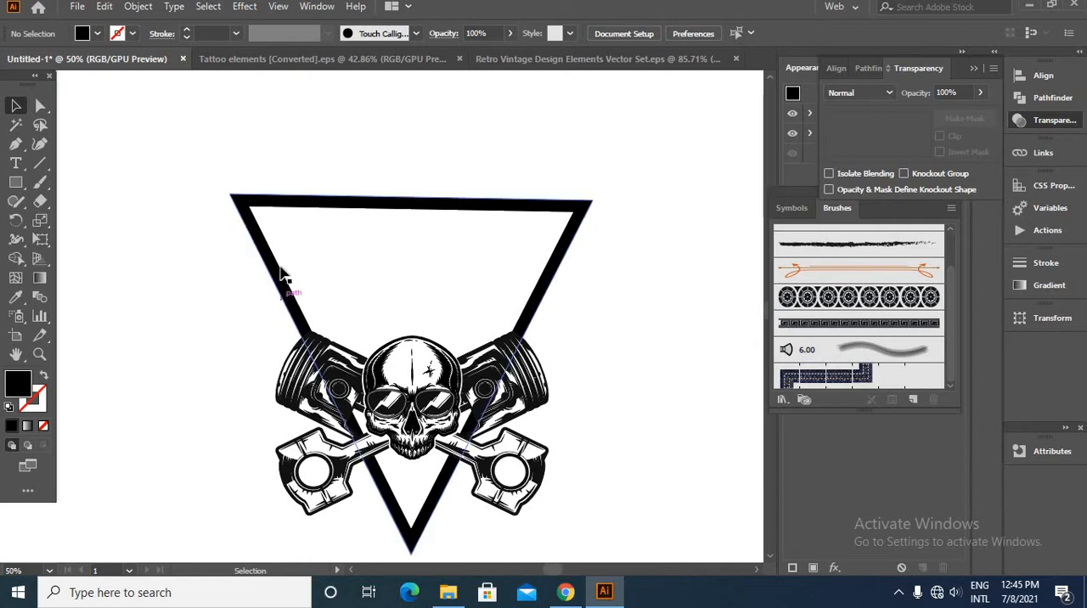
- Bring leaf scroll ornaments from the Retro Vintage Design Elements file into the artwork and enlarge one over the triangle's left edge
scroll(283, 273, up, 1)
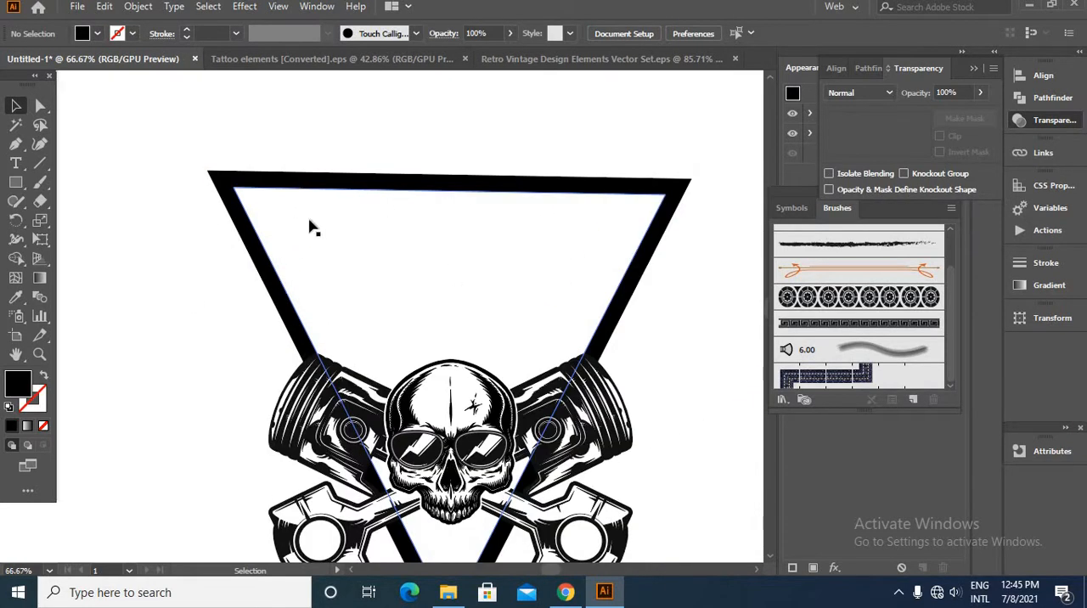
click(353, 59)
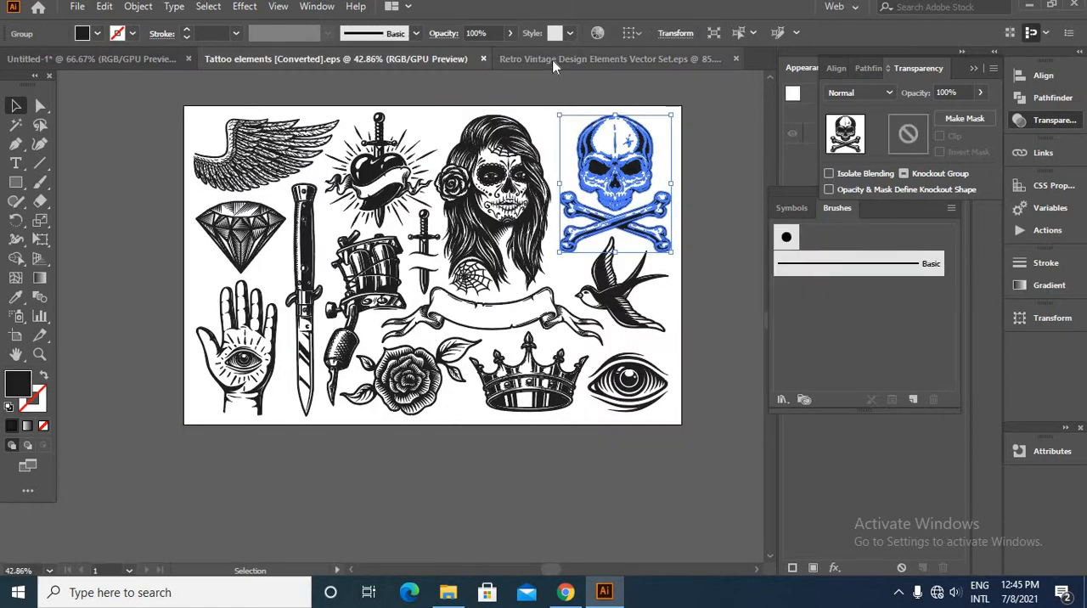
drag(166, 308, 299, 351)
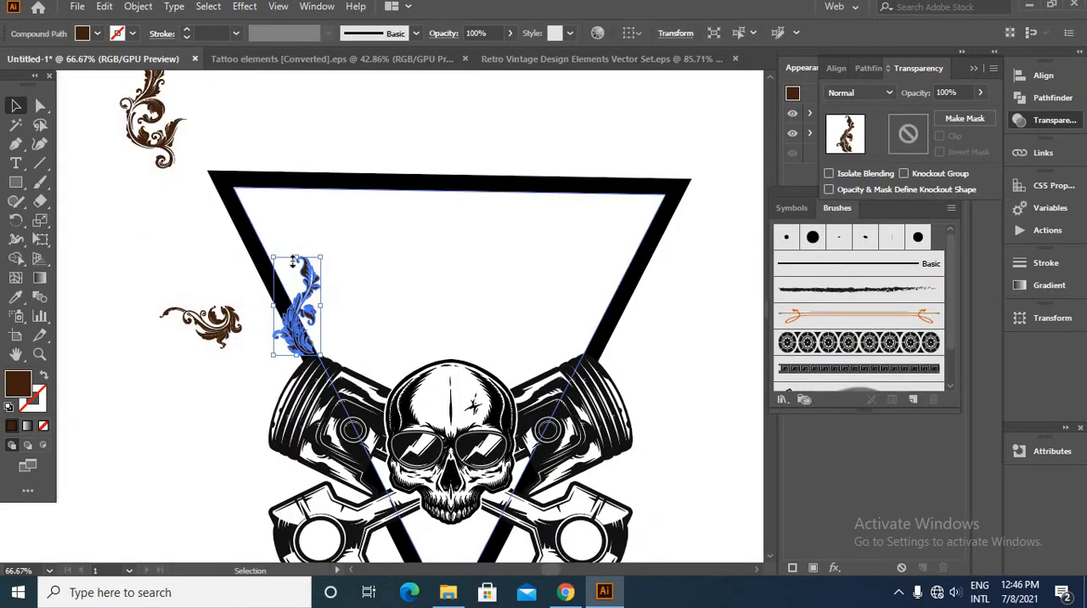
drag(298, 257, 270, 85)
click(482, 279)
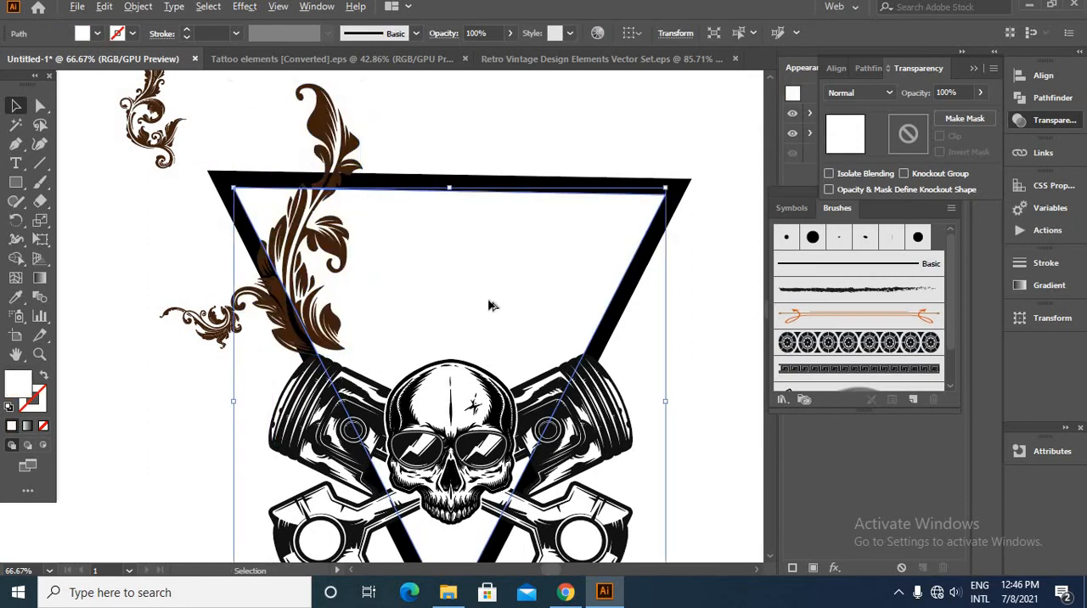
scroll(489, 294, down, 2)
drag(341, 307, 208, 282)
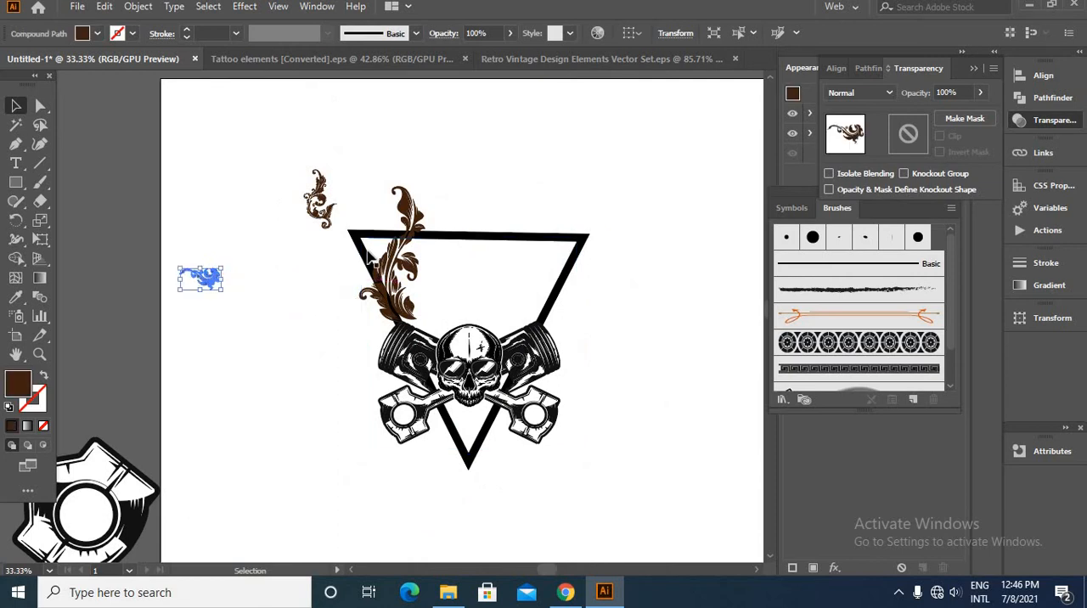
- Rotate the enlarged leaf ornament to follow the triangle's left edge and recolour it black
click(402, 245)
scroll(403, 245, up, 2)
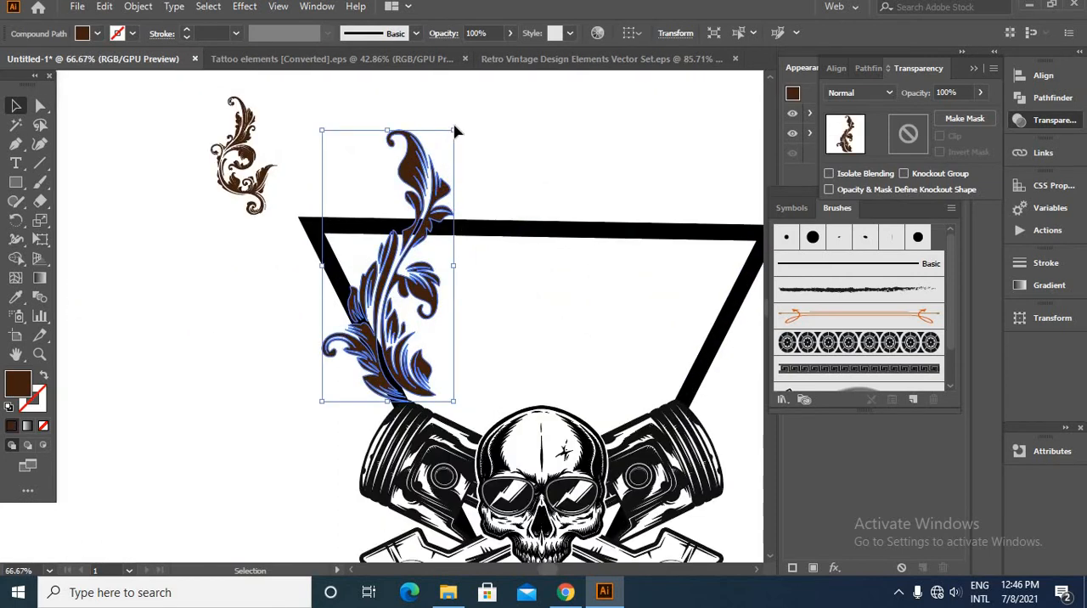
drag(455, 123, 399, 127)
click(531, 307)
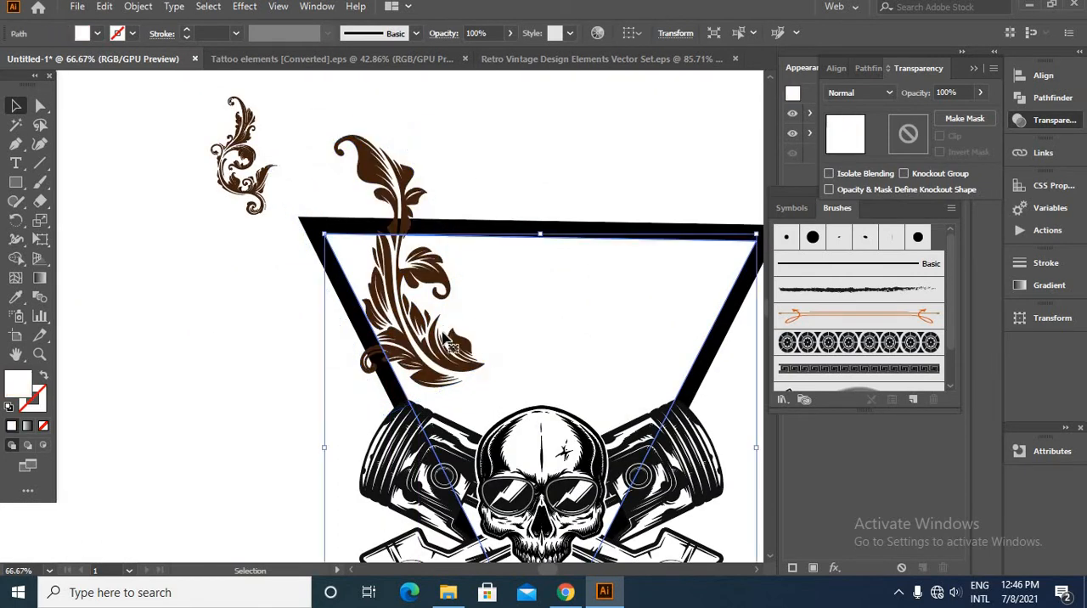
drag(438, 352, 380, 370)
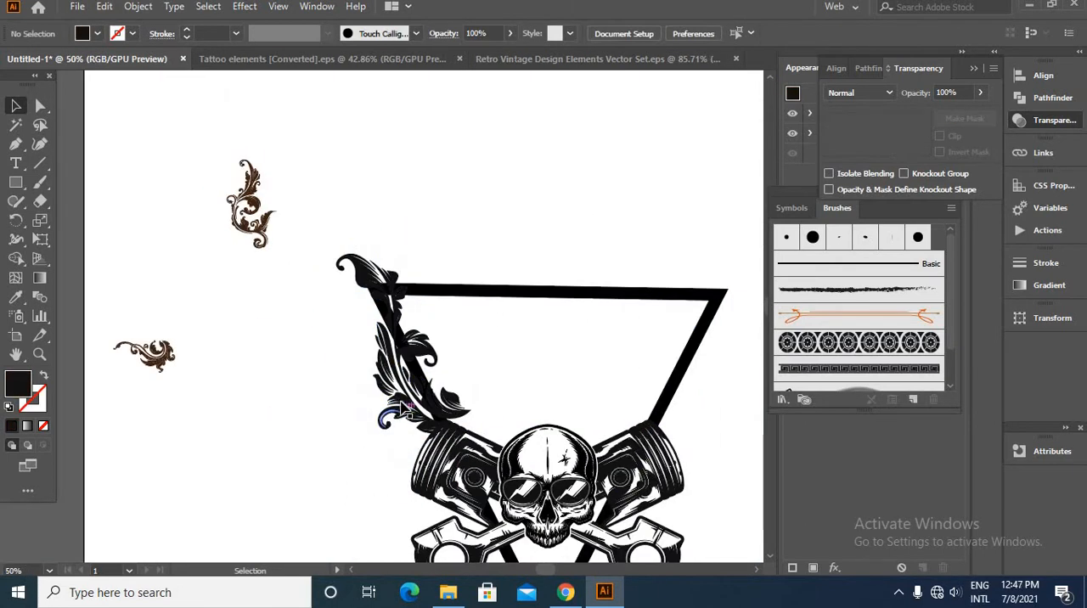
- Reflect a copy of the black leaf ornament across the vertical axis and place it on the triangle's right edge
click(401, 403)
right_click(401, 402)
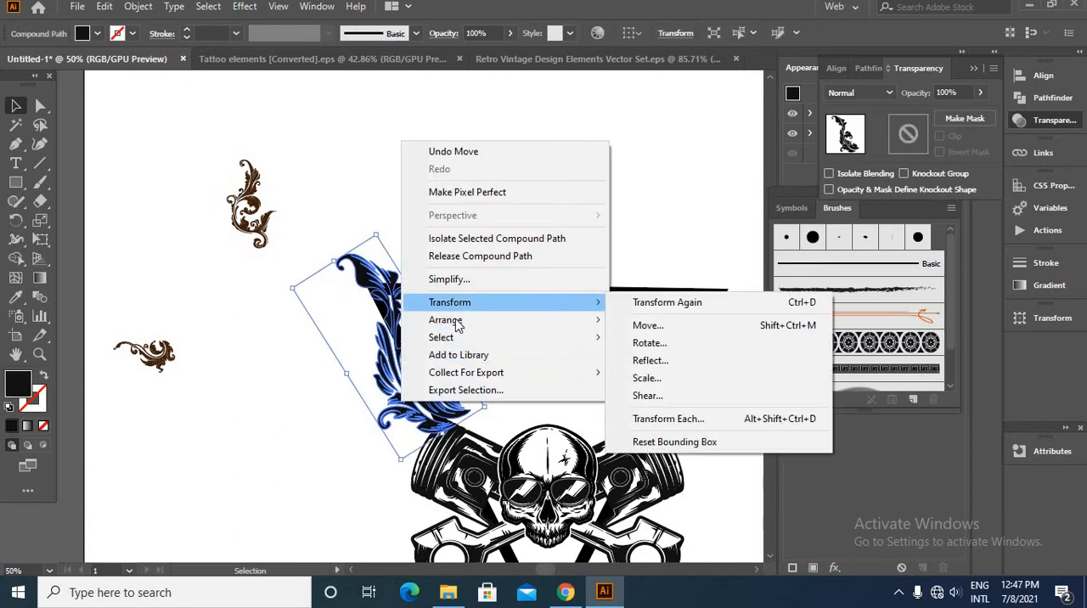
mouse_move(496, 308)
click(647, 360)
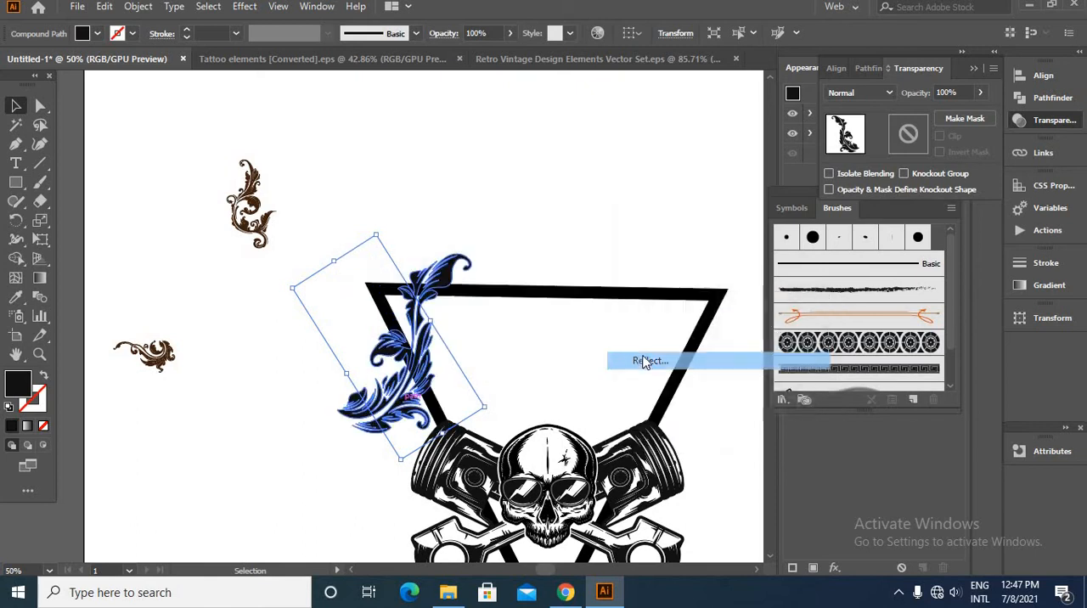
click(783, 416)
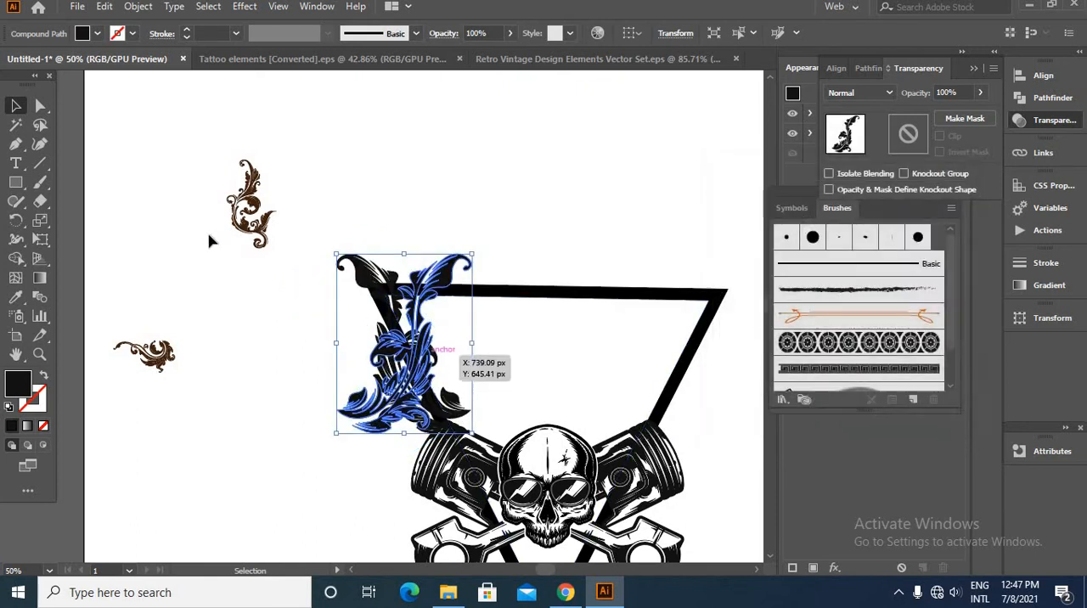
drag(408, 429, 671, 431)
click(556, 408)
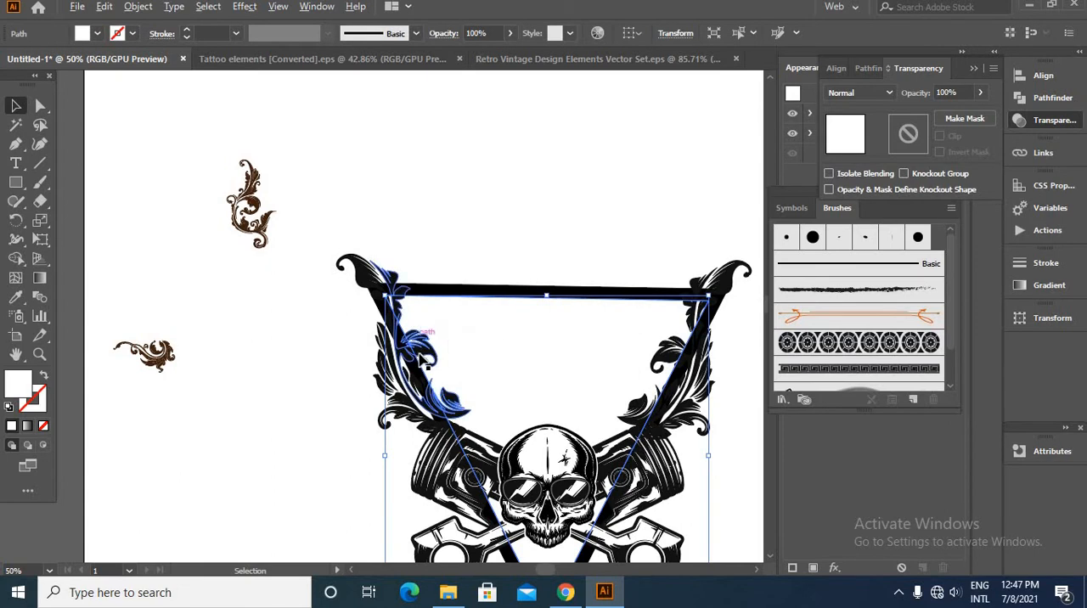
- Align the right leaf ornament vertically with the left one, using the left ornament as the reference
scroll(418, 354, up, 2)
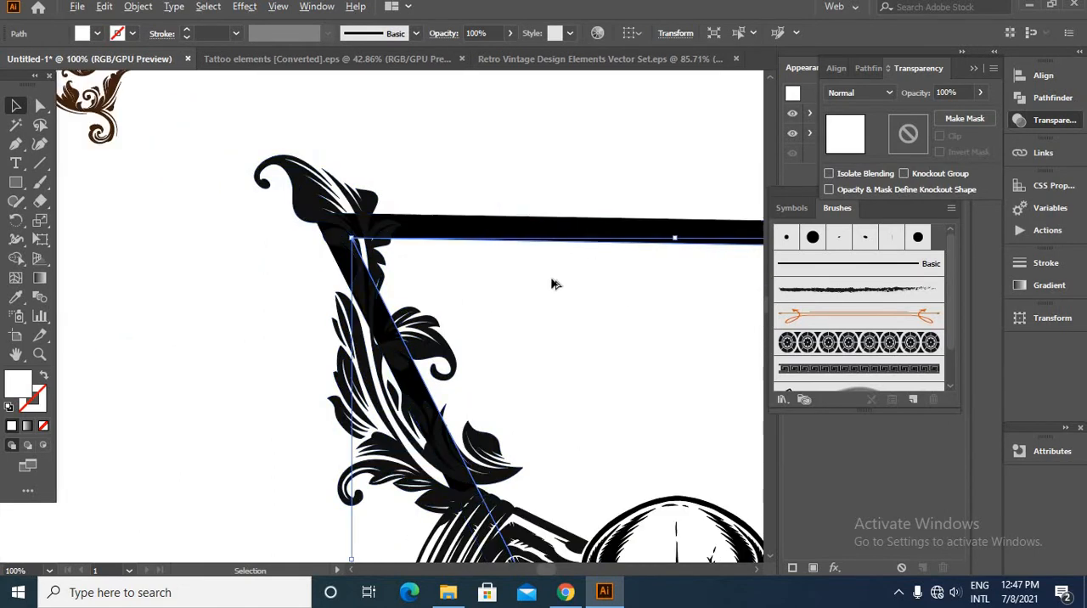
scroll(690, 323, down, 3)
scroll(689, 323, up, 4)
scroll(444, 388, down, 1)
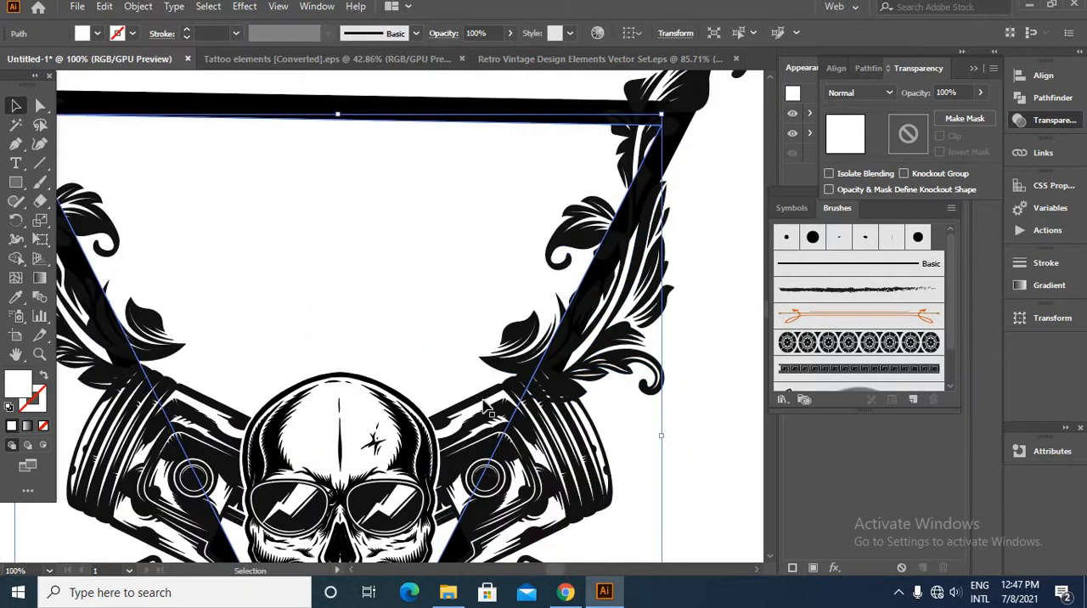
scroll(547, 414, down, 2)
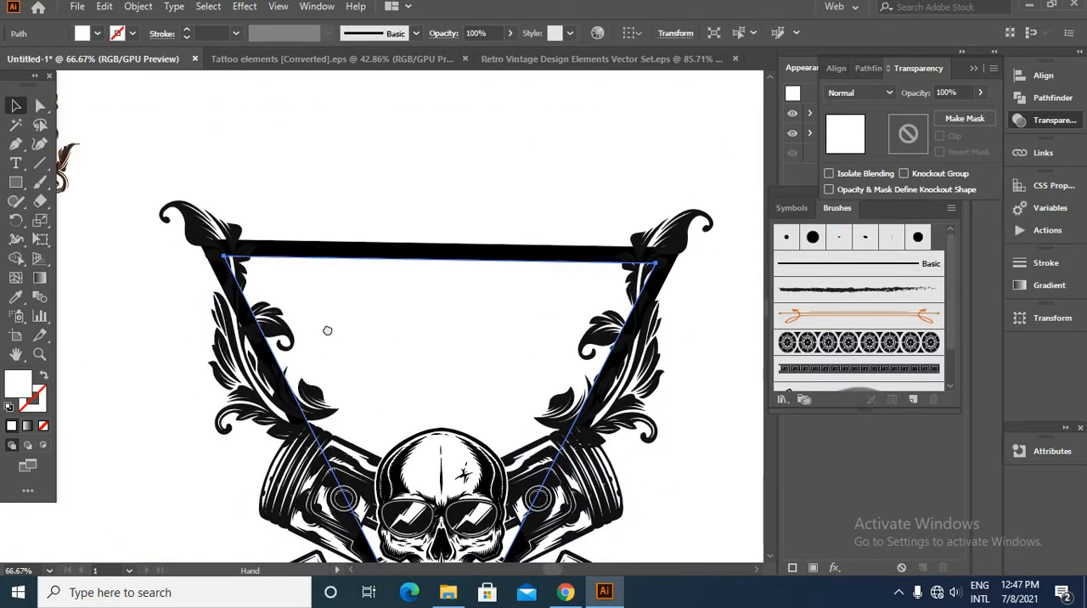
click(258, 379)
ctrl+click(658, 396)
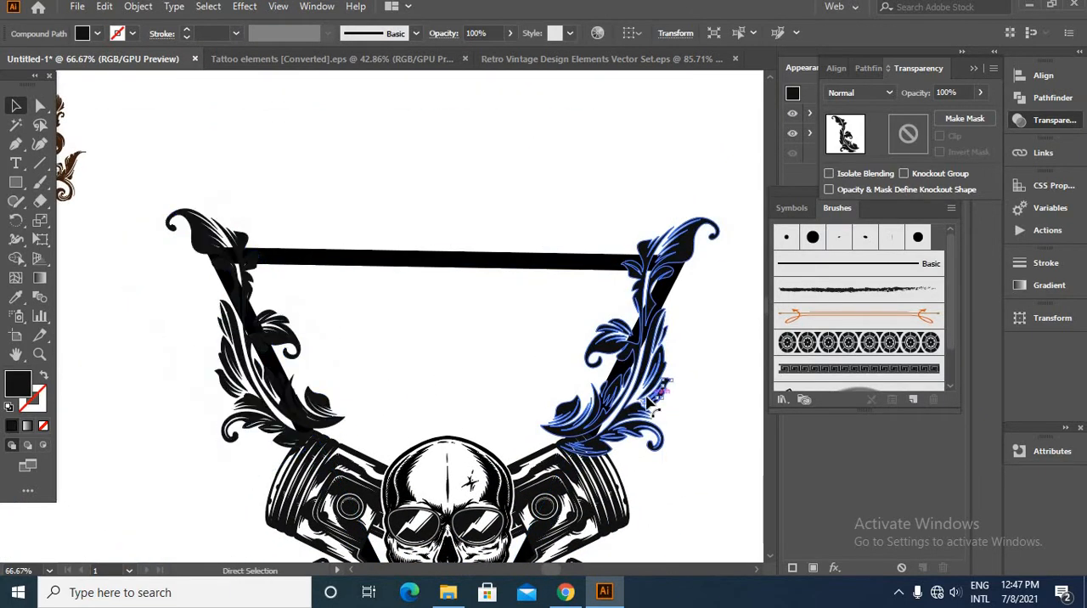
shift+click(294, 375)
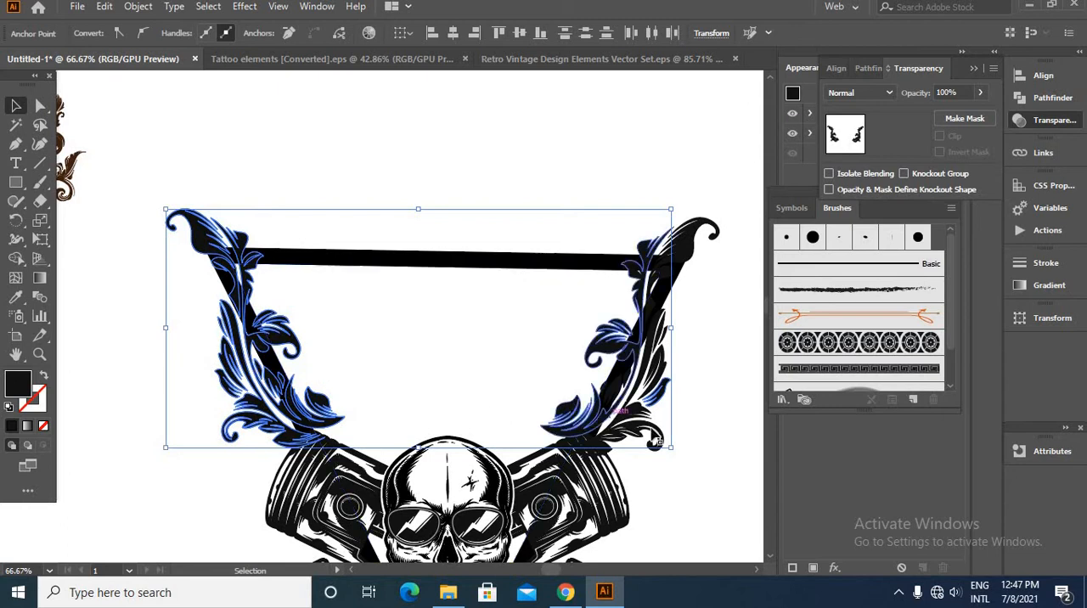
shift+click(246, 406)
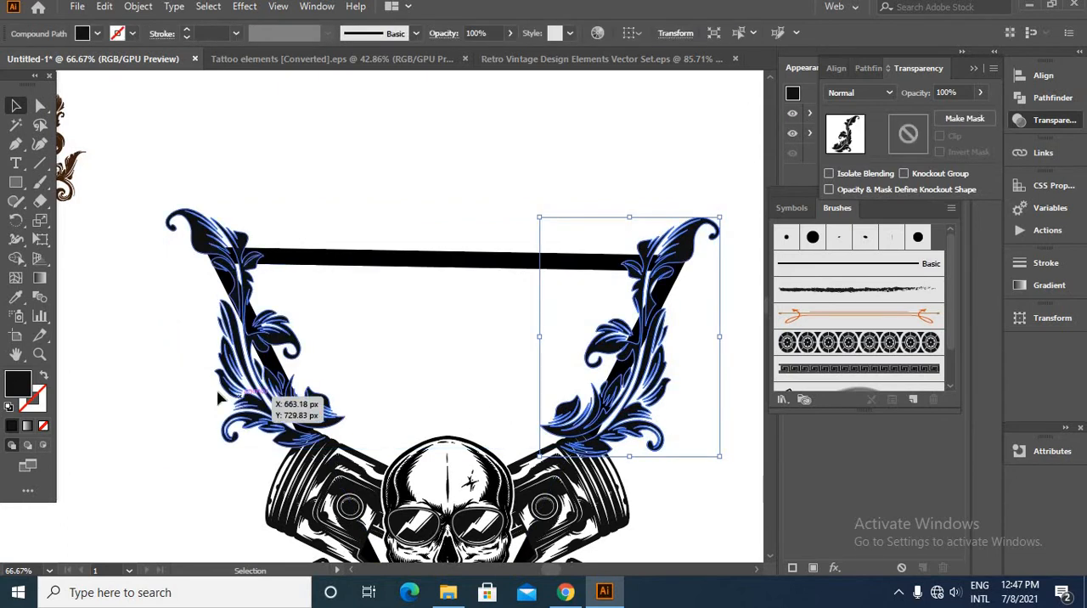
shift+click(244, 367)
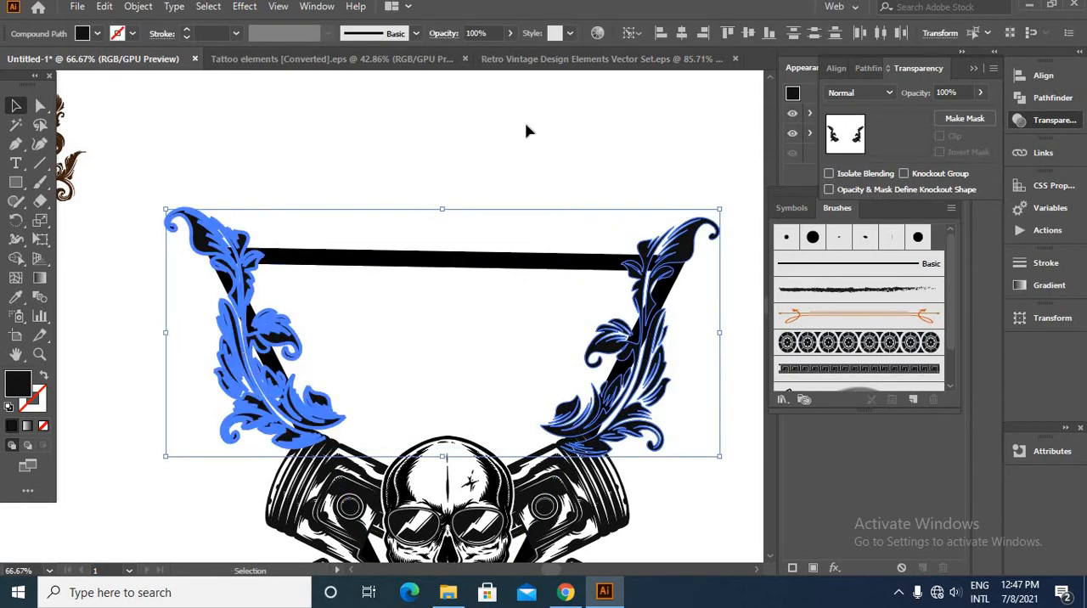
click(458, 191)
- Nudge the right leaf ornament outward so it sits symmetrically over the triangle's right corner
click(666, 253)
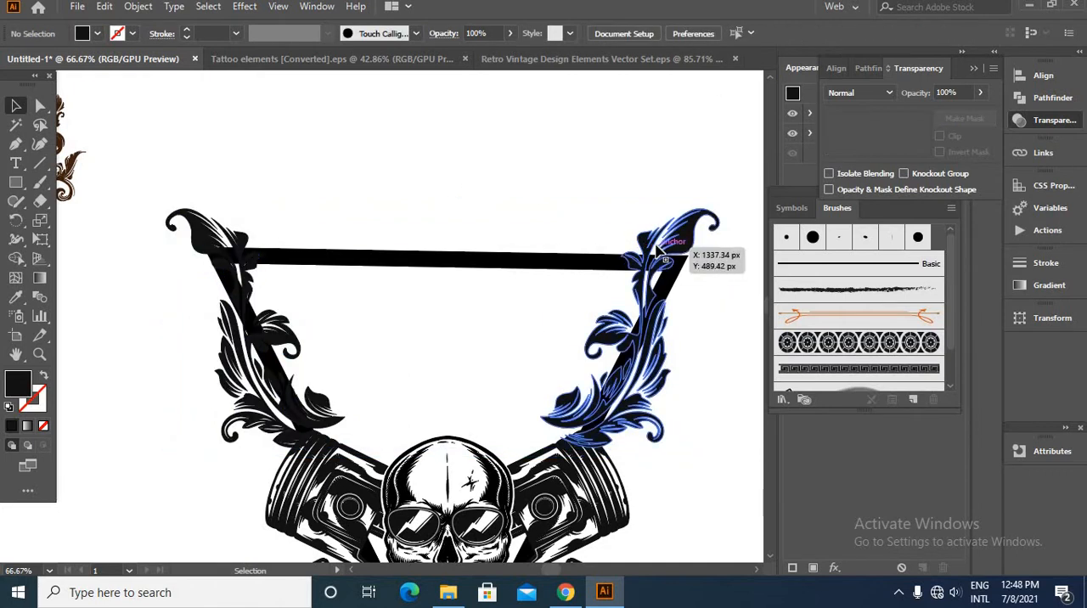
key(Right)
key(Right)
key(Right)
key(Right)
key(Right)
key(Right)
key(Right)
key(Right)
key(Right)
key(Right)
key(Right)
key(Right)
key(Right)
key(Right)
key(Right)
key(Right)
key(Right)
key(Right)
key(Right)
key(Right)
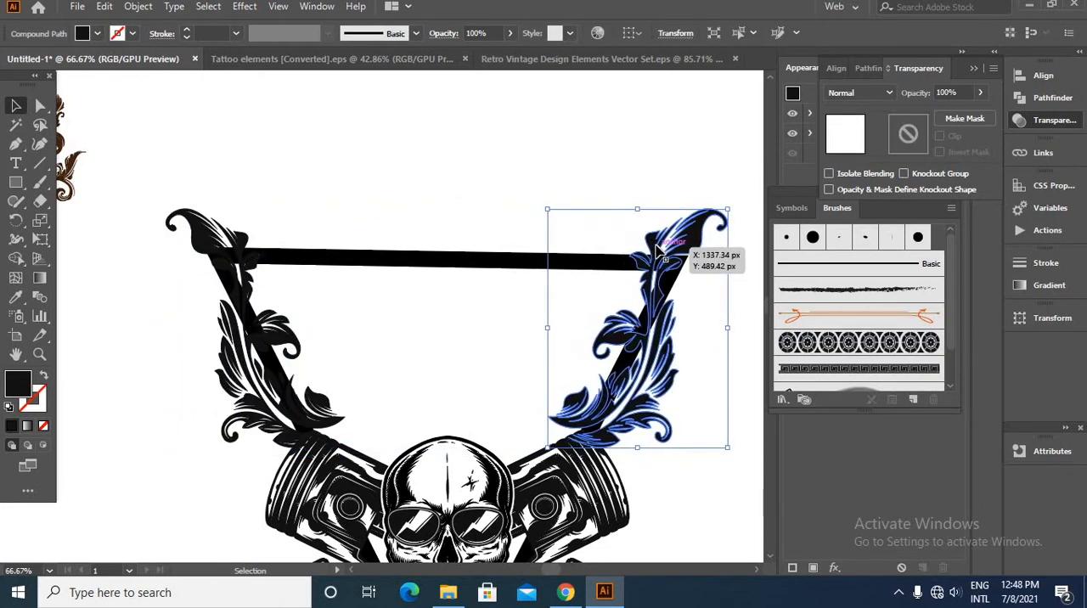
key(Right)
key(Right)
key(Right)
key(Right)
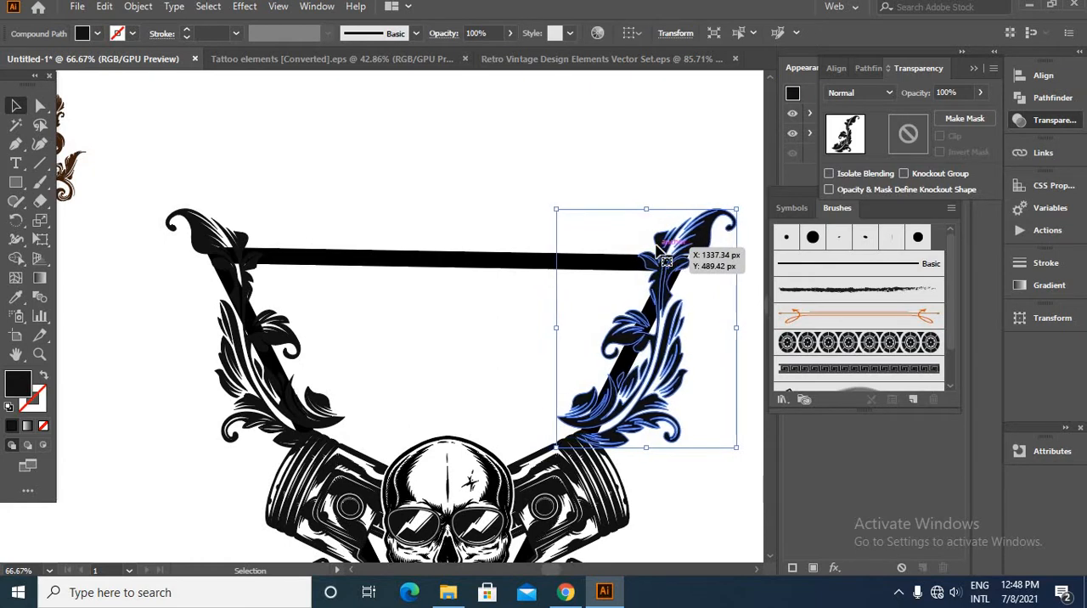
click(600, 205)
- Group the left and right leaf ornaments together
click(204, 228)
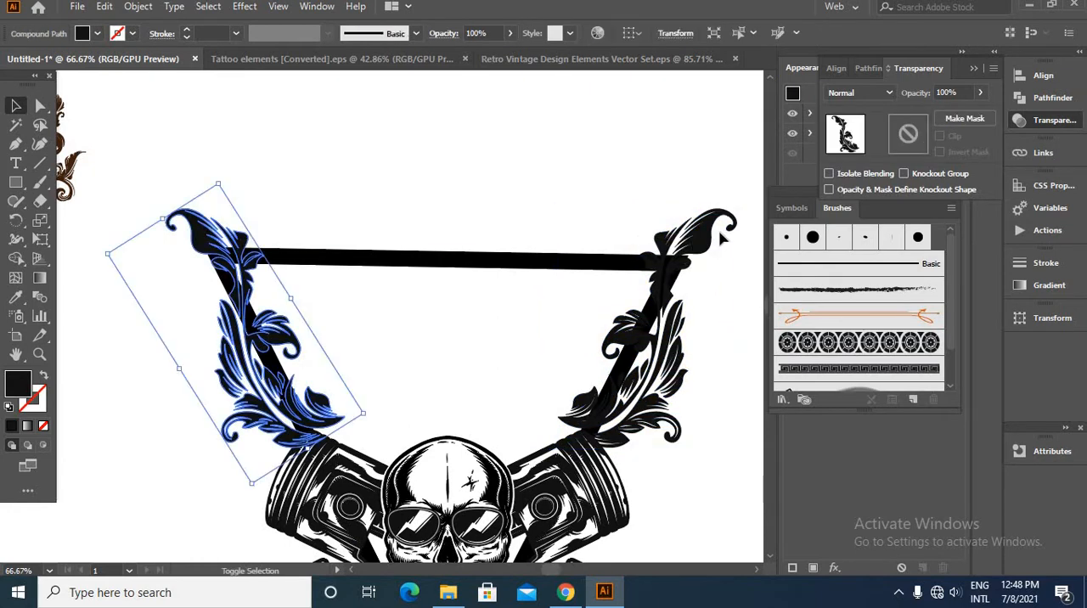
shift+click(695, 266)
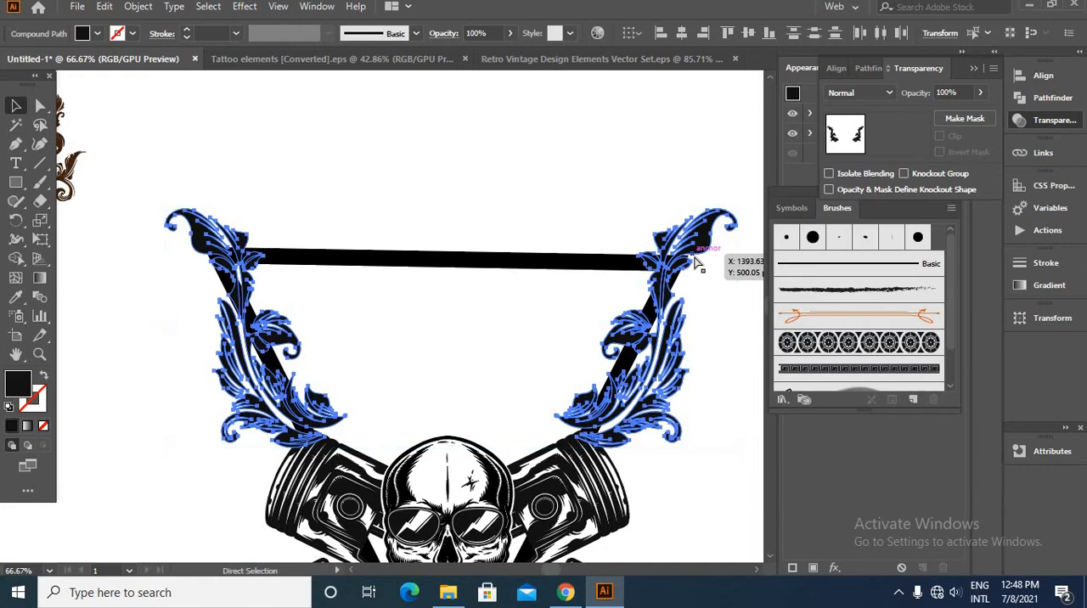
key(ctrl+g)
- Offset the grouped leaf ornaments' path outward by a small distance with Round joins to form a solid silhouette
click(139, 7)
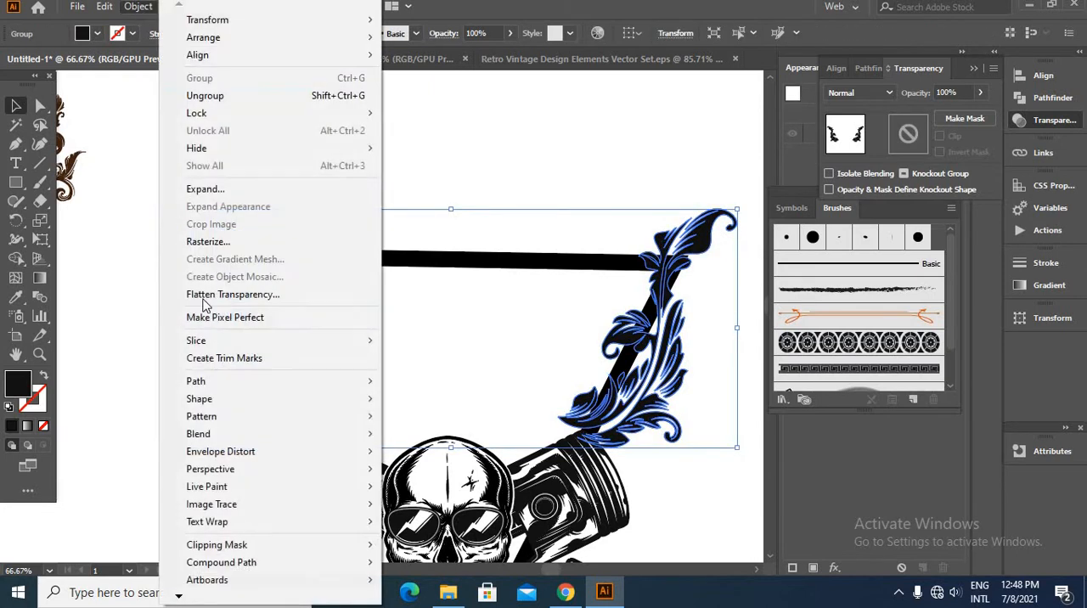
mouse_move(343, 382)
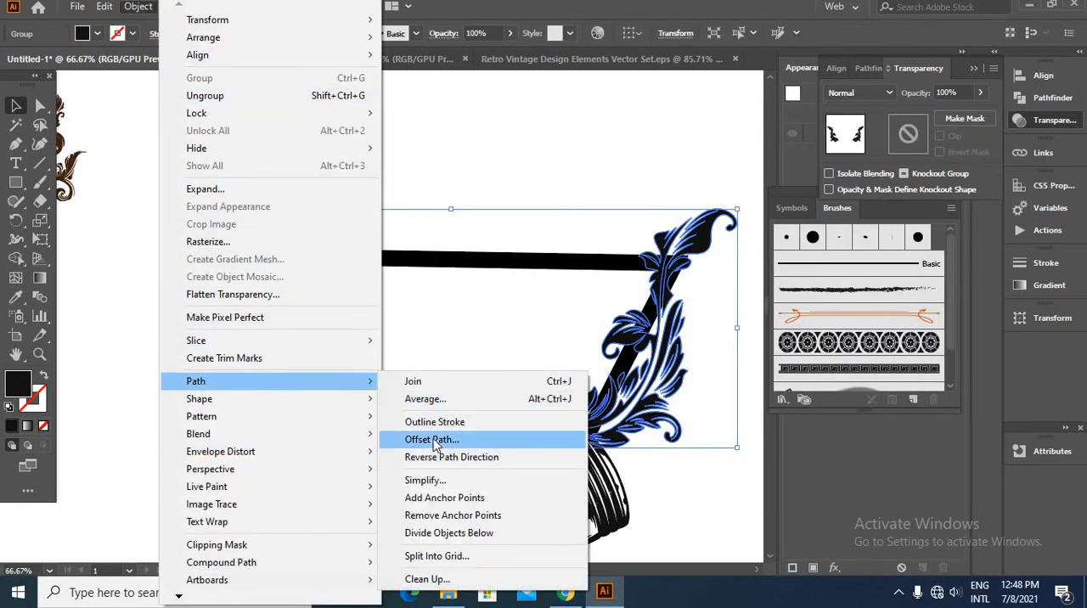
click(433, 440)
click(725, 443)
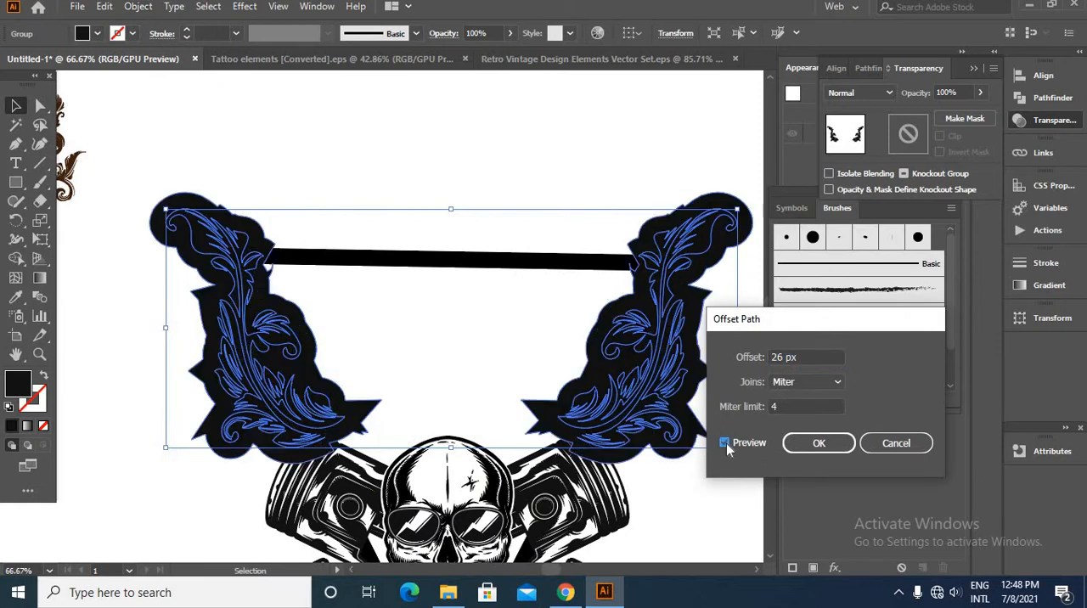
click(807, 381)
click(791, 415)
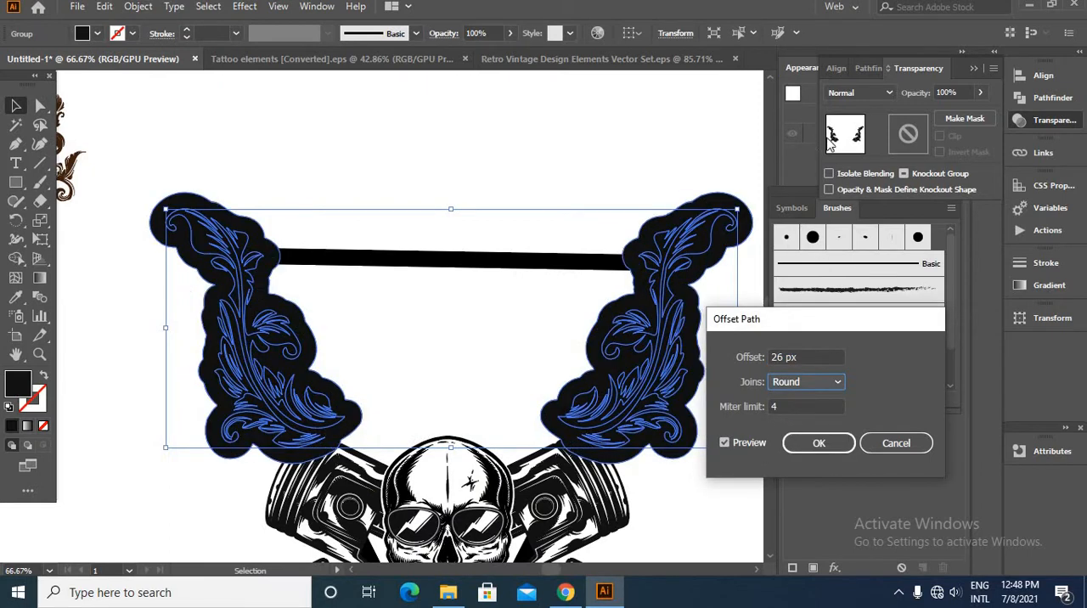
click(820, 384)
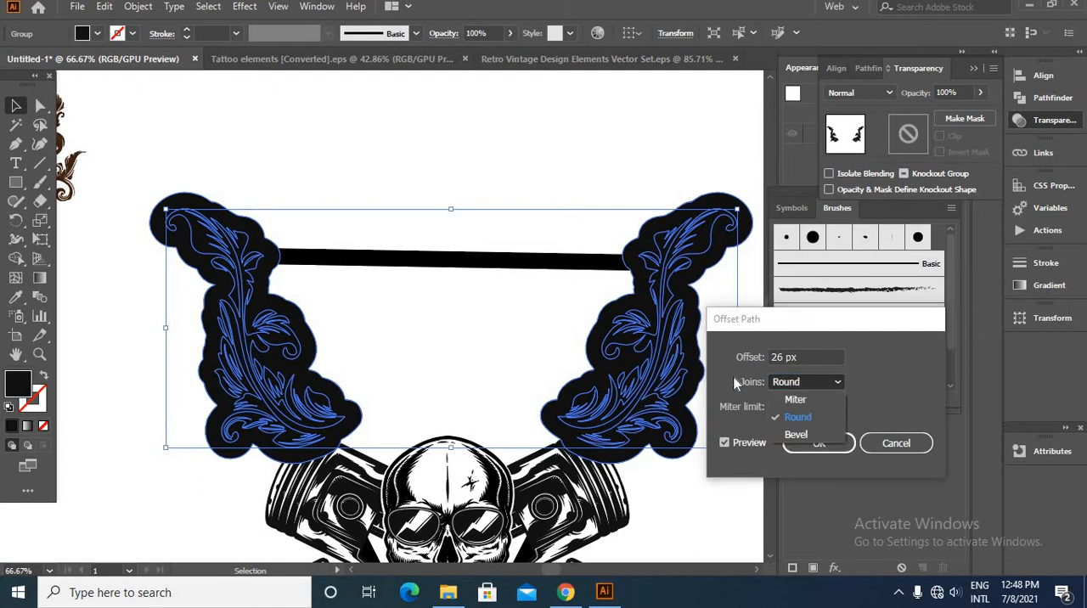
click(773, 357)
click(787, 358)
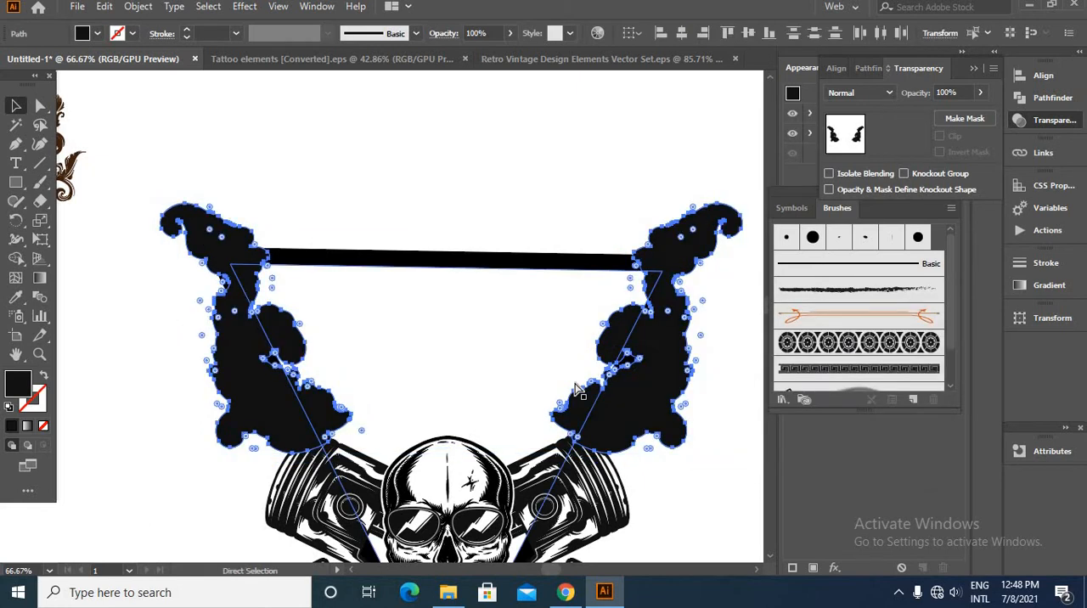
- Cut the offset leaf silhouettes and paste them in place into a non-clipping opacity mask on the black triangle, then return to the artwork
key(Delete)
key(v)
click(377, 270)
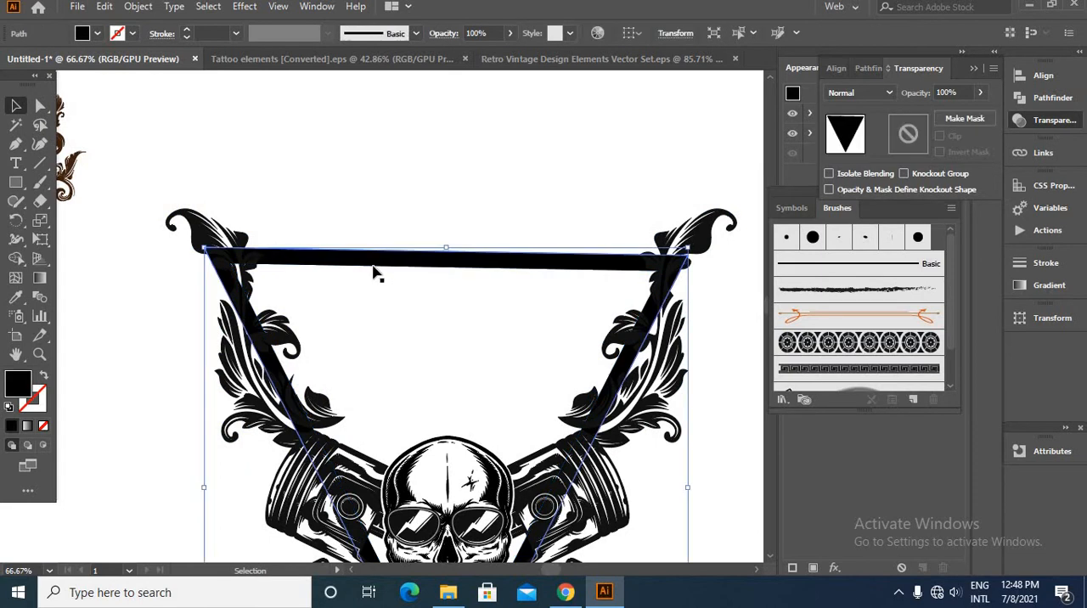
double_click(898, 140)
click(941, 137)
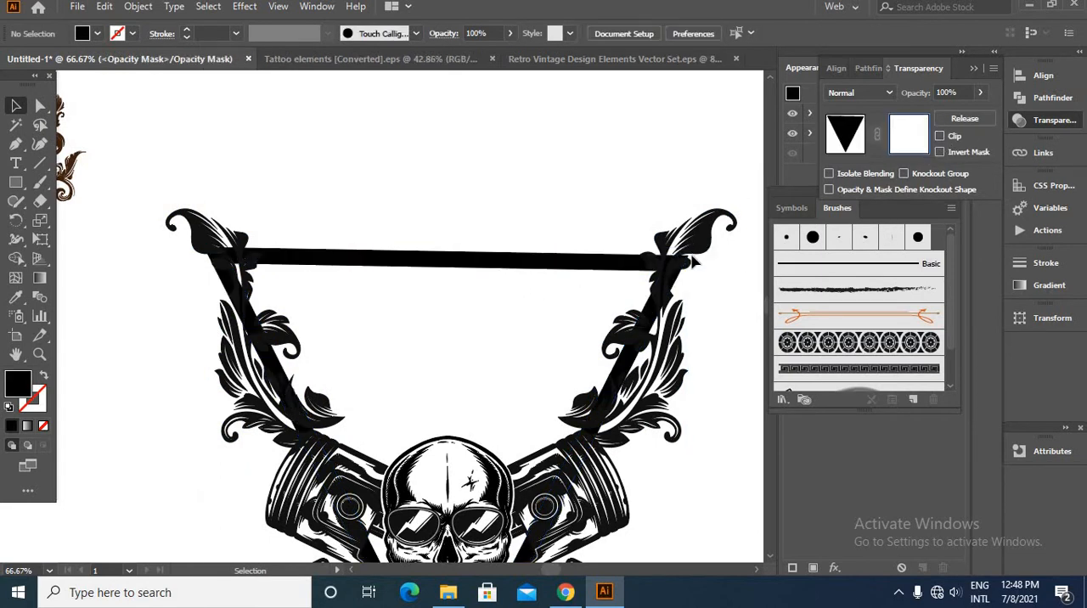
key(ctrl+f)
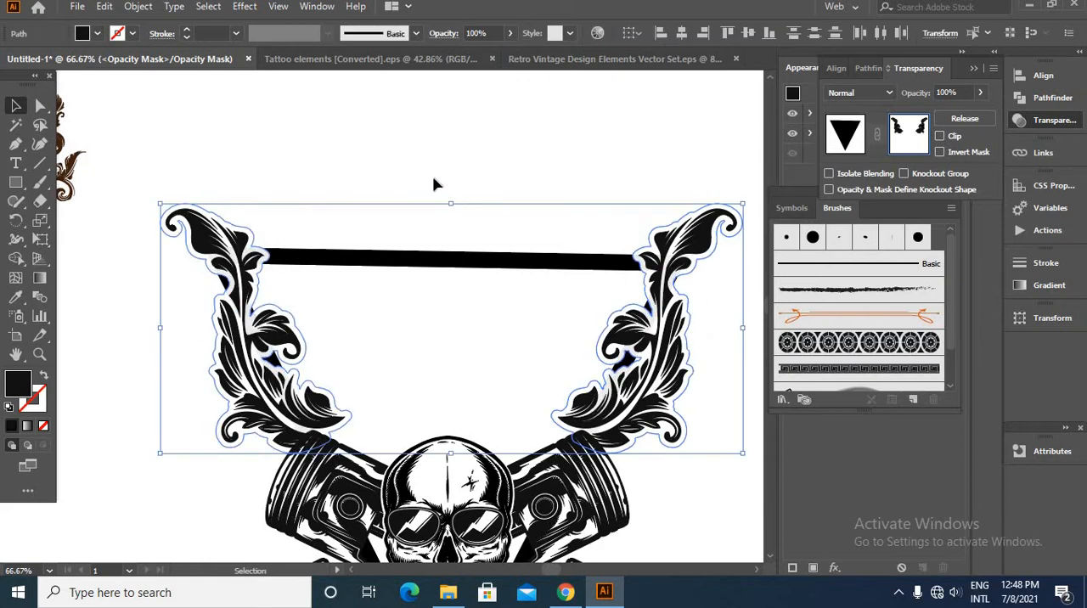
click(858, 143)
click(534, 279)
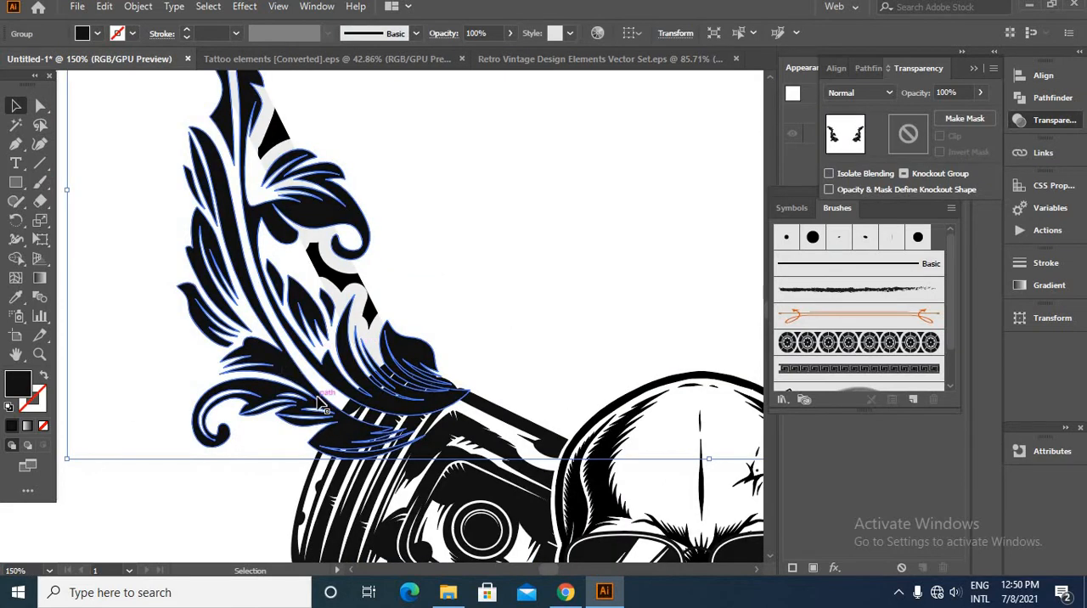
- Add a non-clipping opacity mask to the grouped leaf ornaments
alt+scroll(322, 408, down, 2)
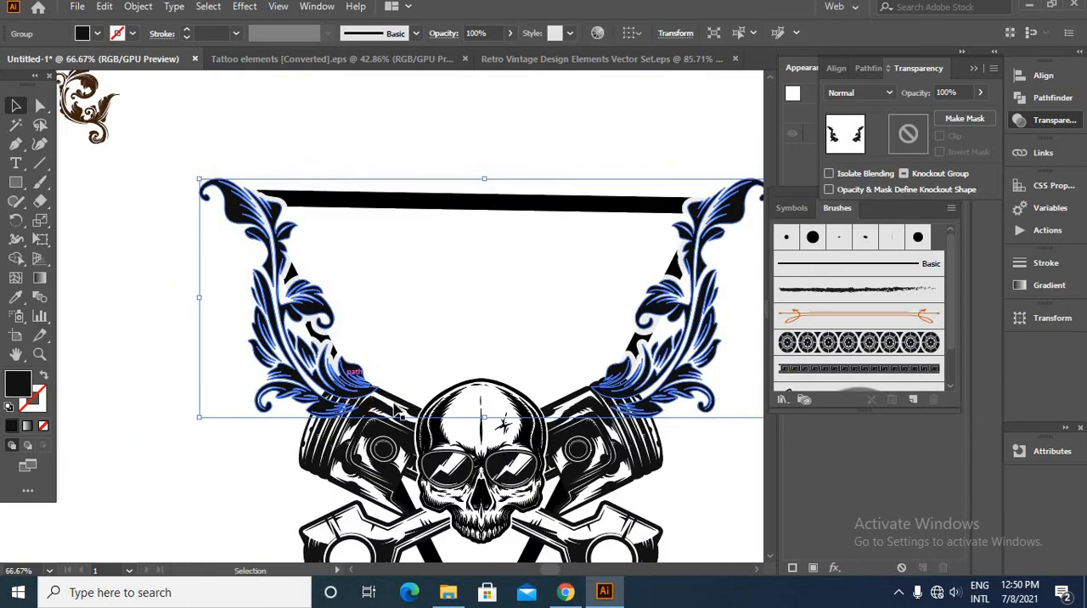
click(909, 136)
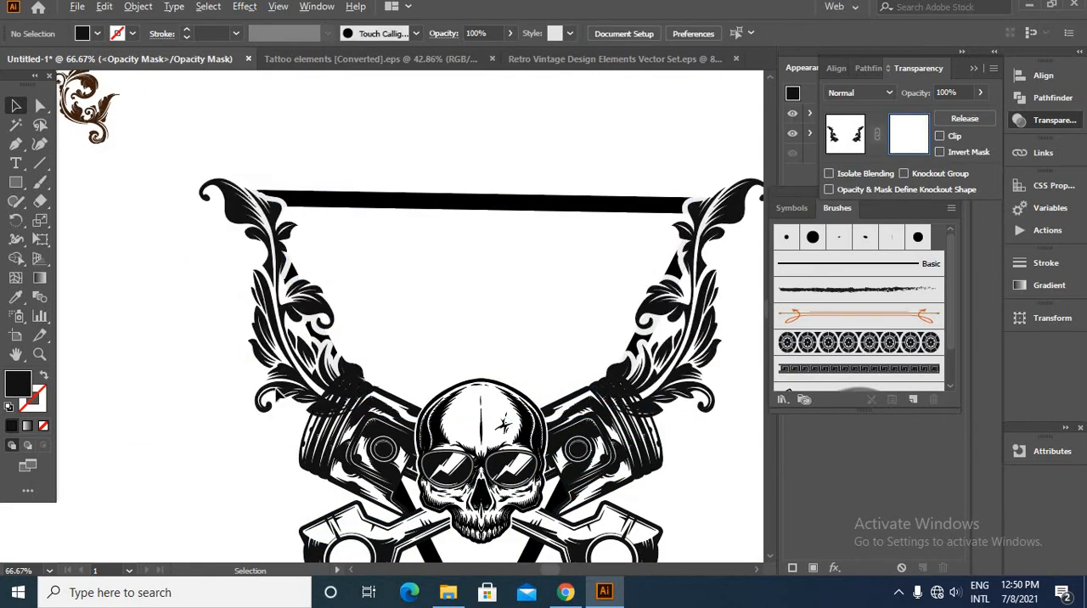
alt+scroll(318, 413, up, 3)
- Draw a closed black Pen shape in the mask, following the left piston's upper outline, to hide the leaf tips overlapping it
click(16, 145)
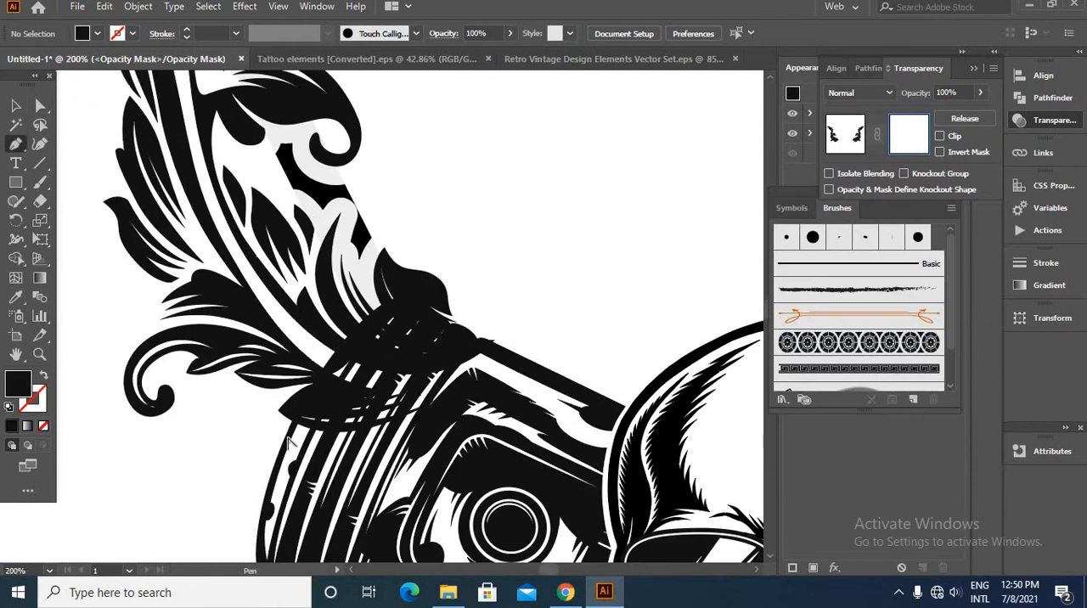
scroll(289, 442, up, 1)
click(286, 441)
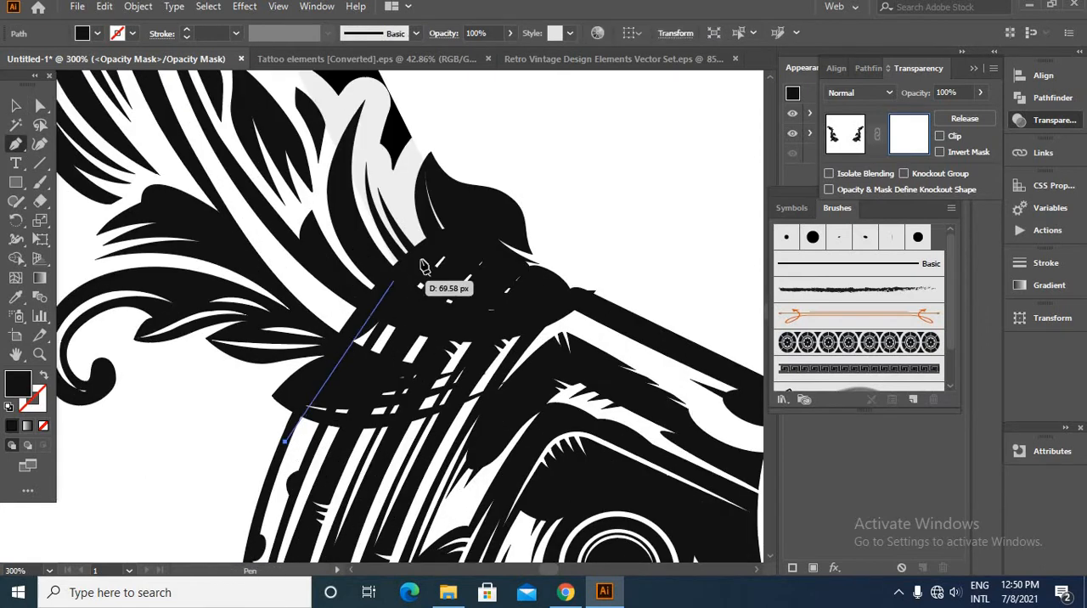
drag(470, 223, 602, 159)
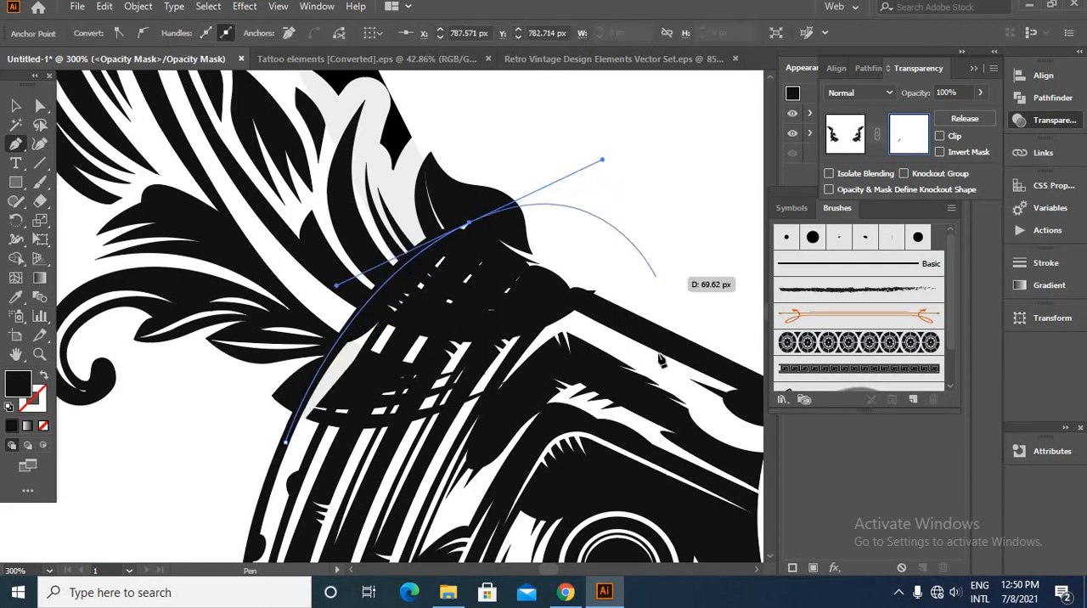
click(470, 225)
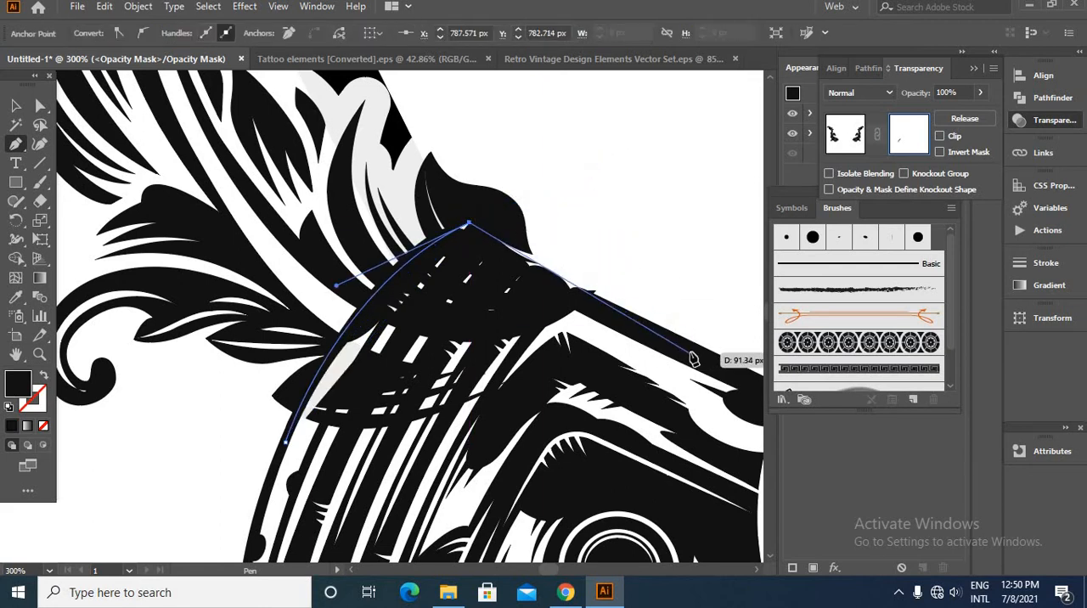
click(692, 352)
scroll(667, 378, down, 3)
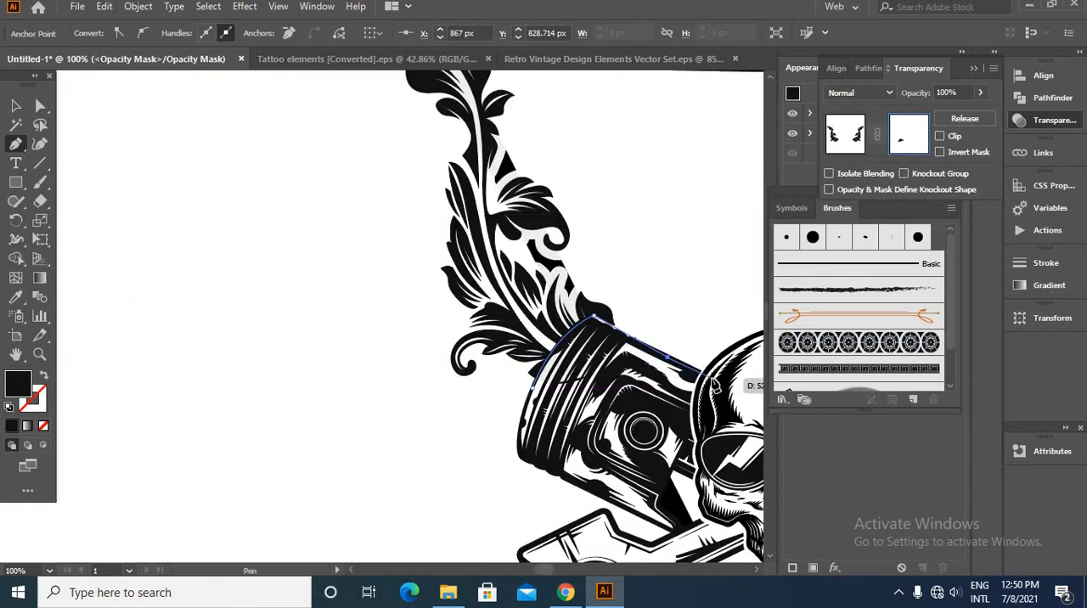
click(704, 421)
click(563, 432)
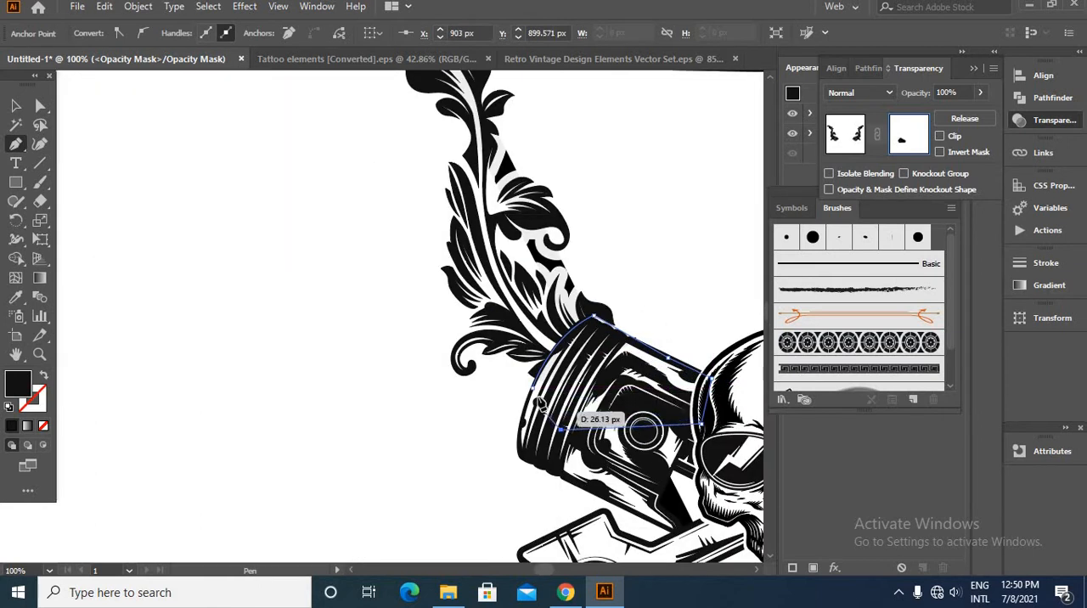
click(533, 387)
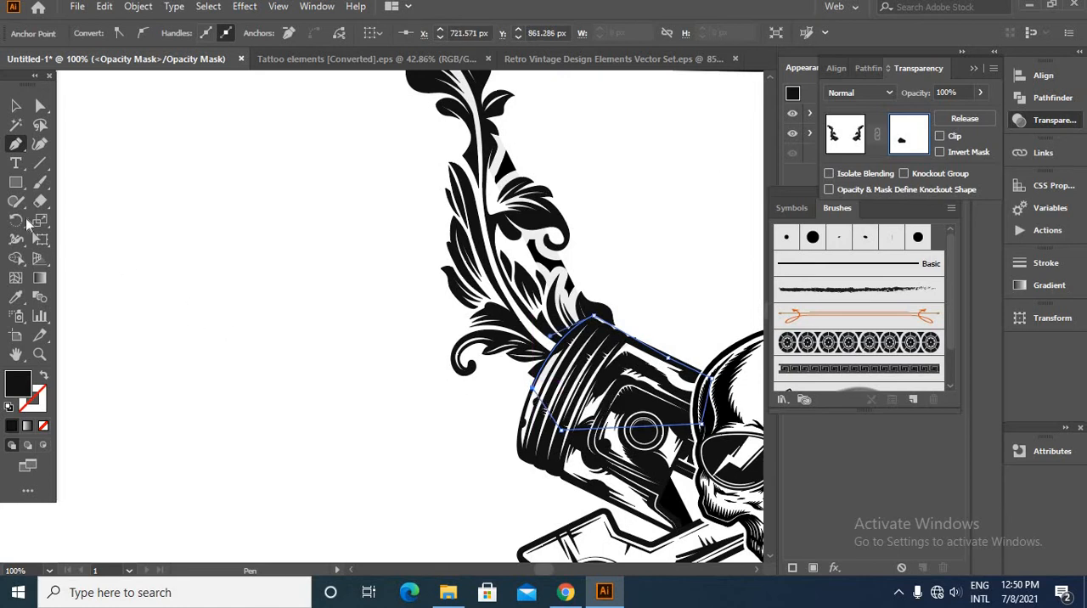
- Mirror a copy of the mask shape onto the right piston and return from the opacity mask to the artwork
click(16, 107)
click(264, 253)
scroll(328, 289, down, 3)
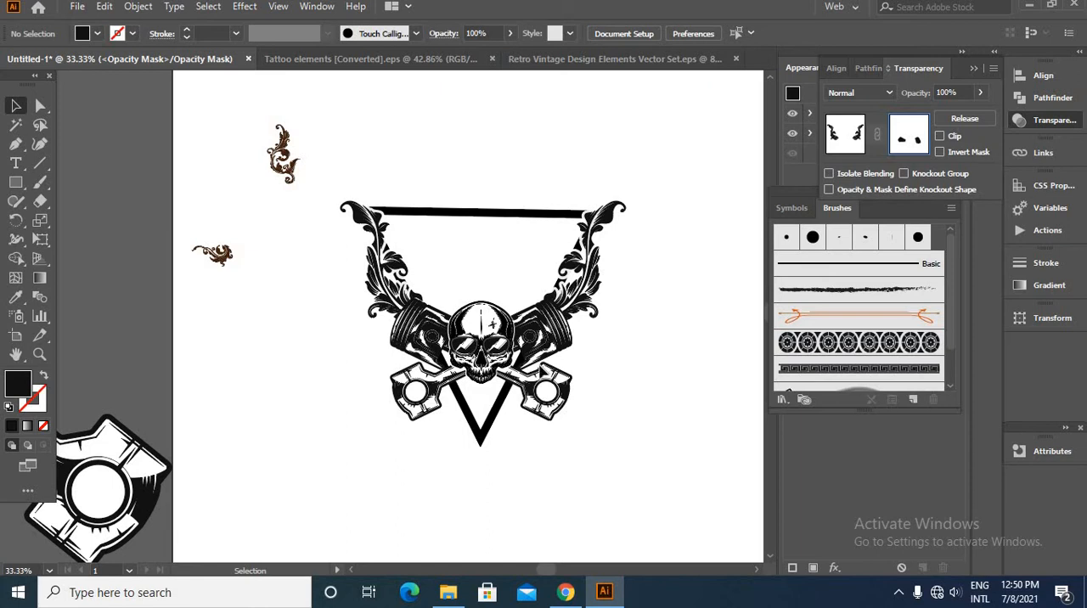
drag(545, 371, 556, 373)
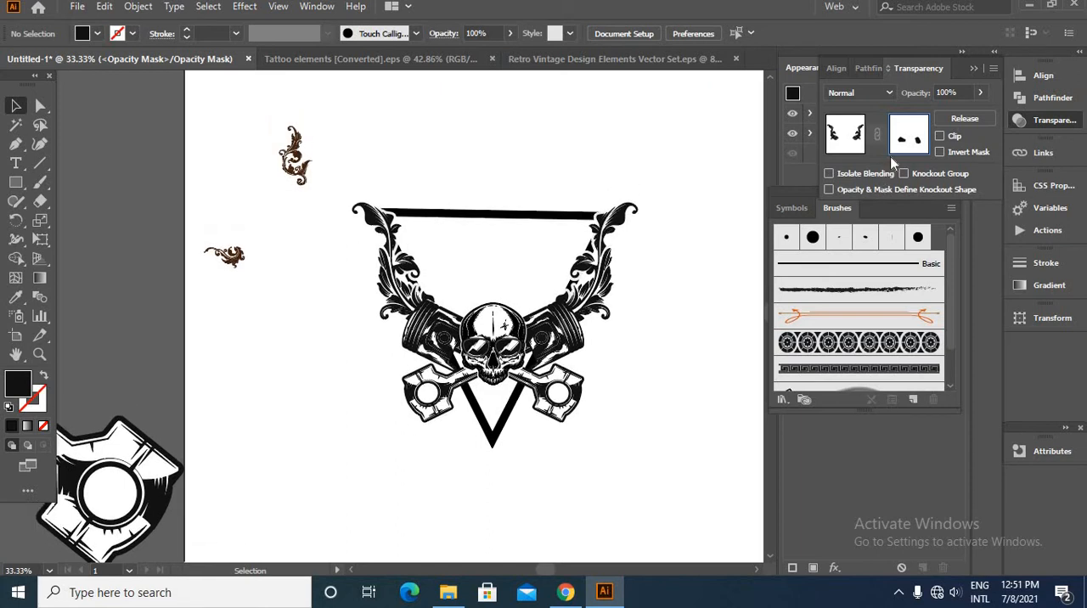
click(846, 136)
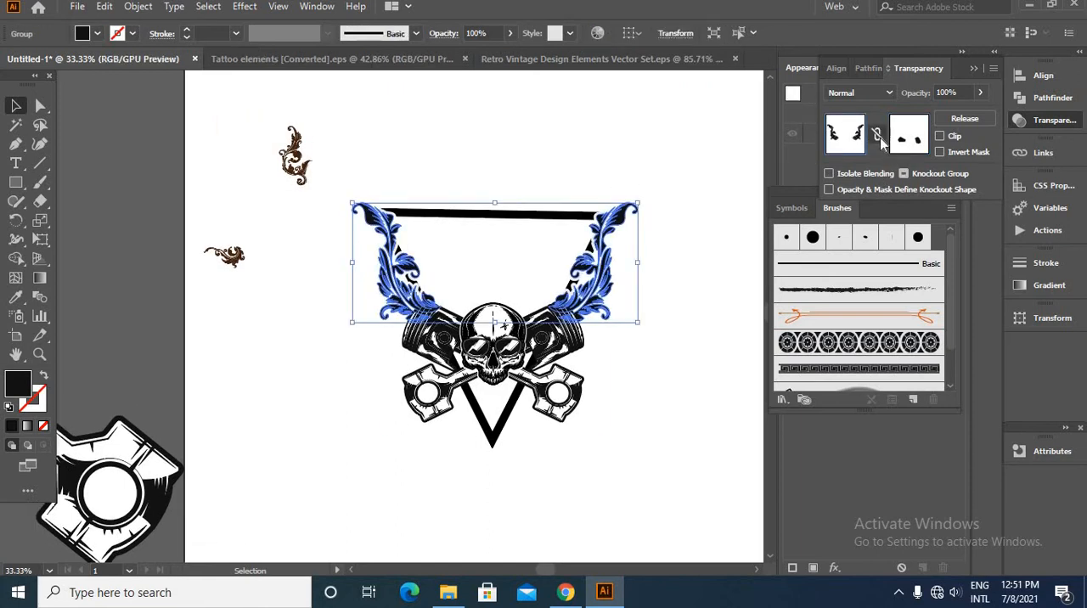
click(510, 221)
scroll(510, 225, up, 3)
click(393, 193)
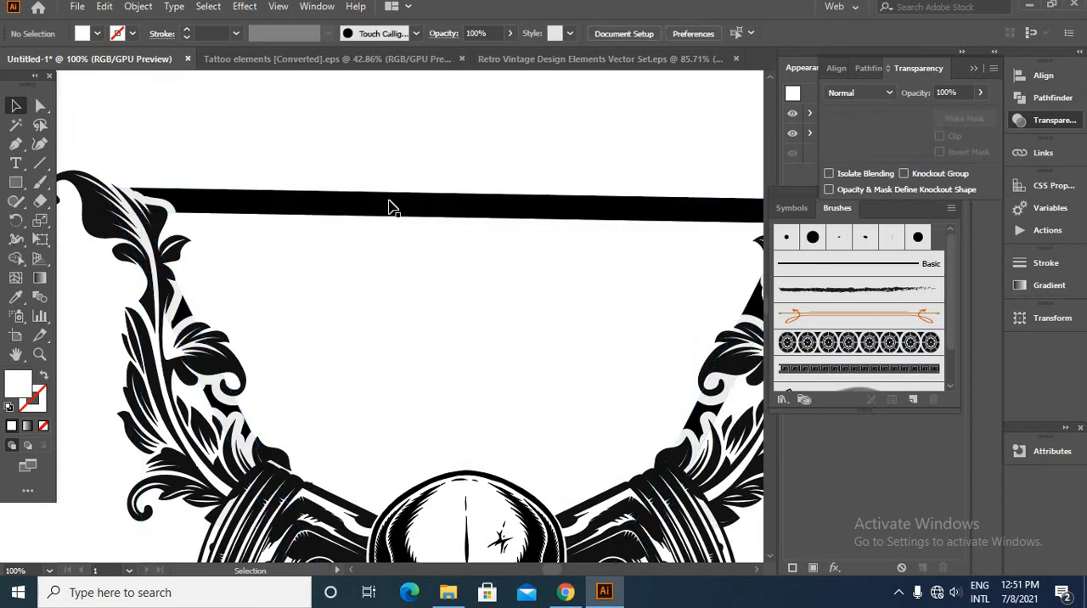
- Erase the black triangle's horizontal upper bar between the two leaf ornaments
click(393, 206)
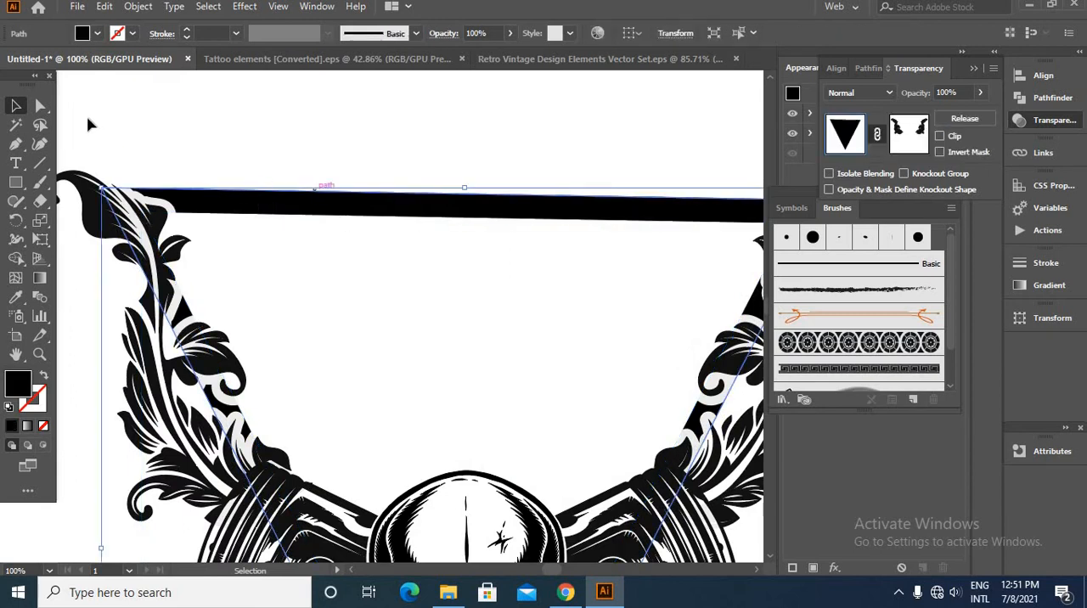
click(40, 201)
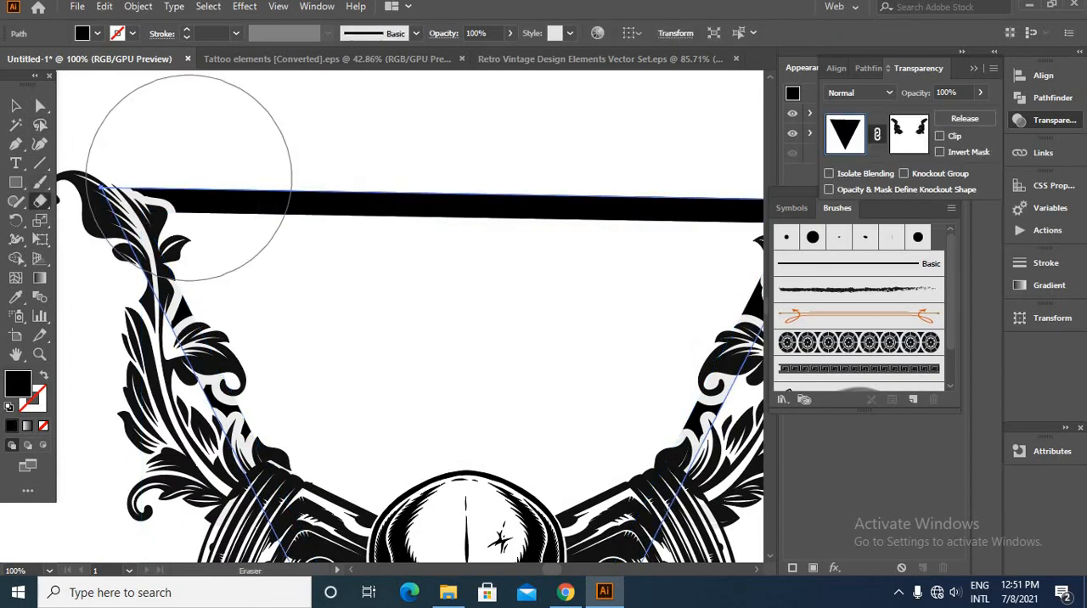
mouse_move(178, 178)
mouse_down()
mouse_move(467, 213)
mouse_move(451, 212)
mouse_move(462, 199)
mouse_move(563, 205)
mouse_move(530, 271)
mouse_move(359, 258)
mouse_move(387, 282)
mouse_move(397, 269)
mouse_move(353, 217)
mouse_up()
scroll(466, 212, down, 3)
click(16, 105)
click(212, 195)
scroll(404, 293, up, 1)
scroll(601, 388, down, 1)
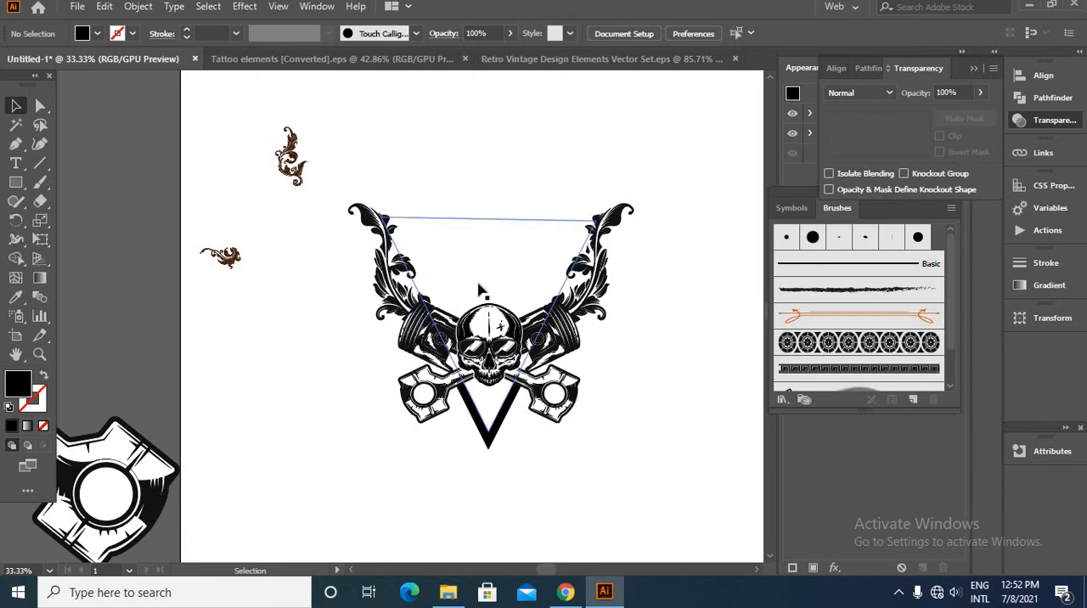
scroll(412, 280, down, 2)
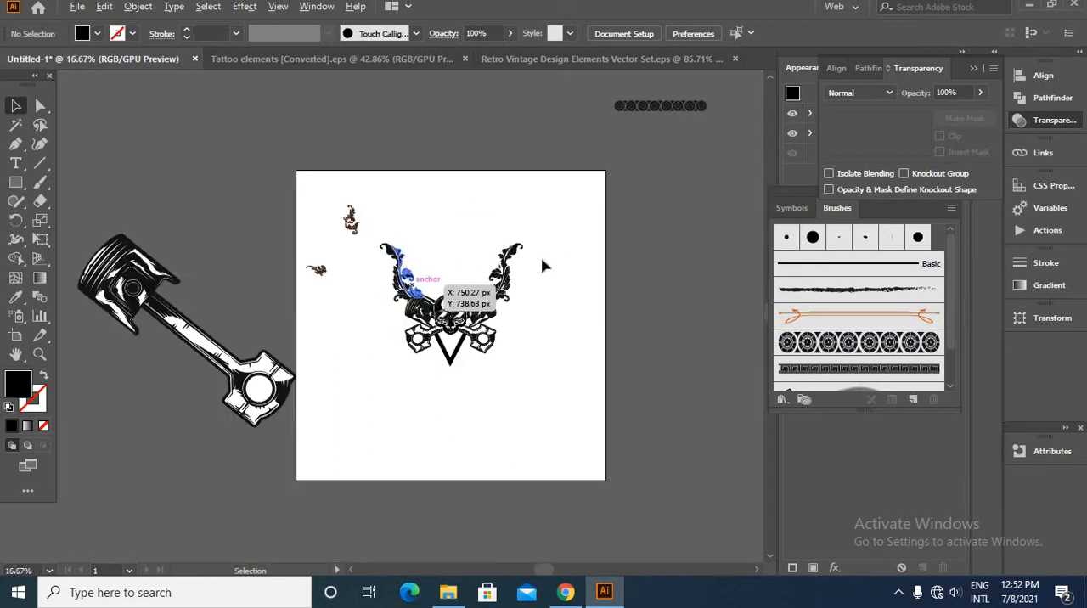
- Select the whole skull, piston and leaf emblem on the artboard
drag(543, 259, 415, 271)
drag(250, 244, 444, 376)
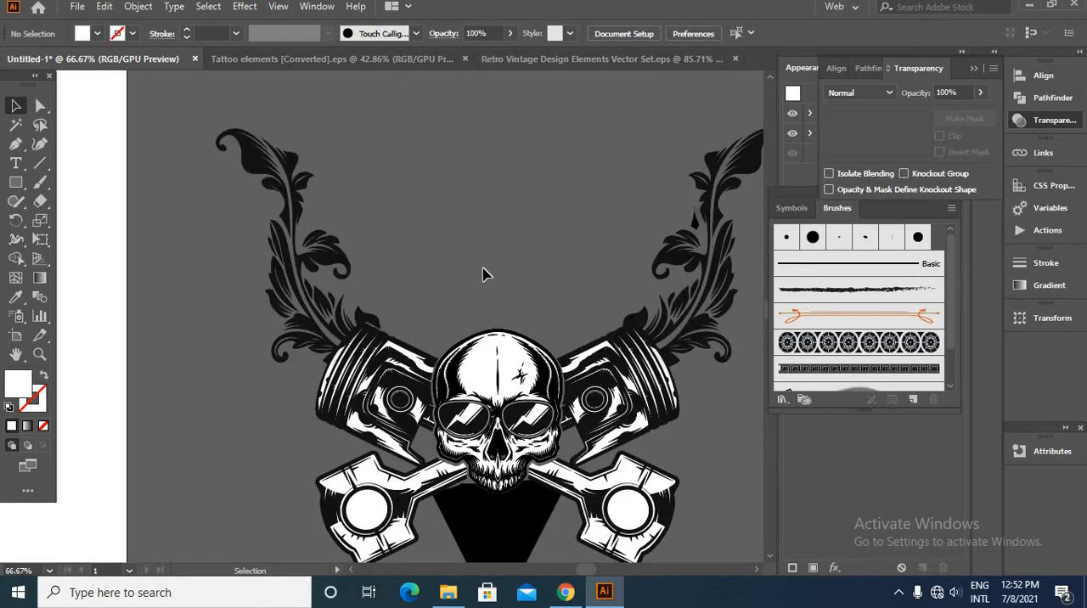
scroll(482, 274, down, 3)
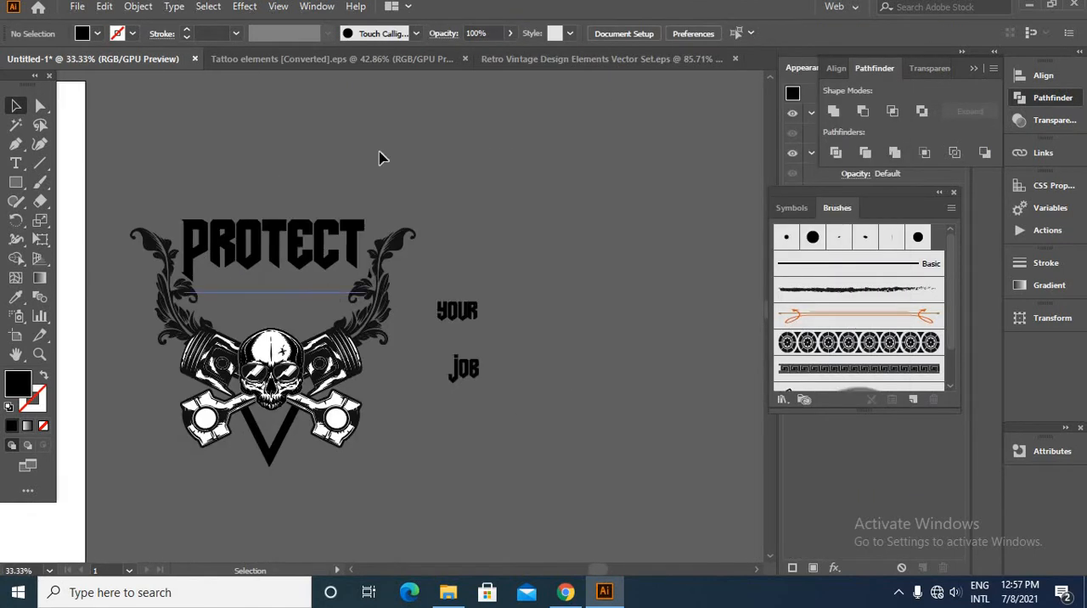
- Scale the word PROTECT down to about 191 pt between the leaf ornaments and convert it to outlines
click(238, 275)
scroll(558, 148, up, 1)
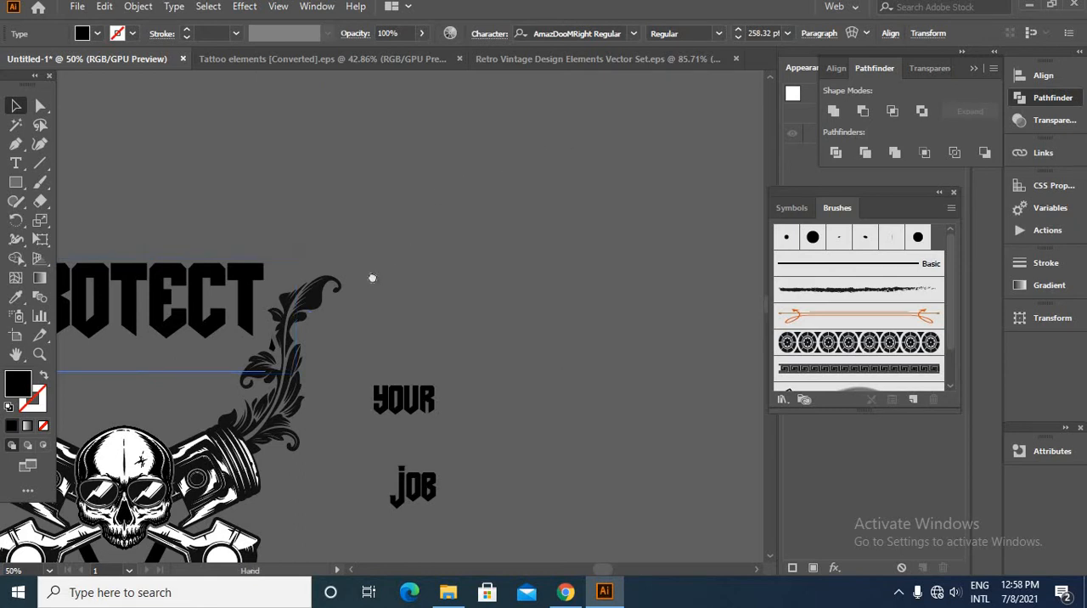
drag(371, 279, 575, 211)
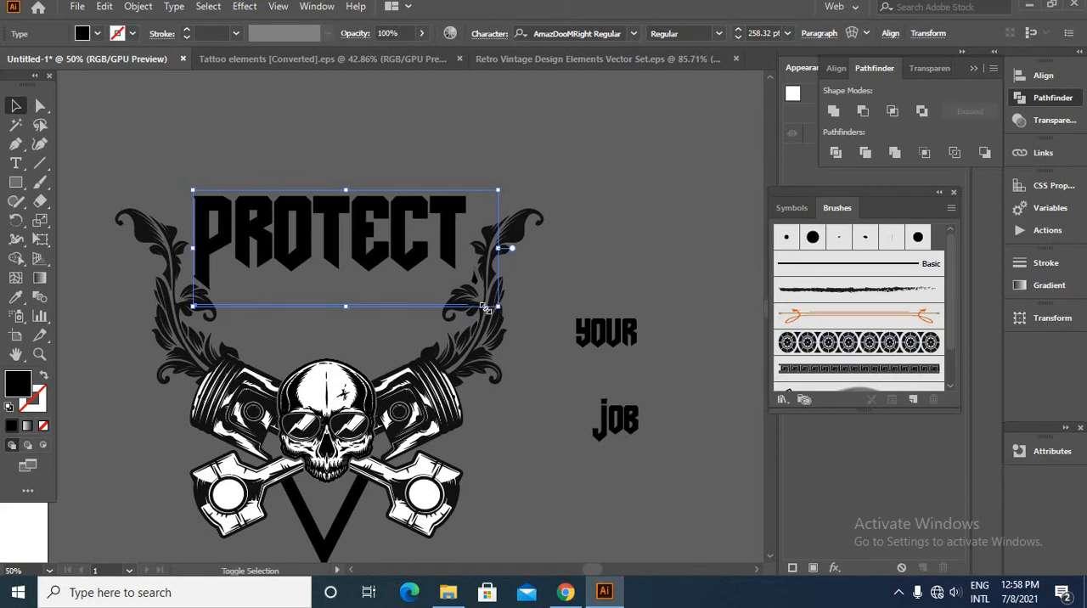
drag(496, 307, 458, 292)
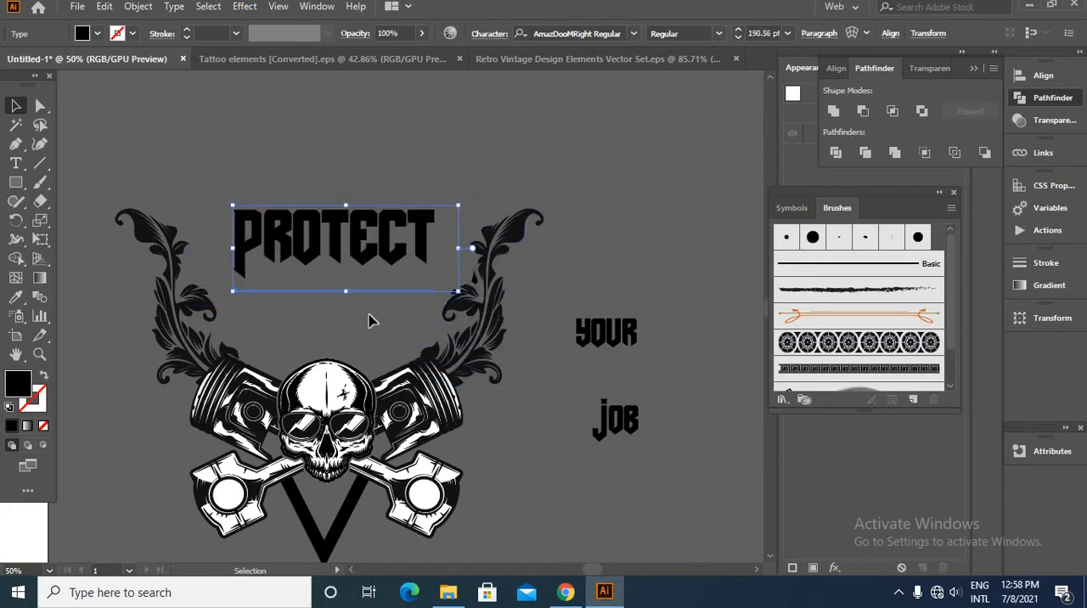
right_click(355, 268)
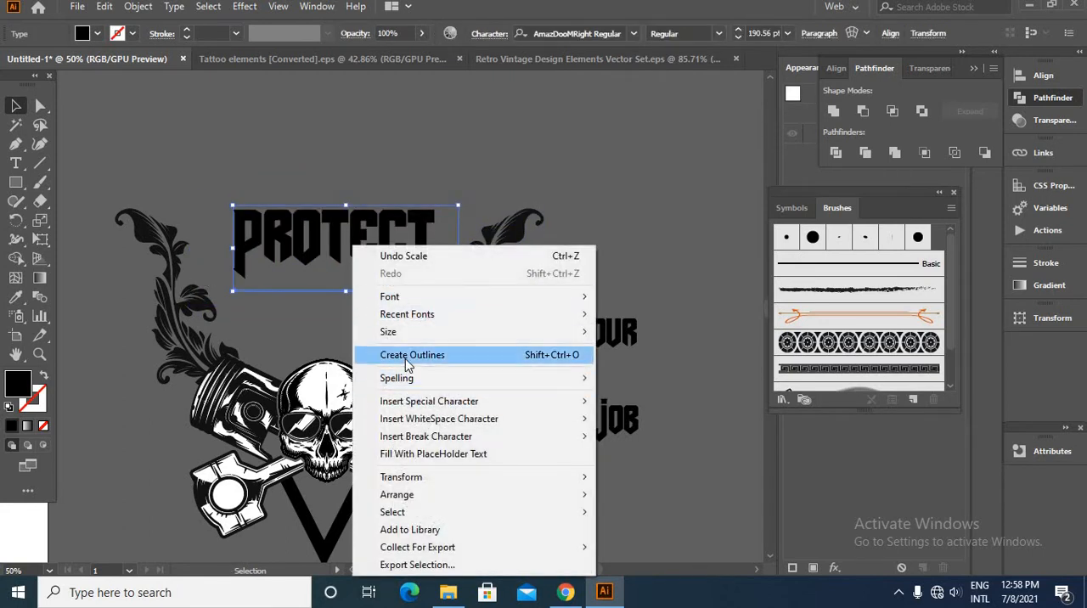
click(410, 362)
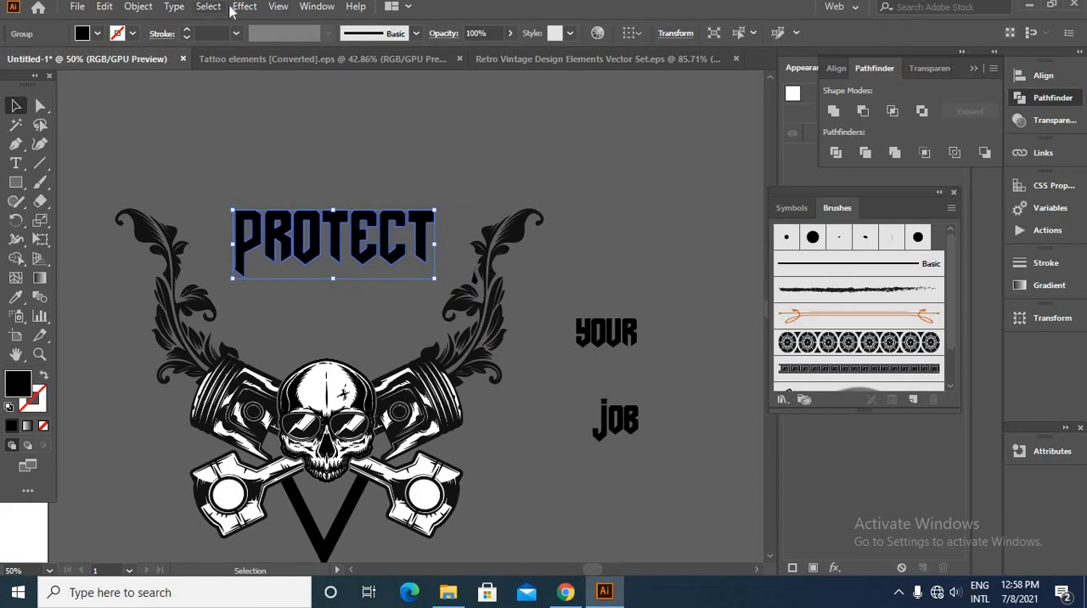
- Apply a horizontal Arc warp with a 24% bend to the outlined word PROTECT
click(241, 7)
mouse_move(279, 7)
mouse_move(246, 7)
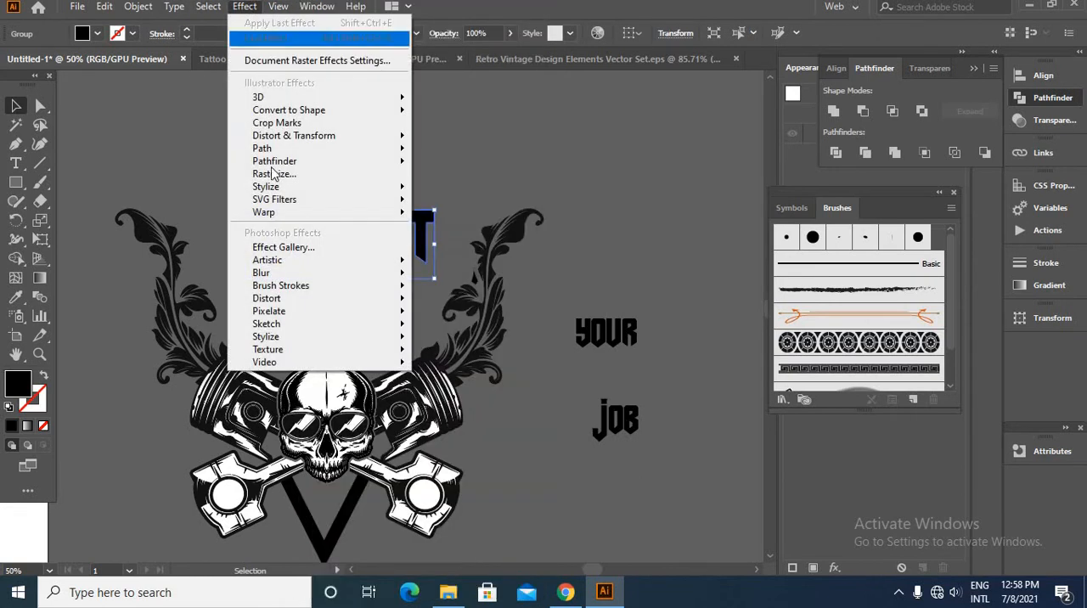
mouse_move(275, 212)
click(445, 215)
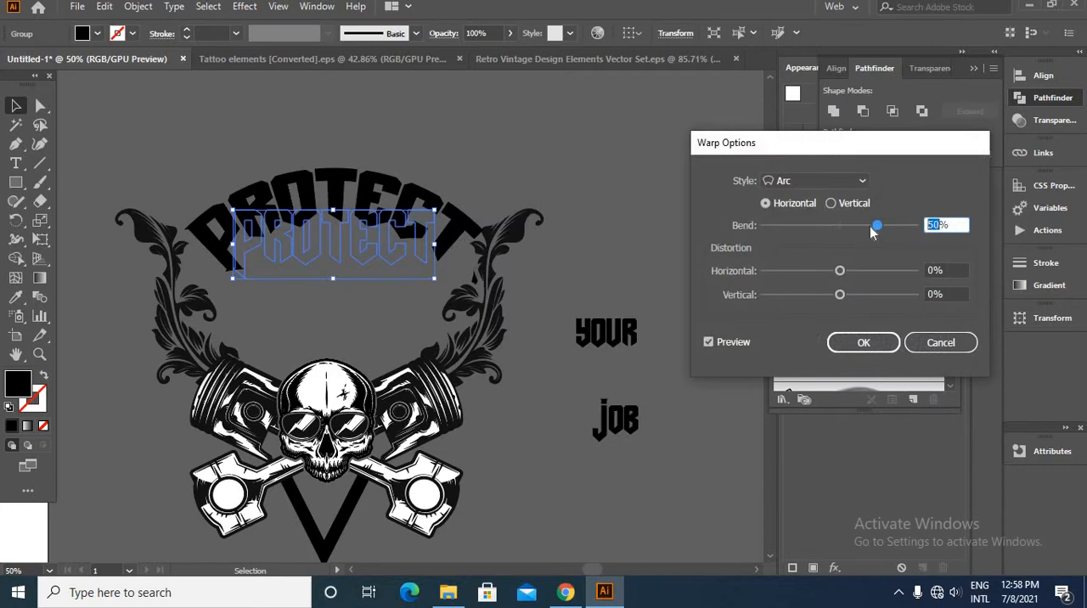
drag(875, 226, 861, 227)
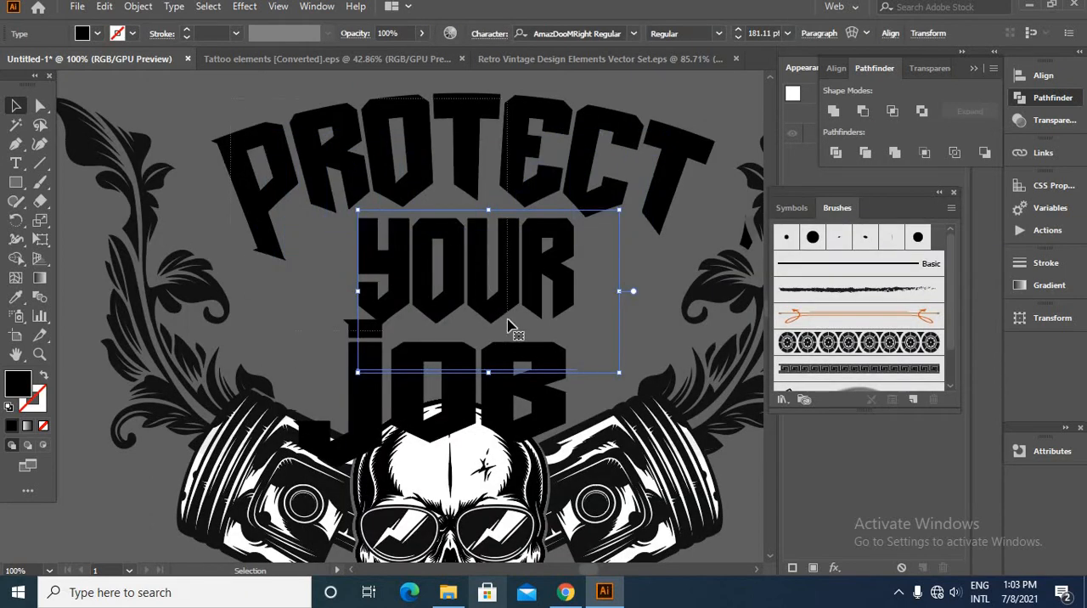
- Expand the appearance of the arched word PROTECT
shift+click(498, 242)
right_click(498, 237)
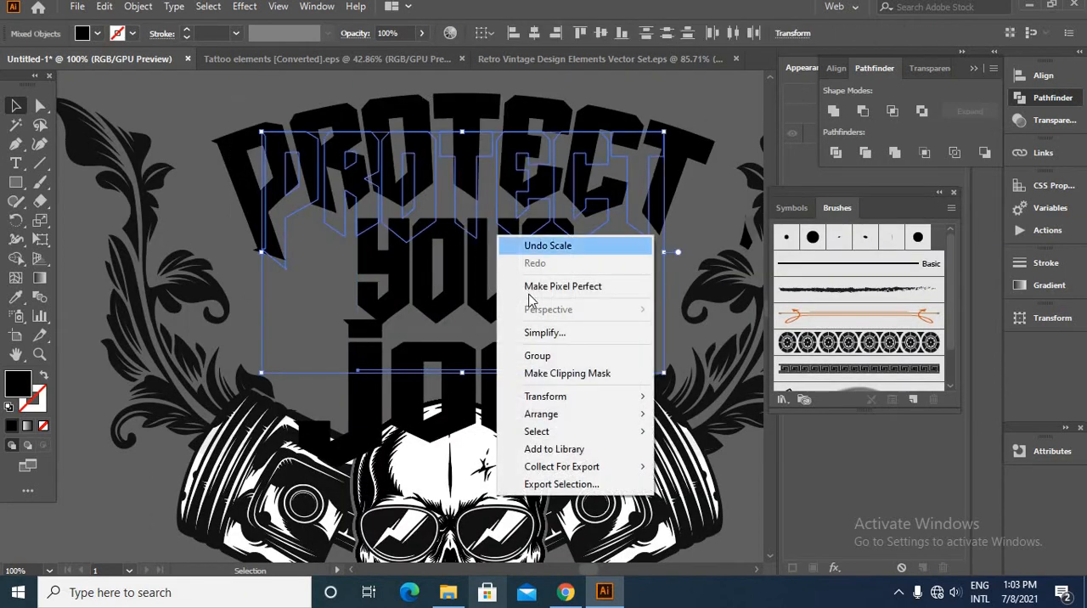
click(684, 264)
click(444, 114)
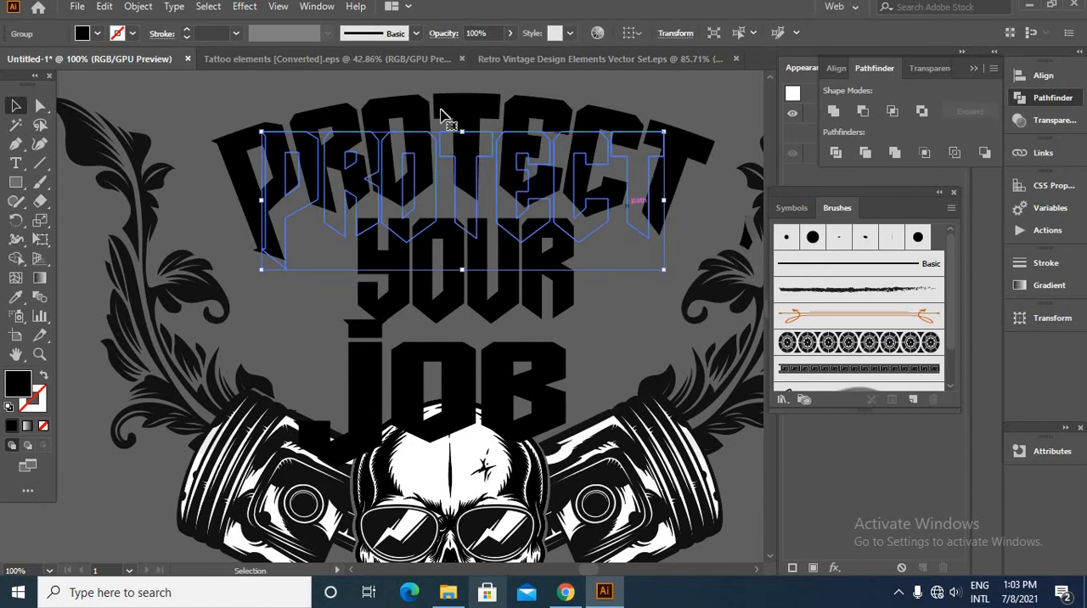
click(138, 7)
click(222, 206)
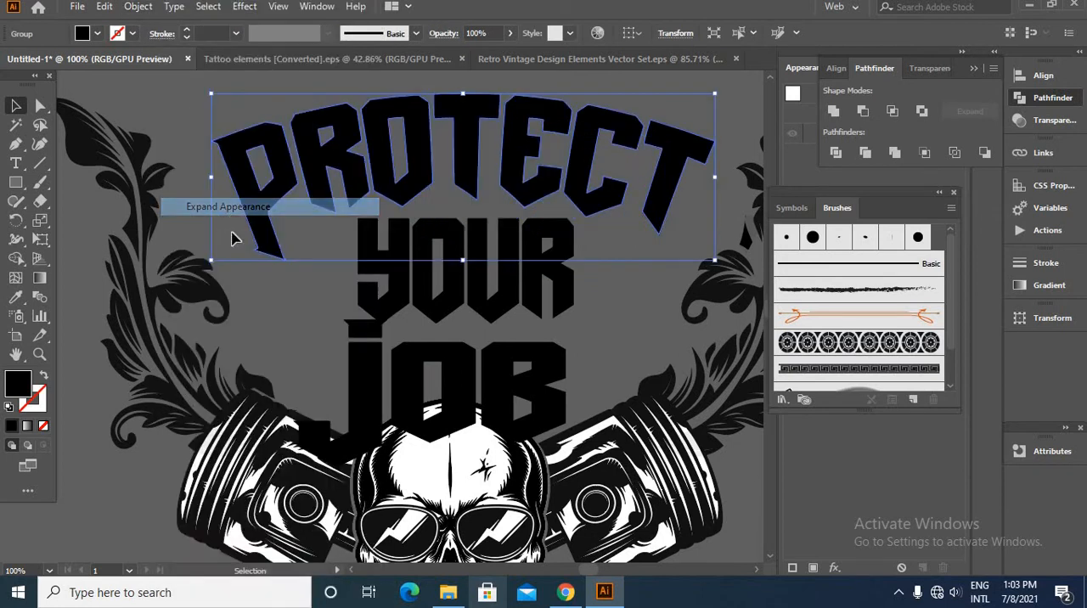
- Convert the words YOUR and JOB to outlines and nudge JOB slightly upward
click(417, 315)
right_click(415, 316)
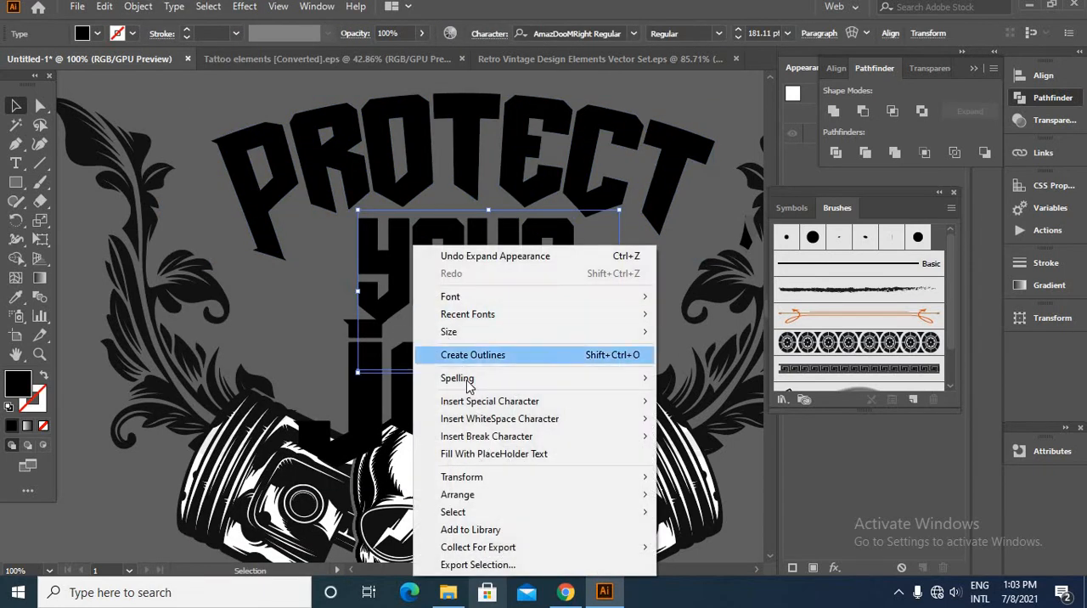
click(473, 355)
key(ctrl+plus)
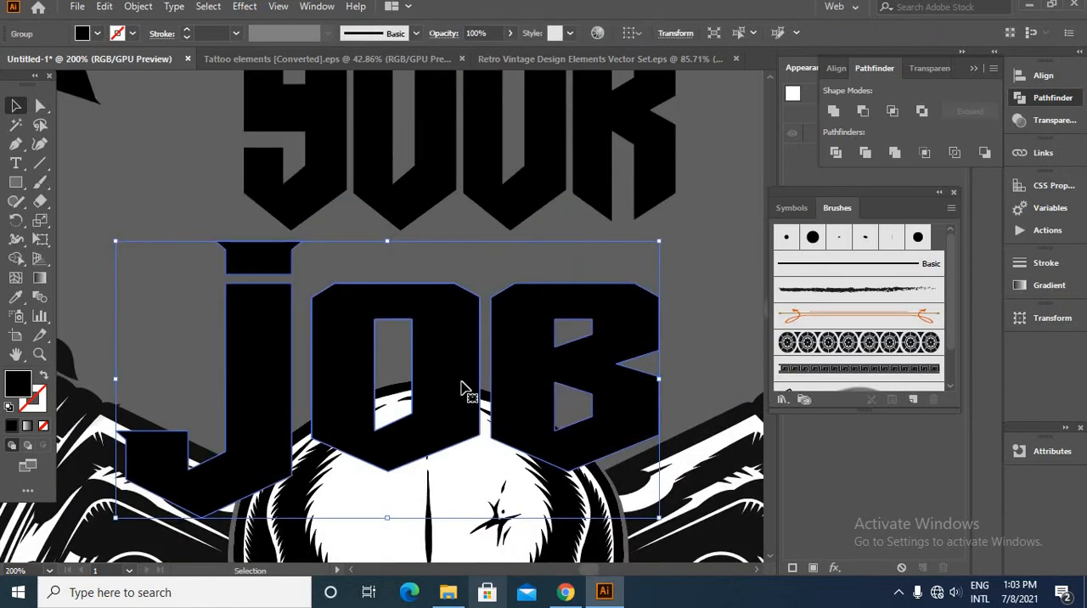
drag(463, 375, 462, 368)
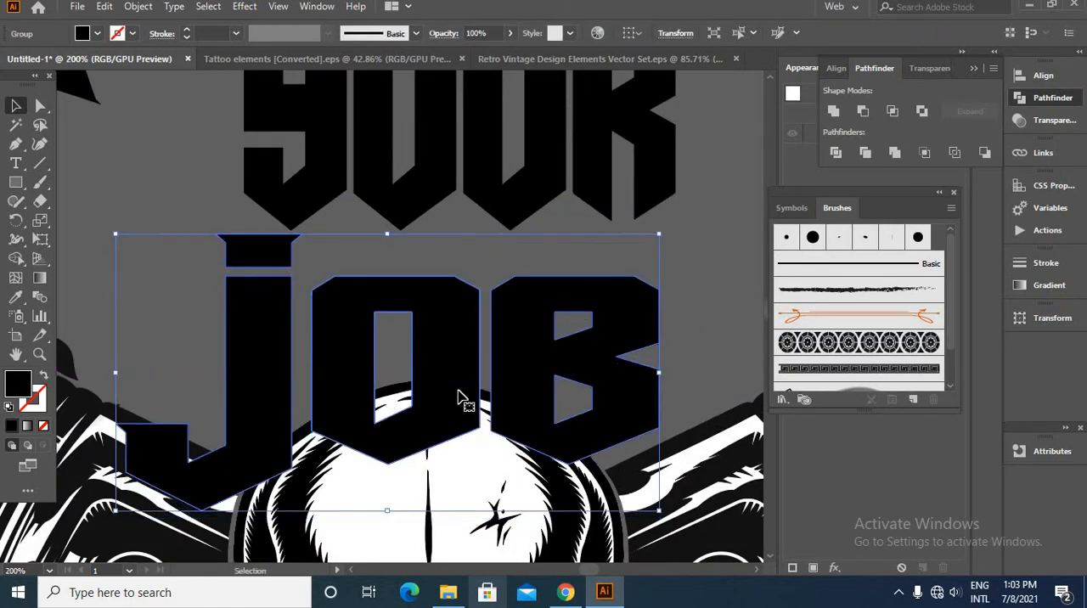
- Warp the word JOB around the skull with a horizontal Arc Lower at -55% bend and expand its appearance
click(244, 6)
mouse_move(286, 214)
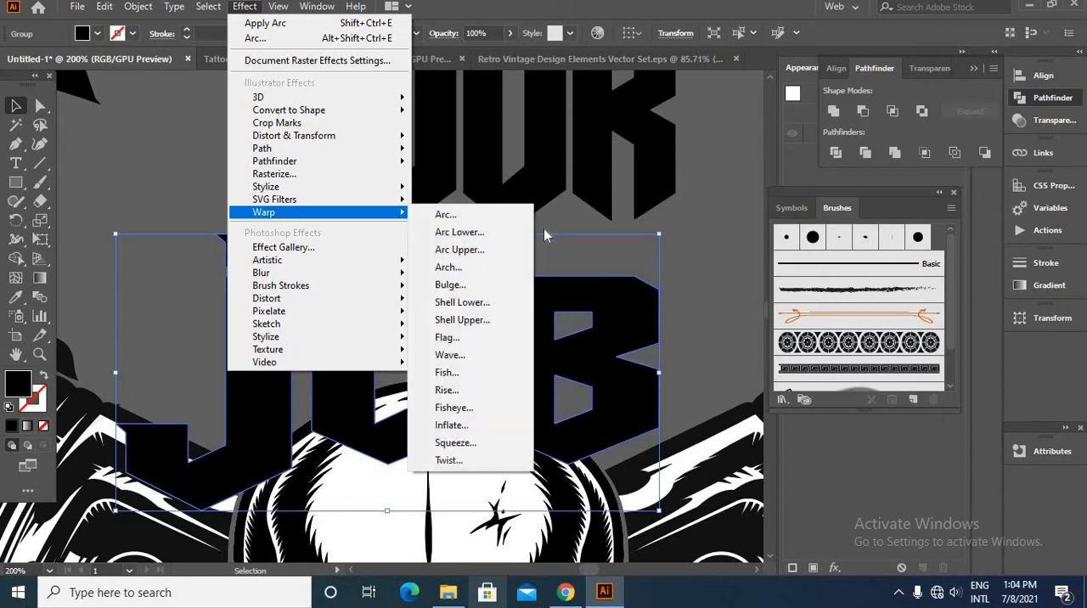
click(470, 217)
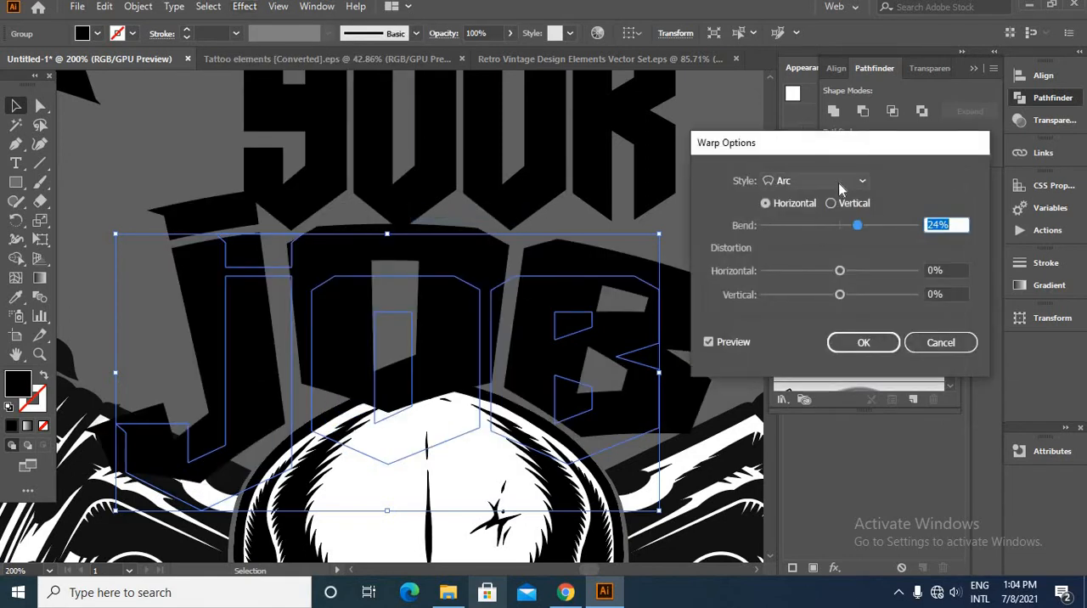
click(839, 182)
click(814, 216)
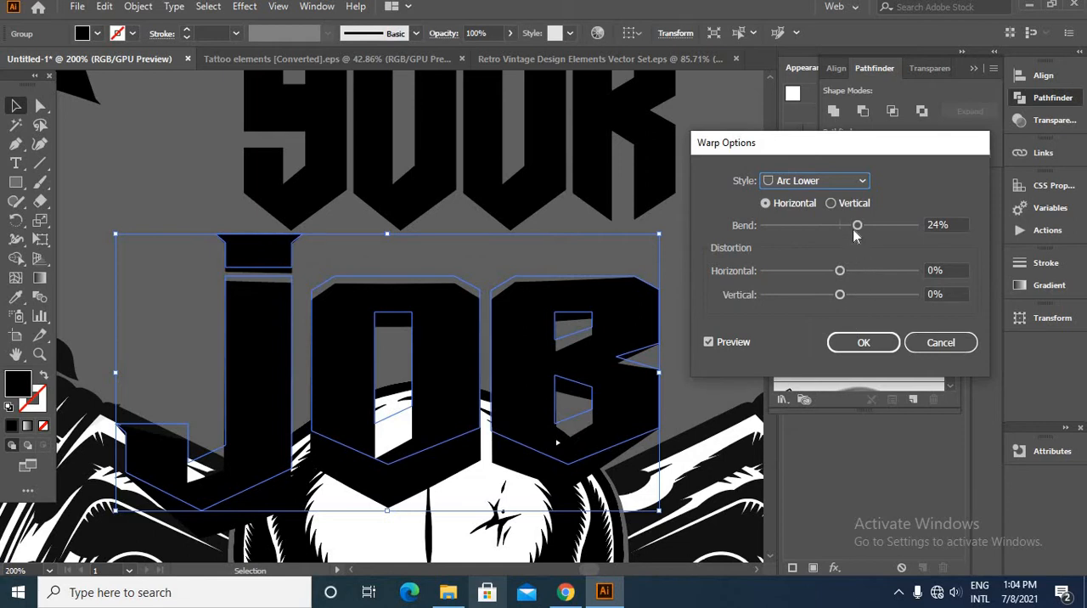
drag(842, 225, 797, 222)
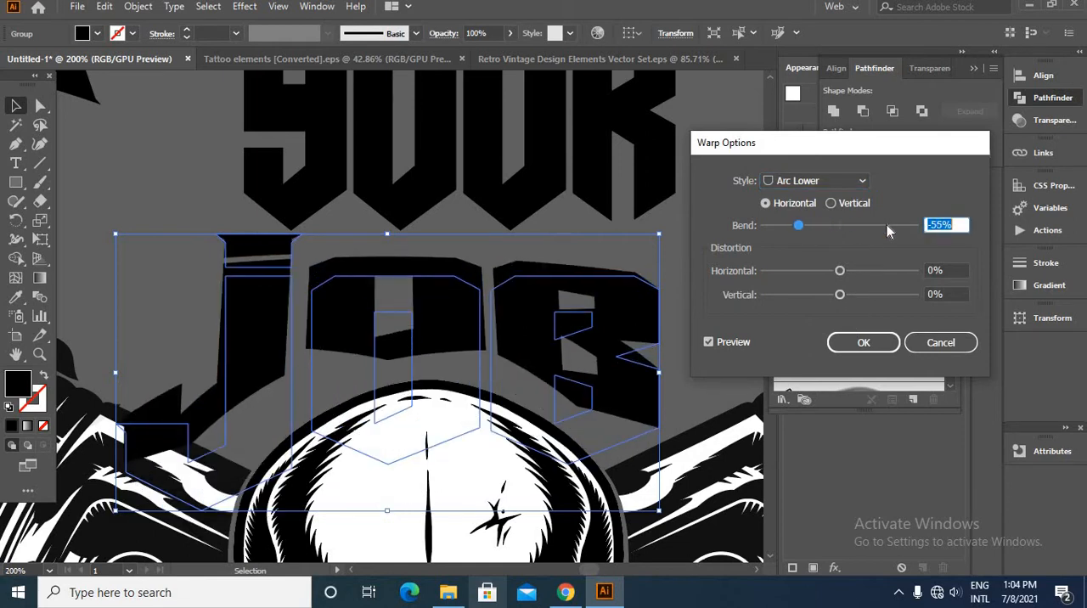
key(Return)
click(139, 6)
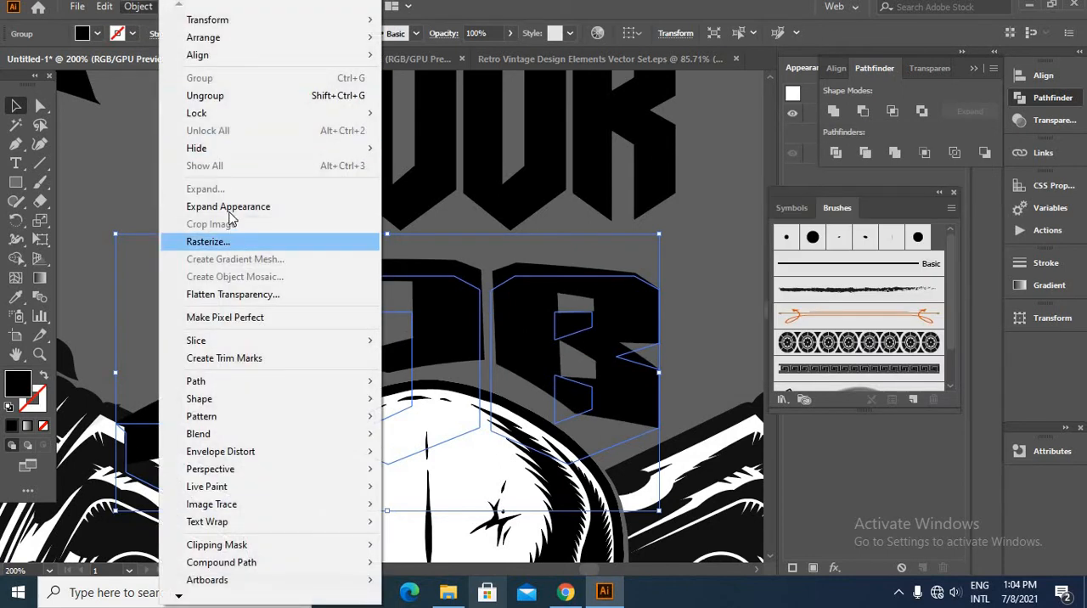
click(340, 207)
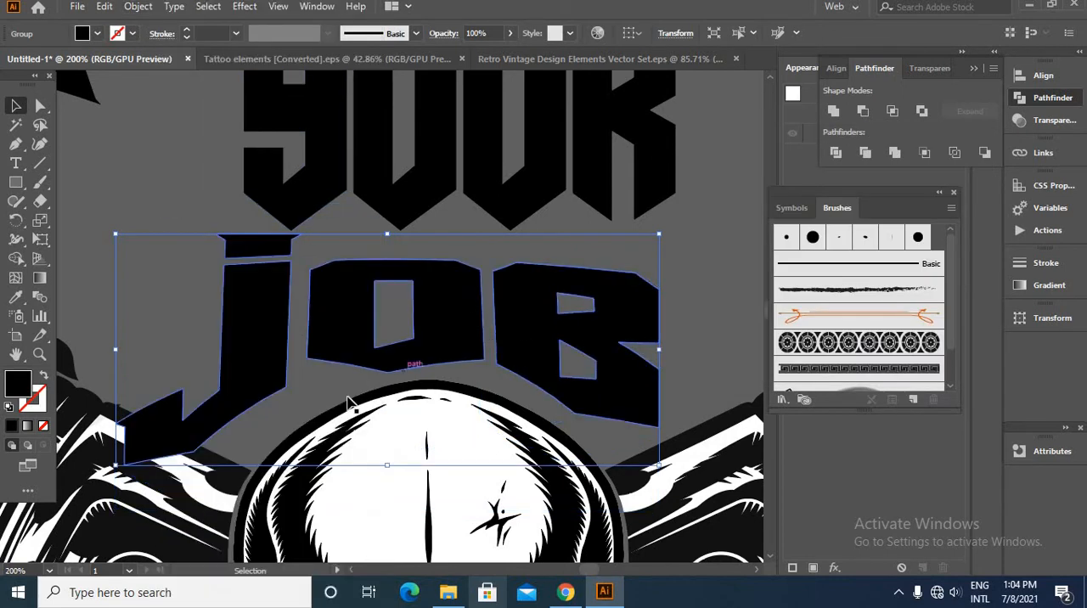
scroll(313, 281, down, 4)
click(244, 262)
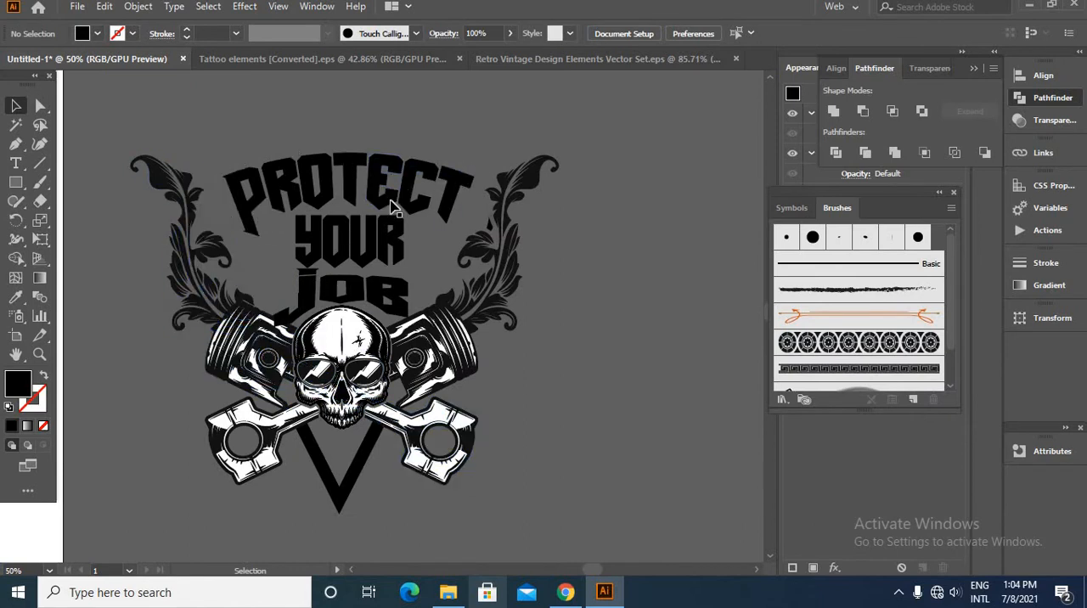
- Draw a closed black Pen shape over the lettering, spanning between the leaf stems from PROTECT's upper edge to the pistons and skull's forehead
click(16, 143)
scroll(305, 293, up, 2)
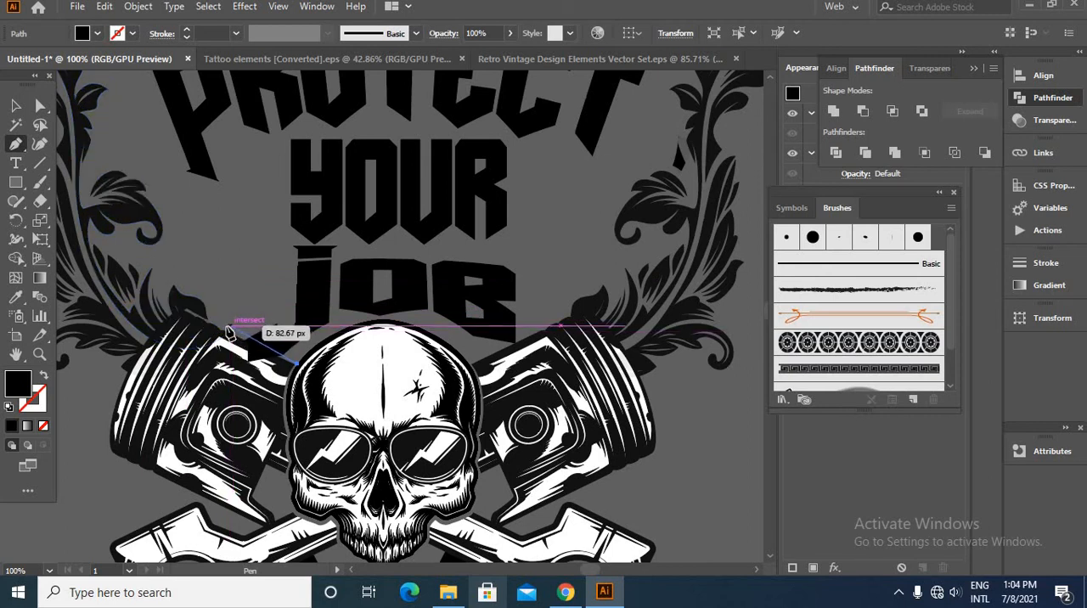
click(206, 327)
click(104, 274)
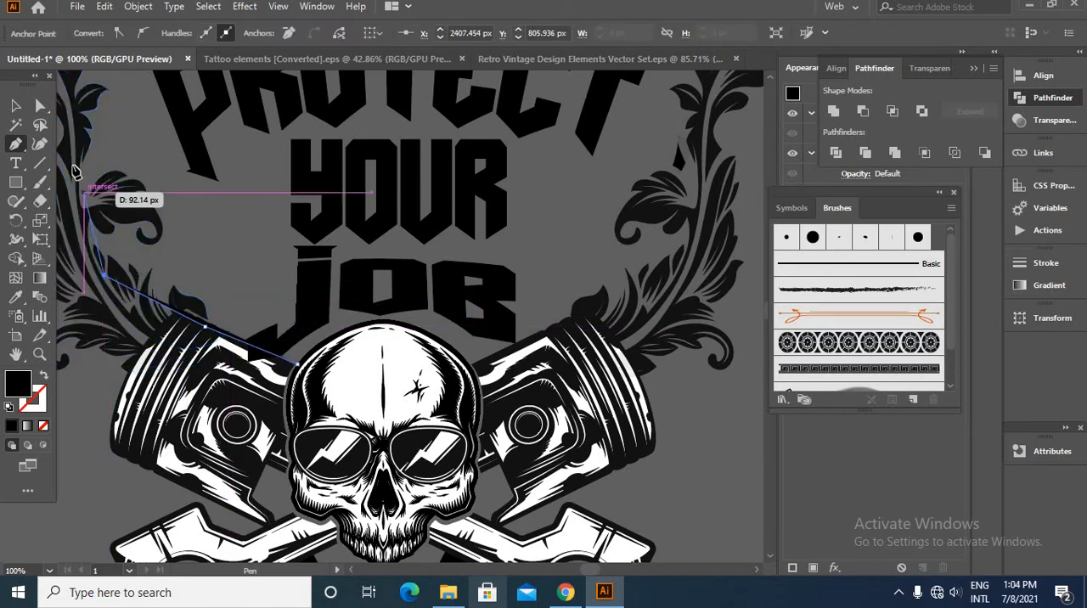
click(67, 158)
scroll(151, 310, up, 5)
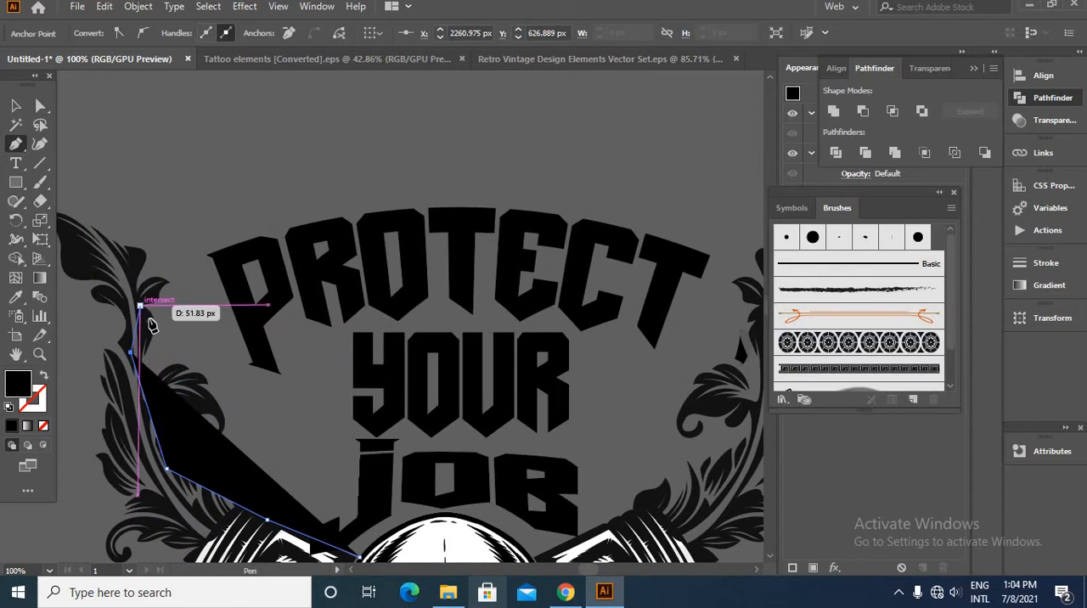
click(223, 261)
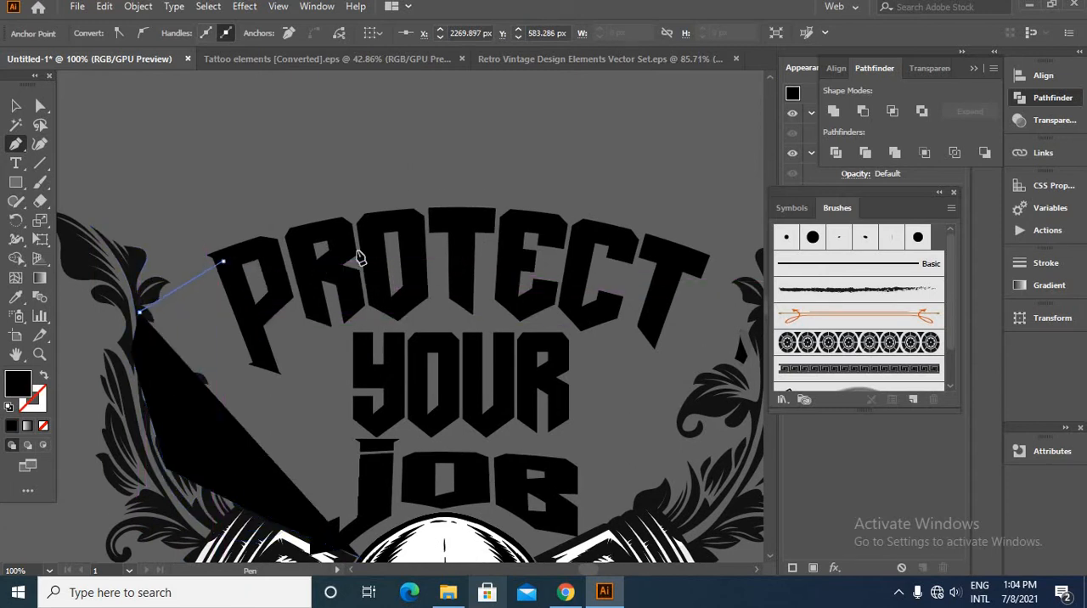
click(454, 219)
click(705, 274)
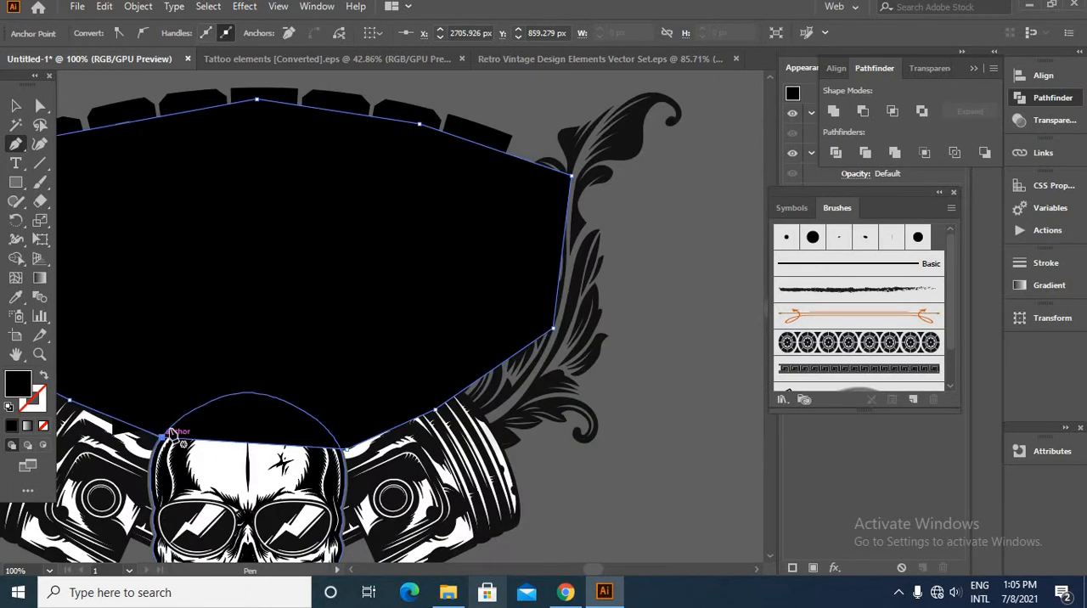
click(15, 106)
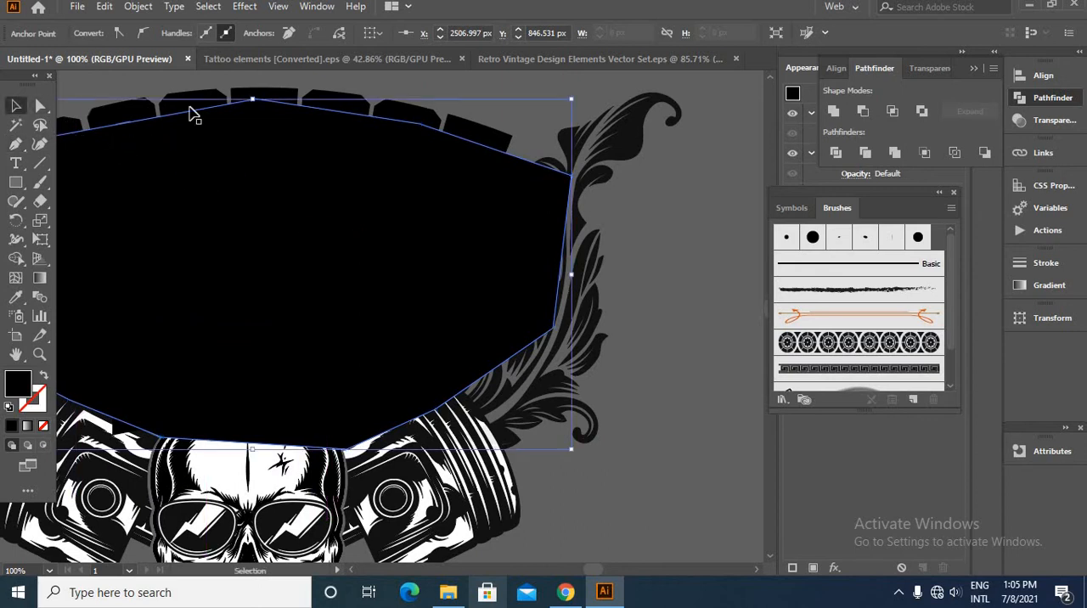
click(690, 302)
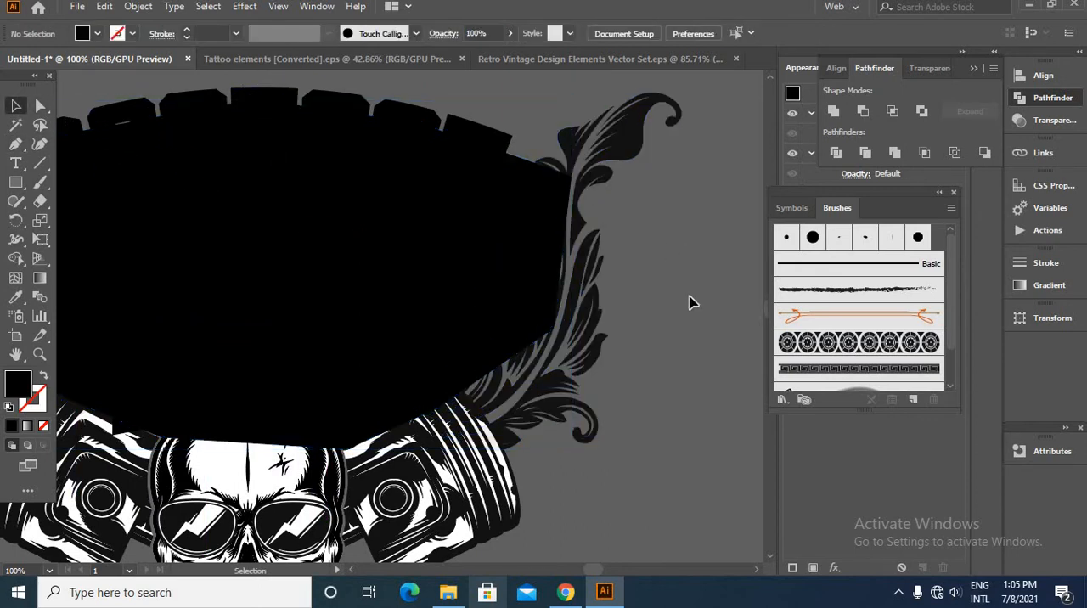
scroll(688, 339, down, 2)
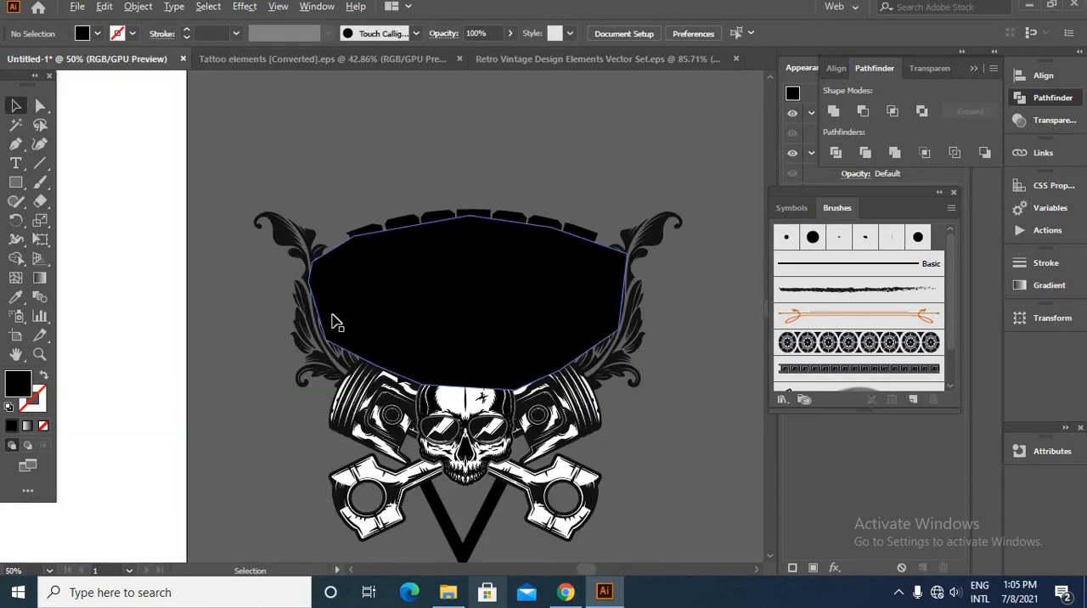
- Offset the paths of both leaf ornaments by 9 px with round joins and merge the result into solid outlines
scroll(333, 321, up, 2)
click(220, 170)
scroll(221, 170, down, 2)
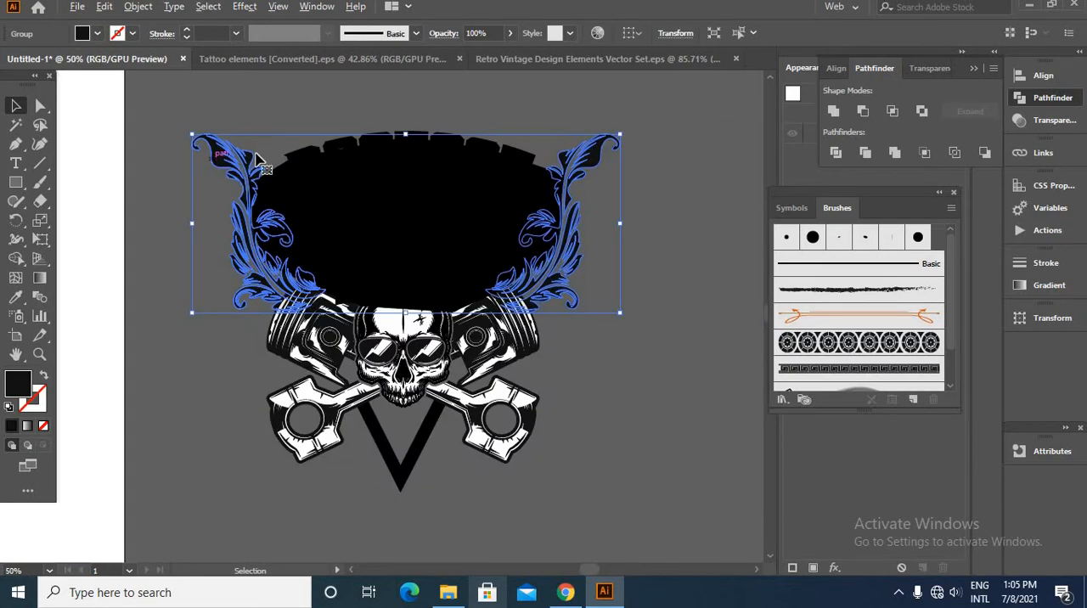
click(149, 10)
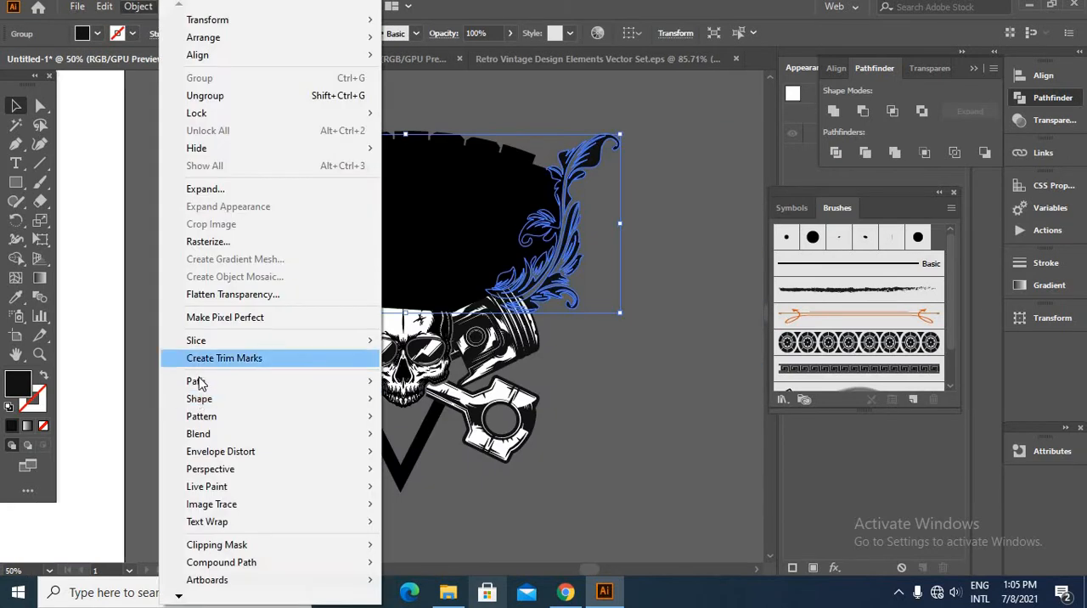
mouse_move(200, 381)
click(433, 438)
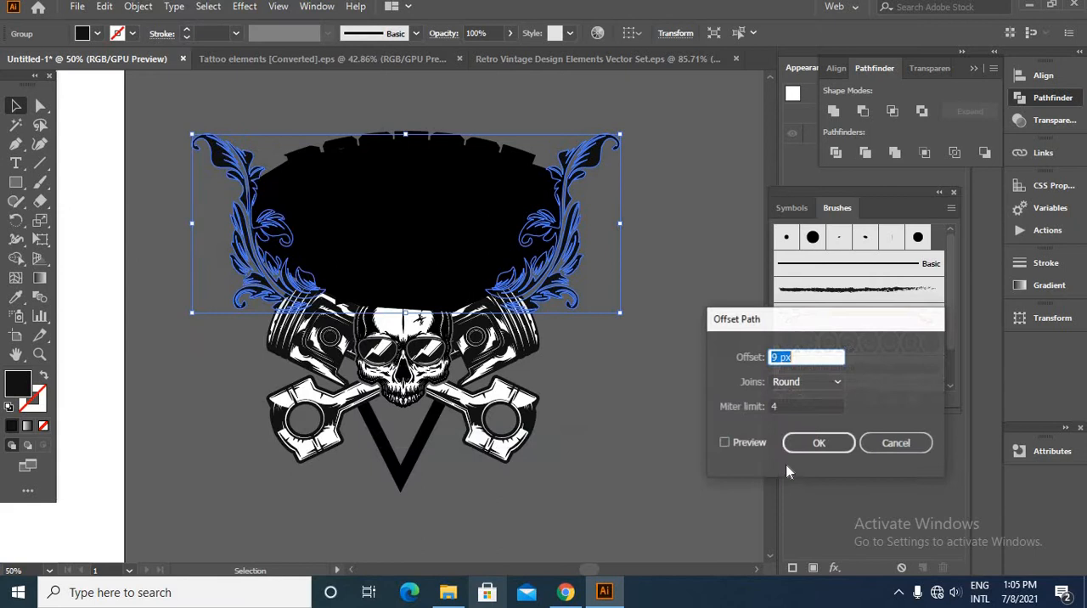
click(724, 444)
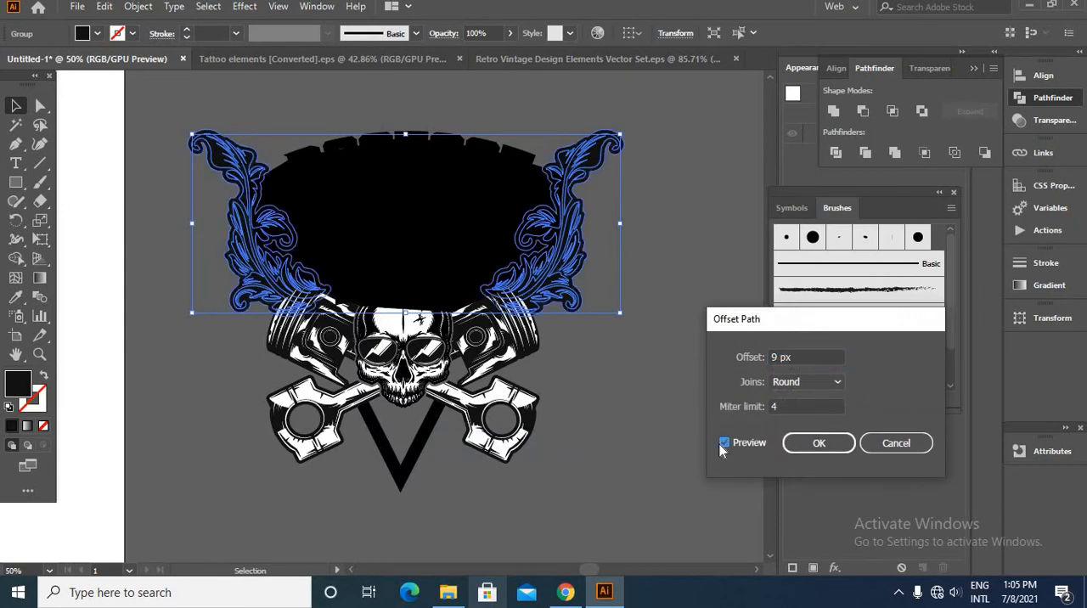
click(806, 444)
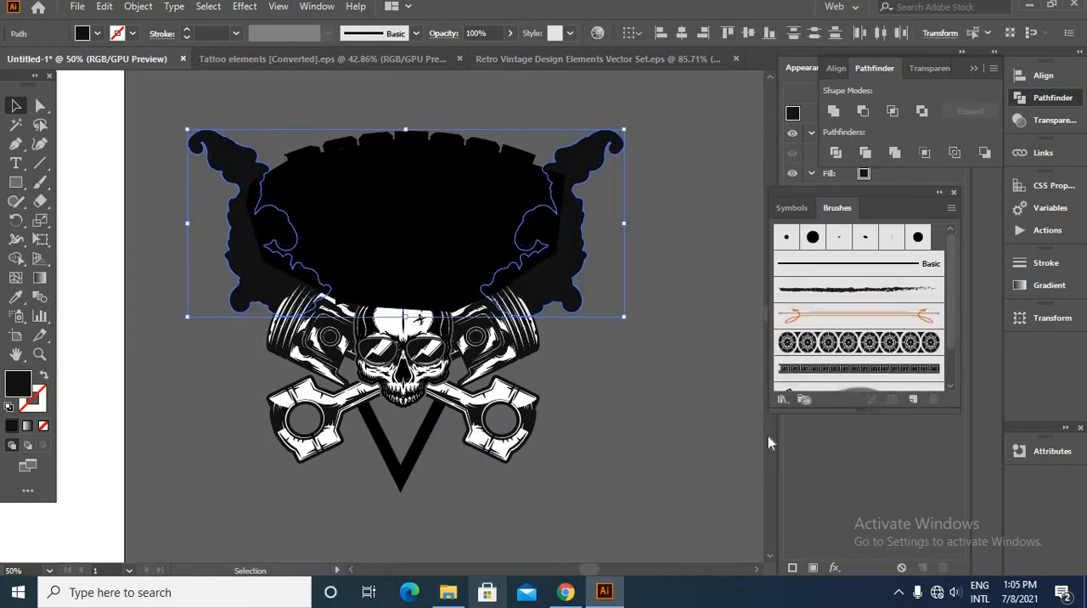
- Cut the leaf outlines and paste them in place into an unclipped opacity mask on the black panel, and return to the artwork
key(ctrl+z)
click(748, 429)
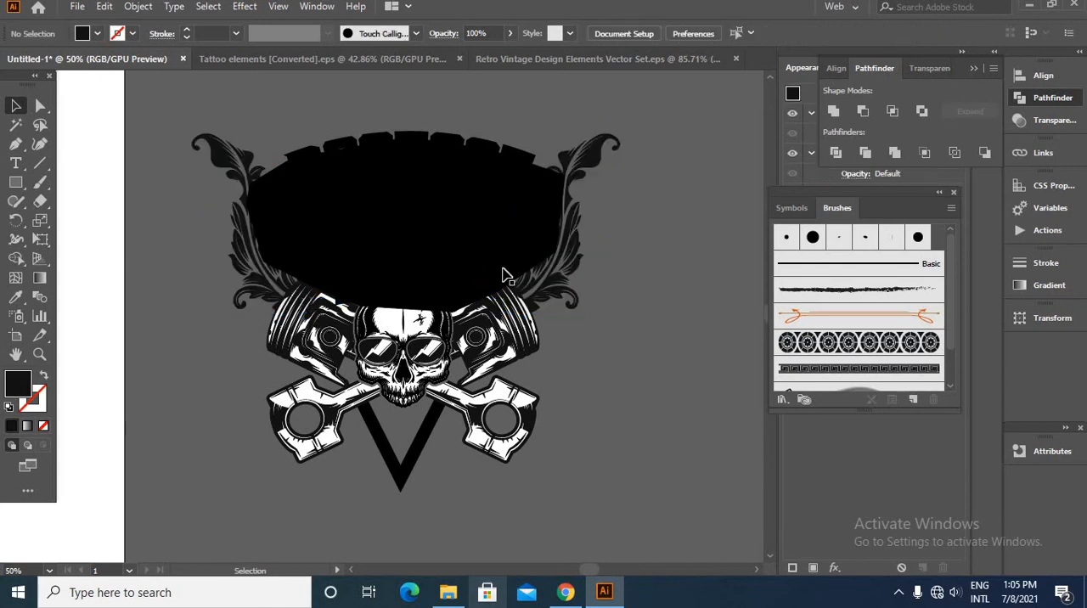
click(506, 276)
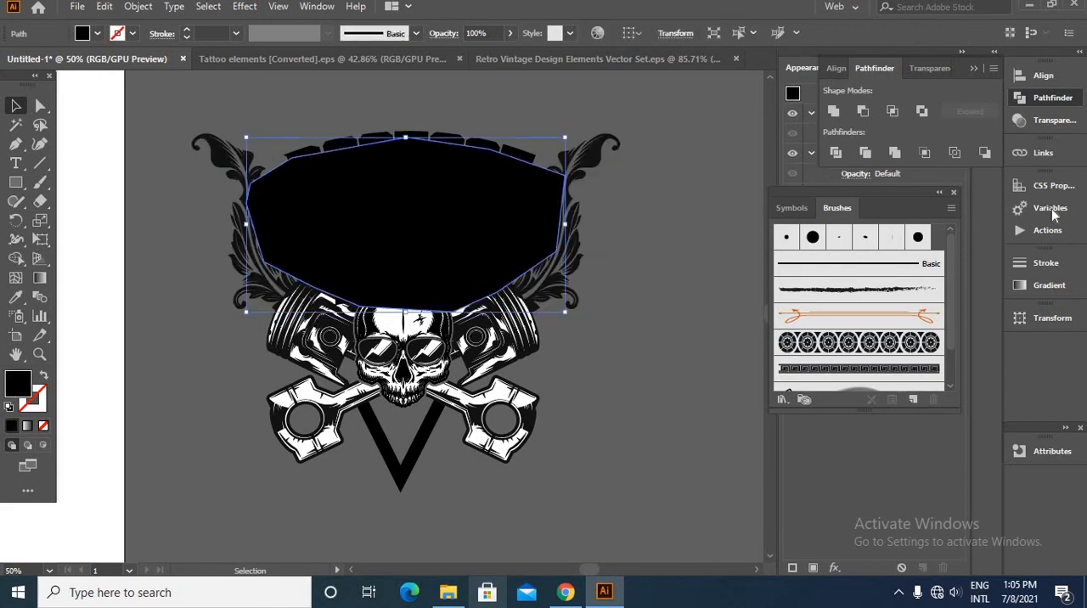
click(1047, 120)
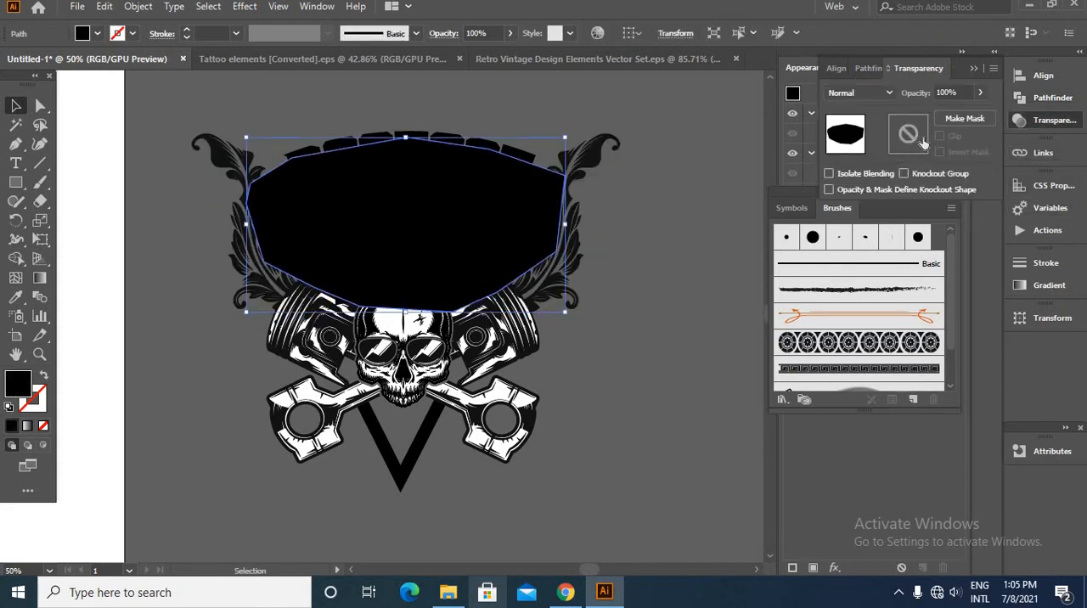
double_click(924, 141)
click(941, 138)
key(ctrl+f)
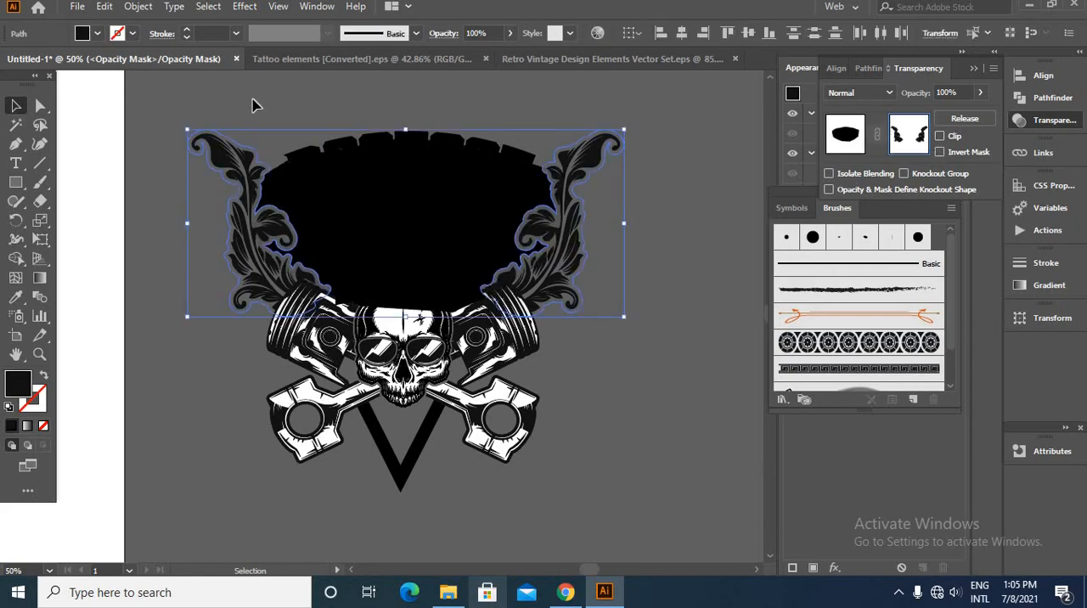
click(627, 319)
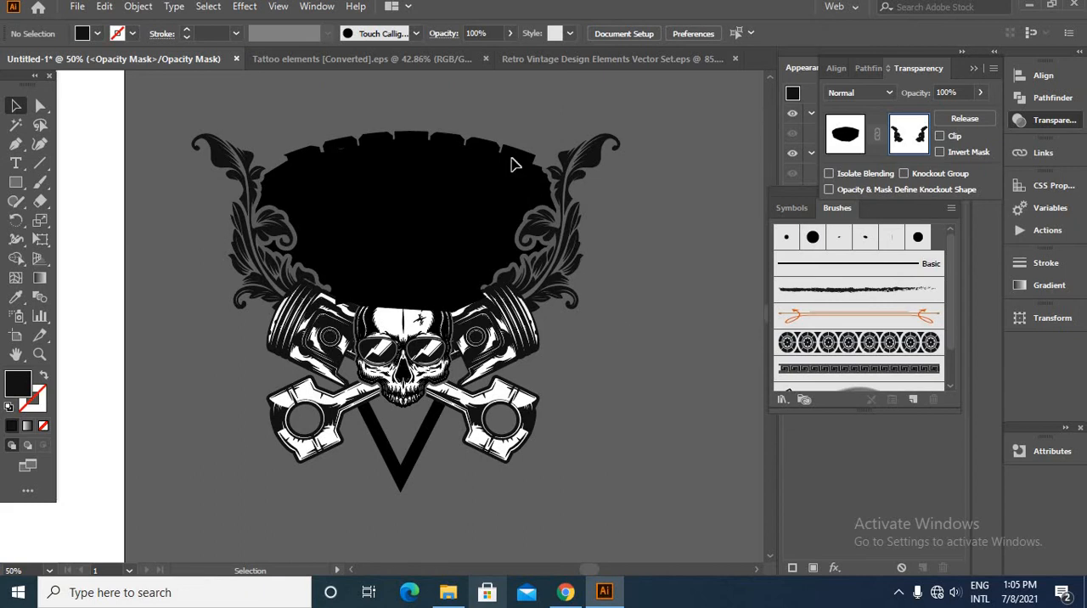
click(845, 142)
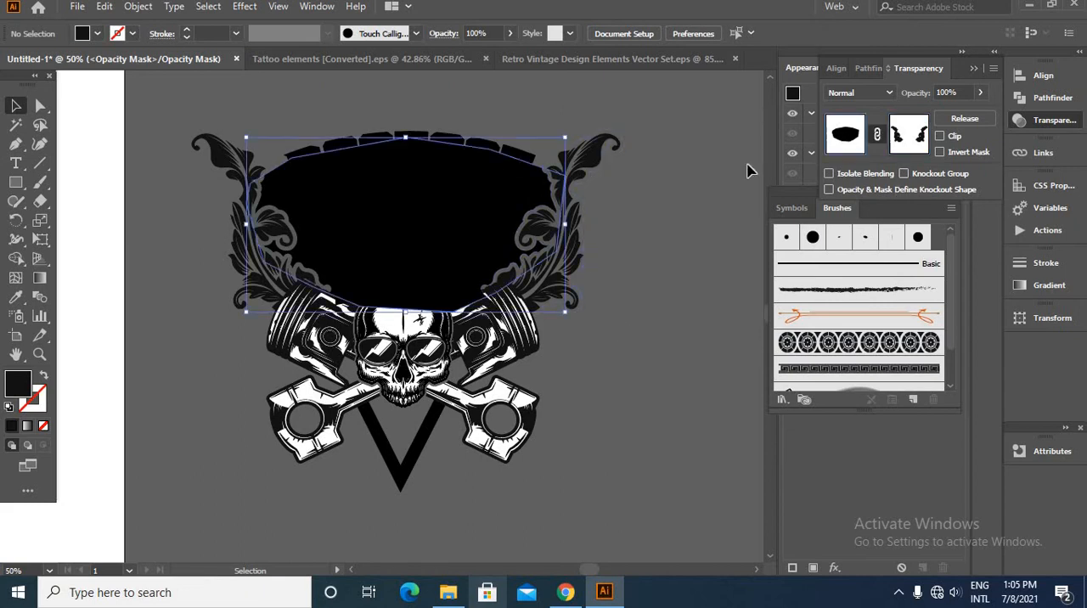
click(745, 170)
- Send the masked black panel to the back, behind the lettering, skull and pistons
click(419, 145)
scroll(425, 174, up, 1)
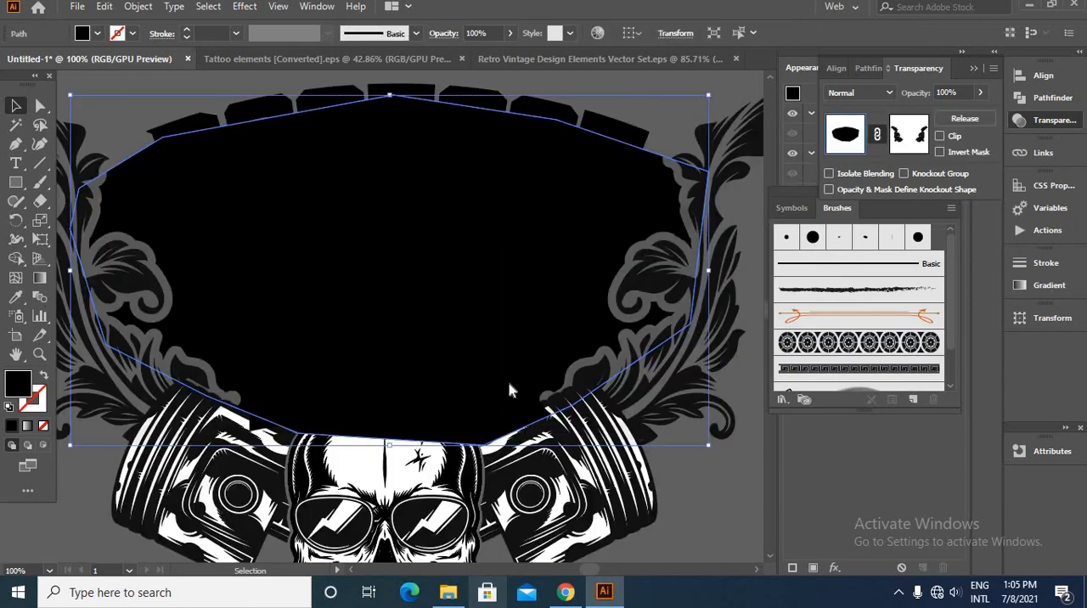
right_click(509, 384)
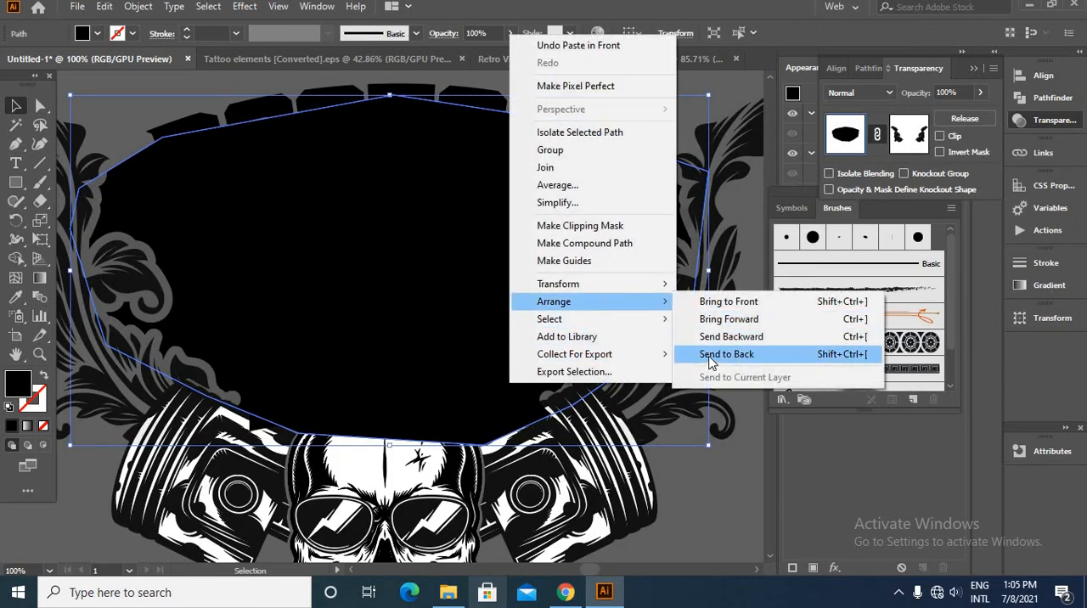
click(708, 357)
click(746, 476)
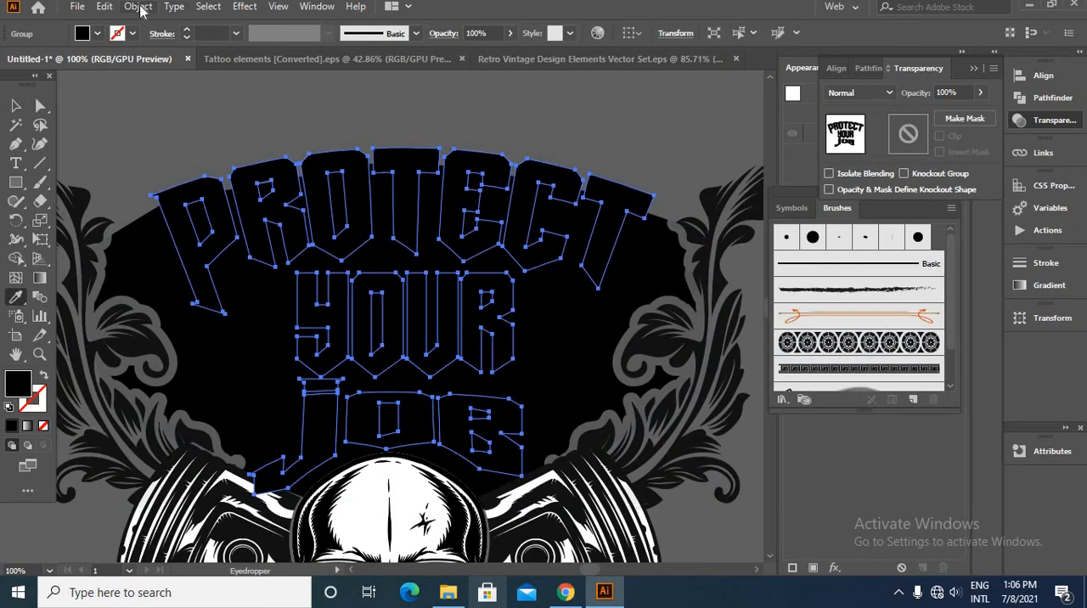
- Offset the paths of the PROTECT YOUR JOB lettering by 10 px with round joins
click(138, 6)
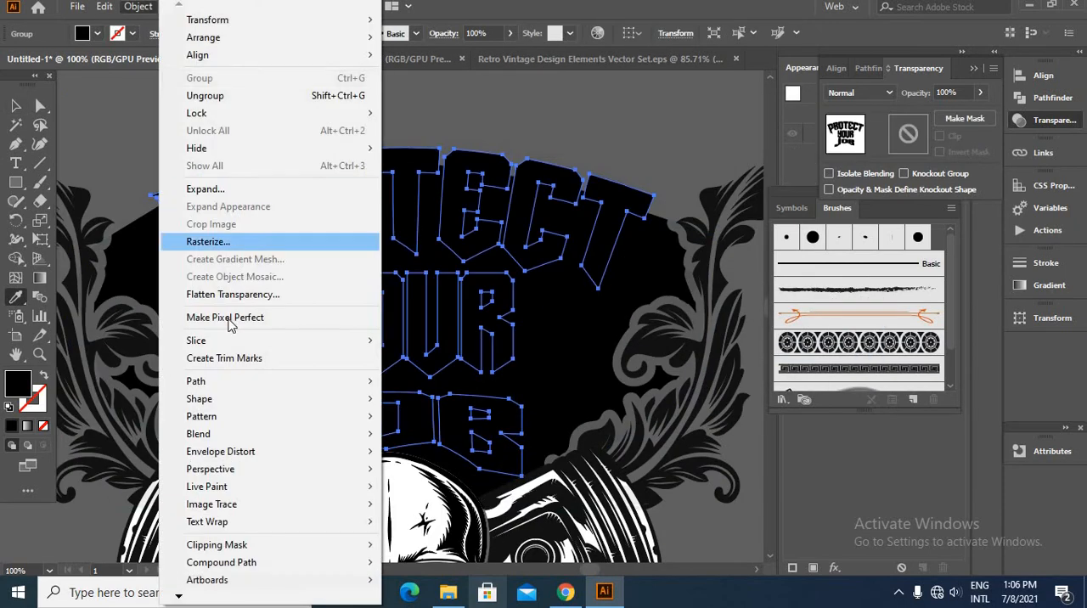
mouse_move(369, 384)
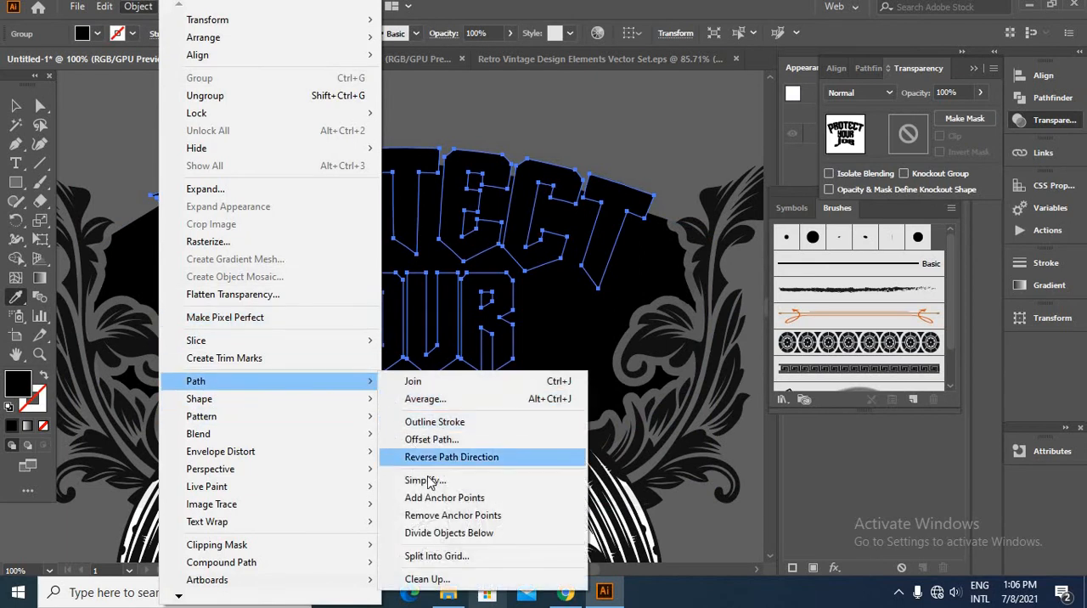
click(434, 440)
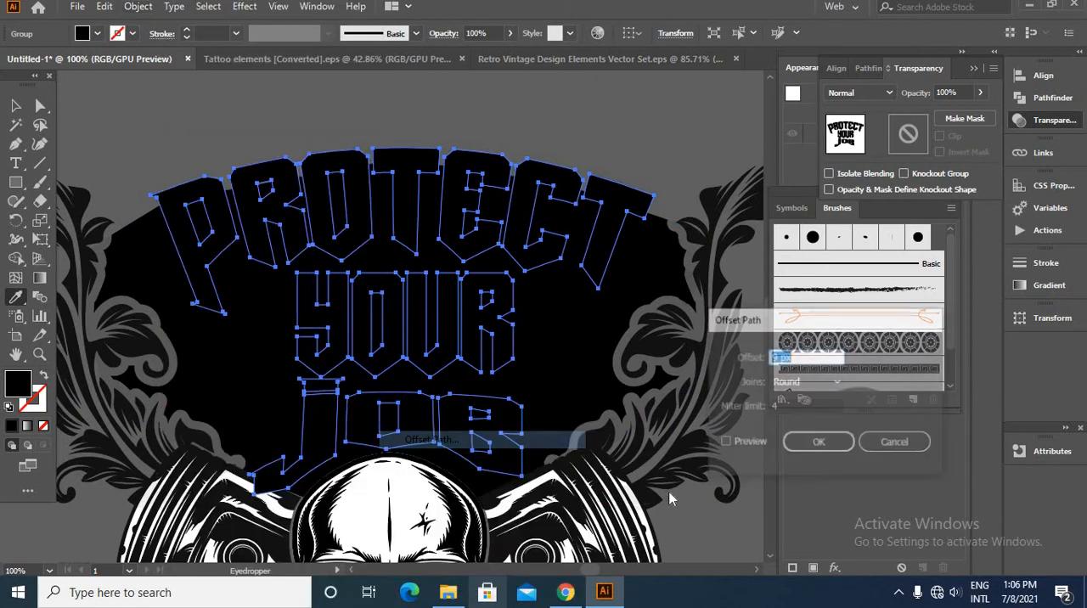
click(727, 442)
click(806, 381)
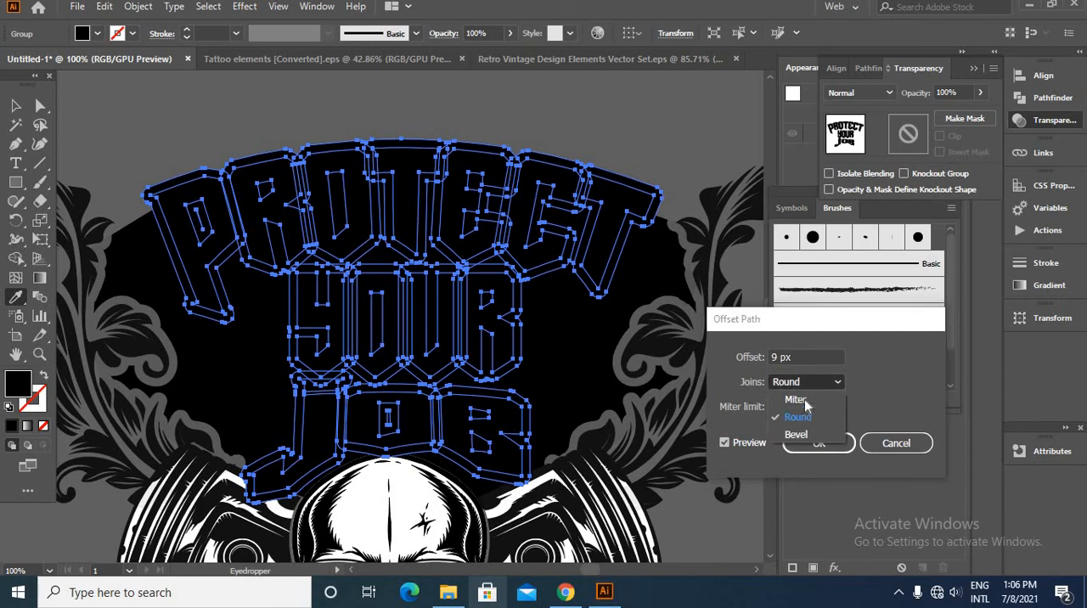
click(804, 406)
click(805, 381)
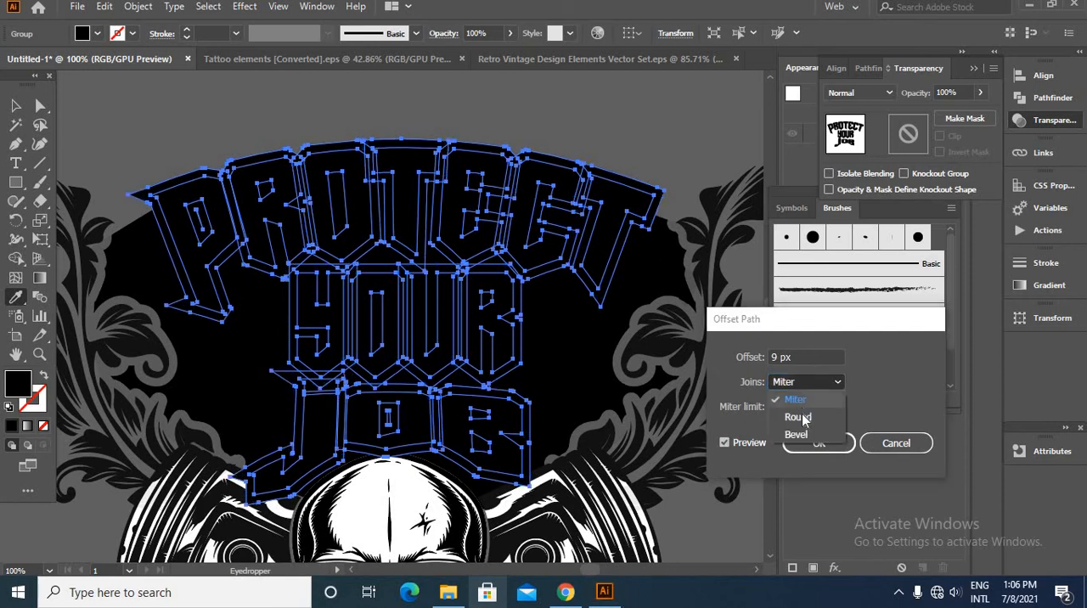
click(804, 411)
click(782, 358)
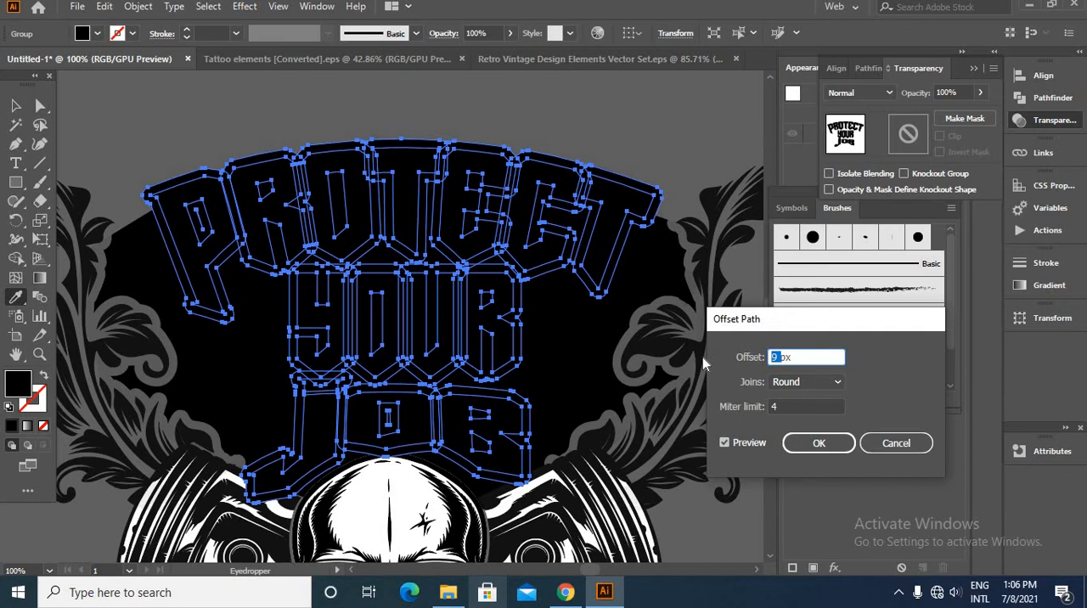
key(Up)
key(Up)
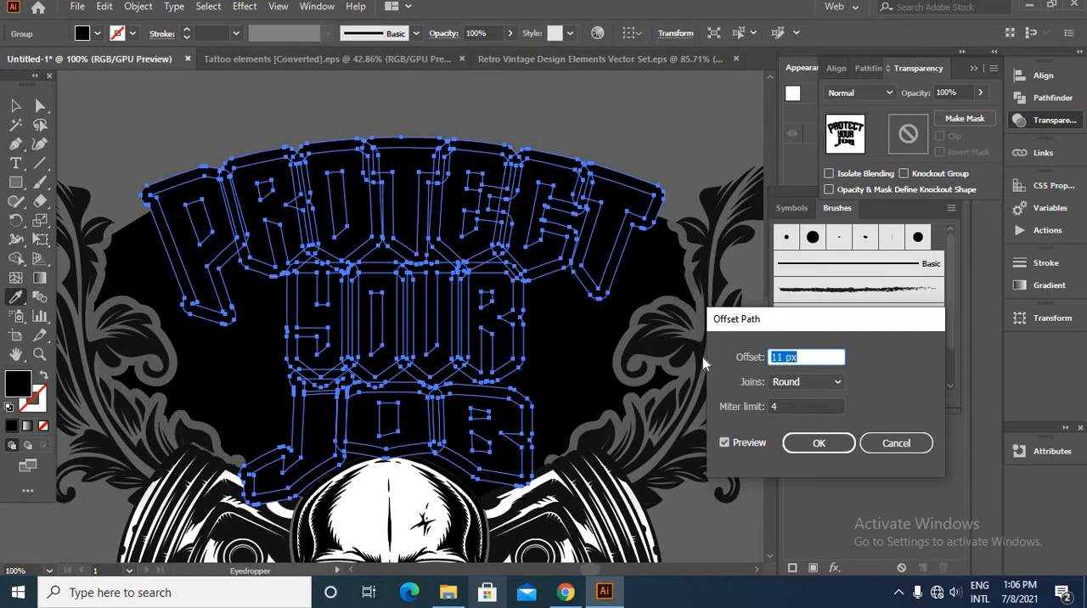
key(Down)
click(811, 447)
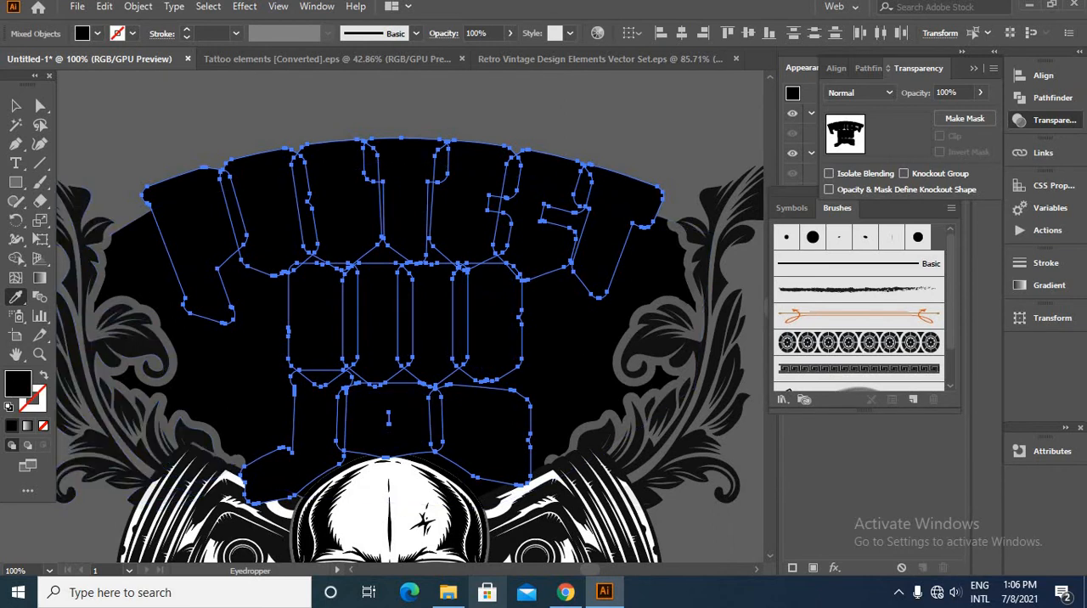
- Fill the lettering's offset outline with white sampled from the skull and send it behind the letters and skull
click(361, 510)
click(16, 106)
right_click(92, 137)
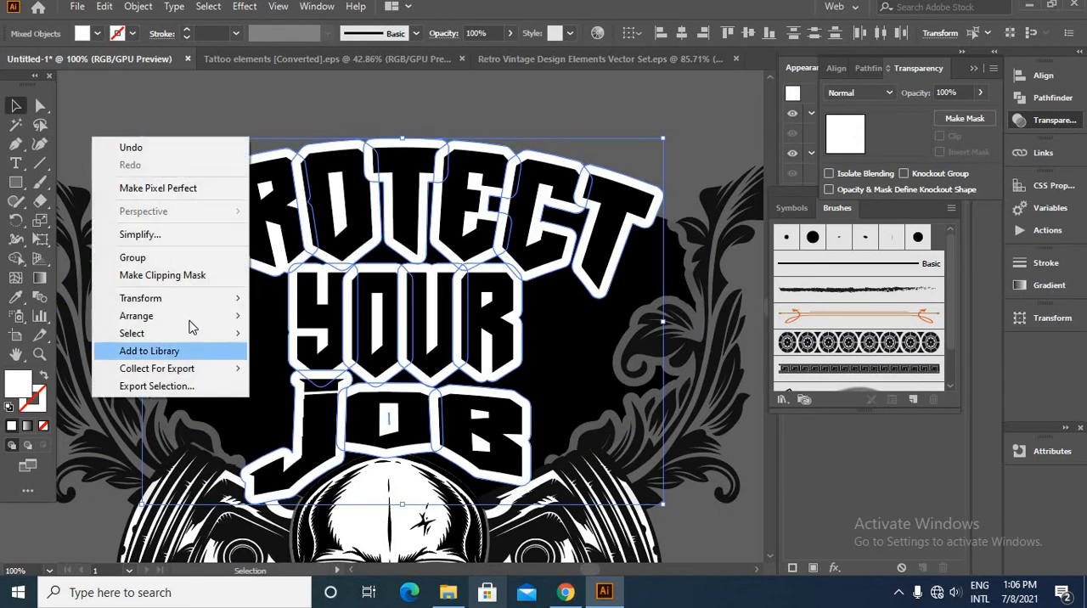
mouse_move(190, 320)
click(328, 370)
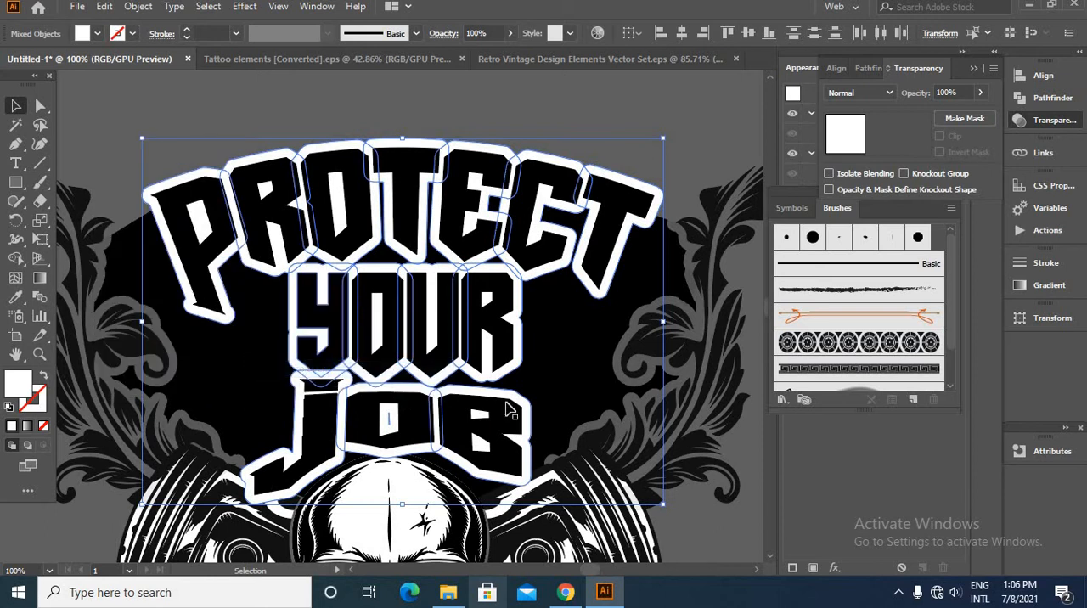
click(743, 455)
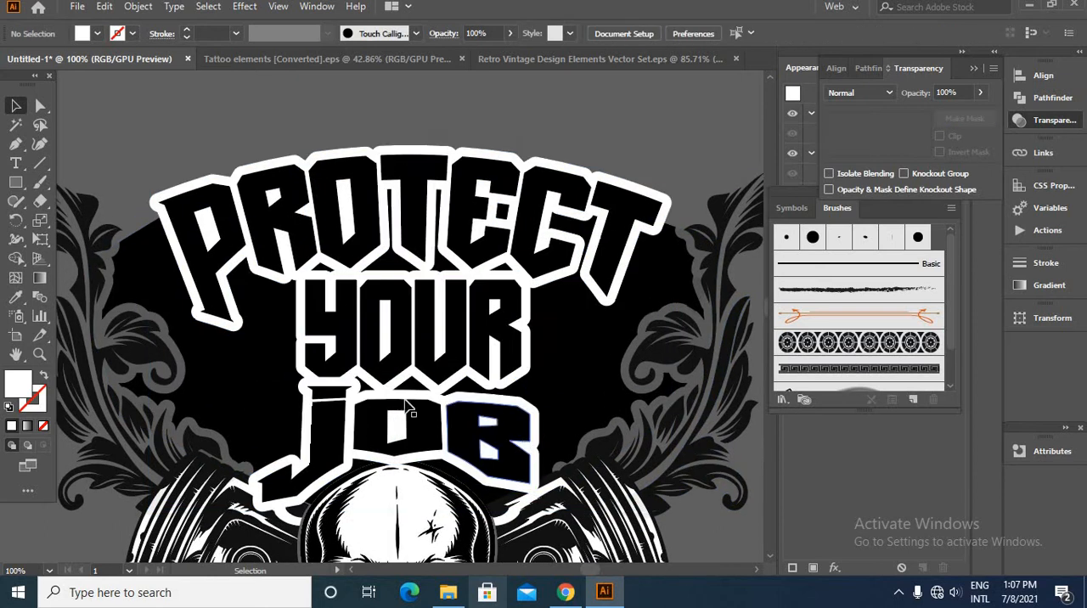
- Draw a closed white five-point Pen shape over the lettering, from the outer letters of PROTECT down to both sides of the skull's forehead
click(16, 144)
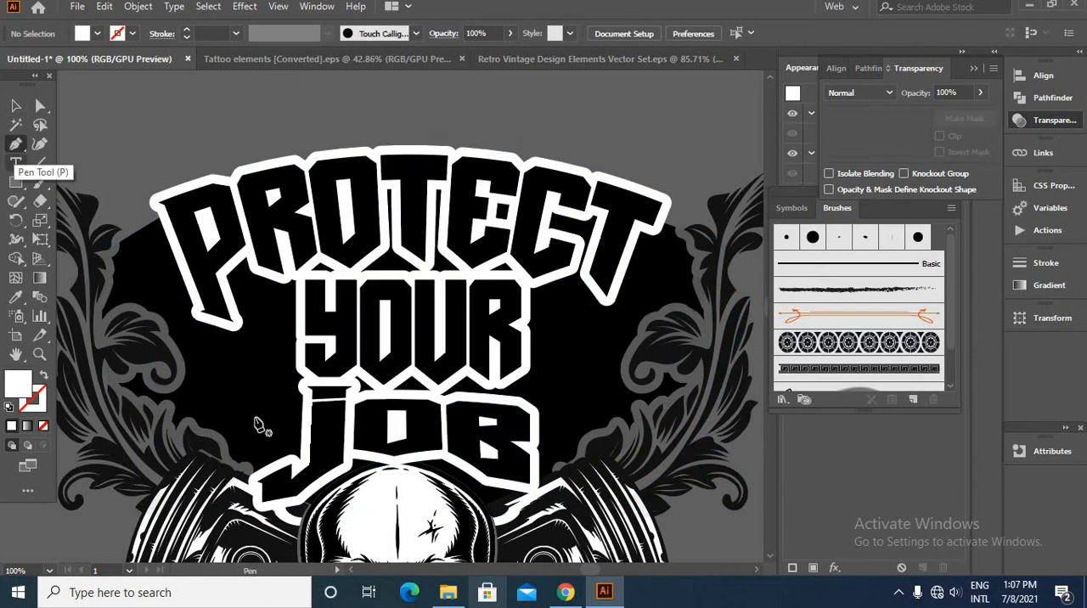
click(323, 501)
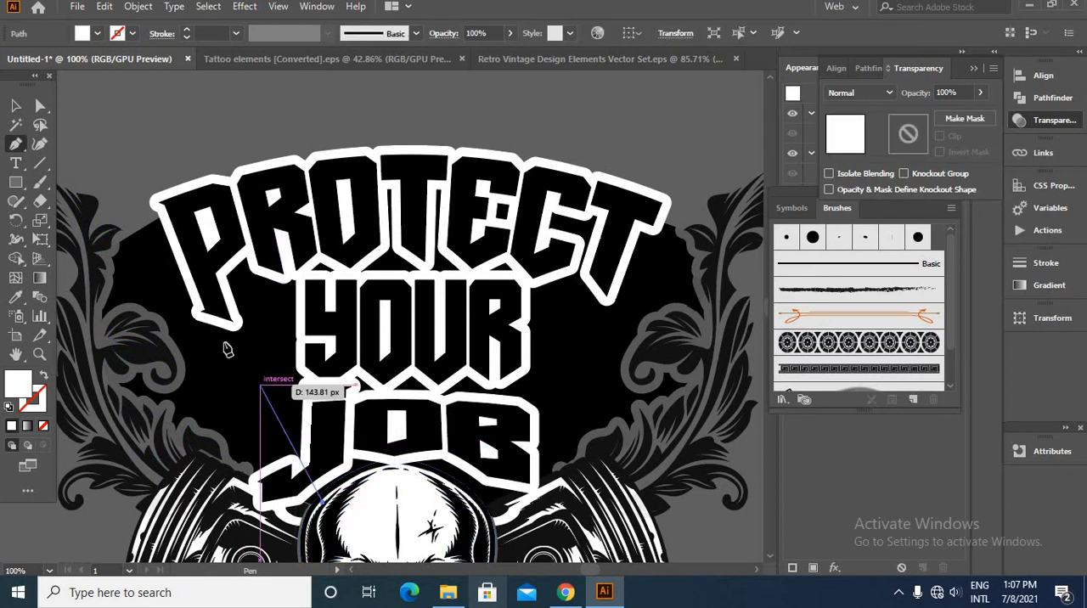
click(195, 272)
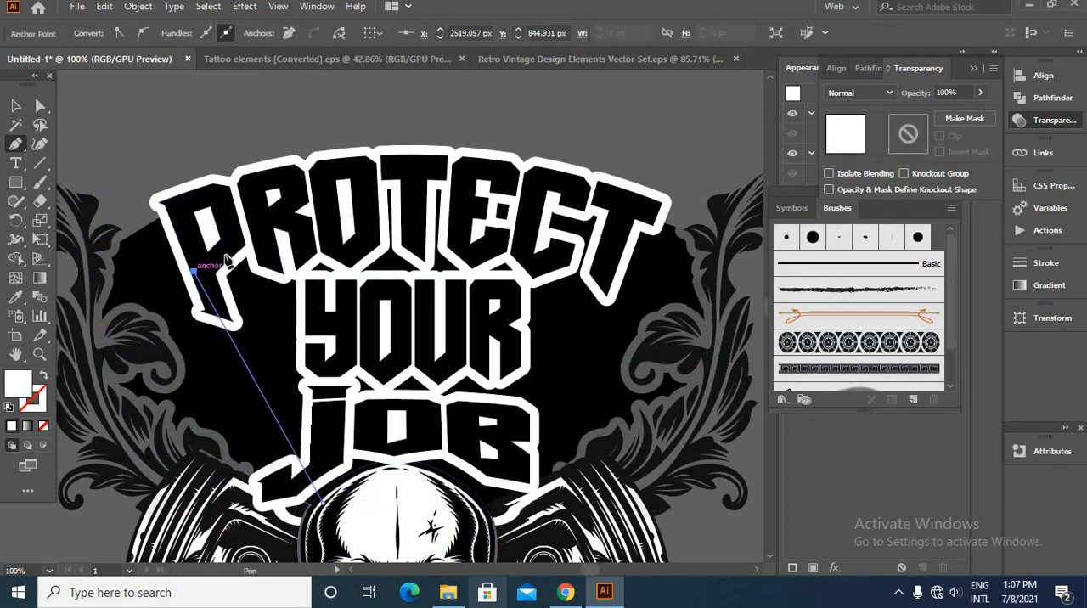
click(371, 223)
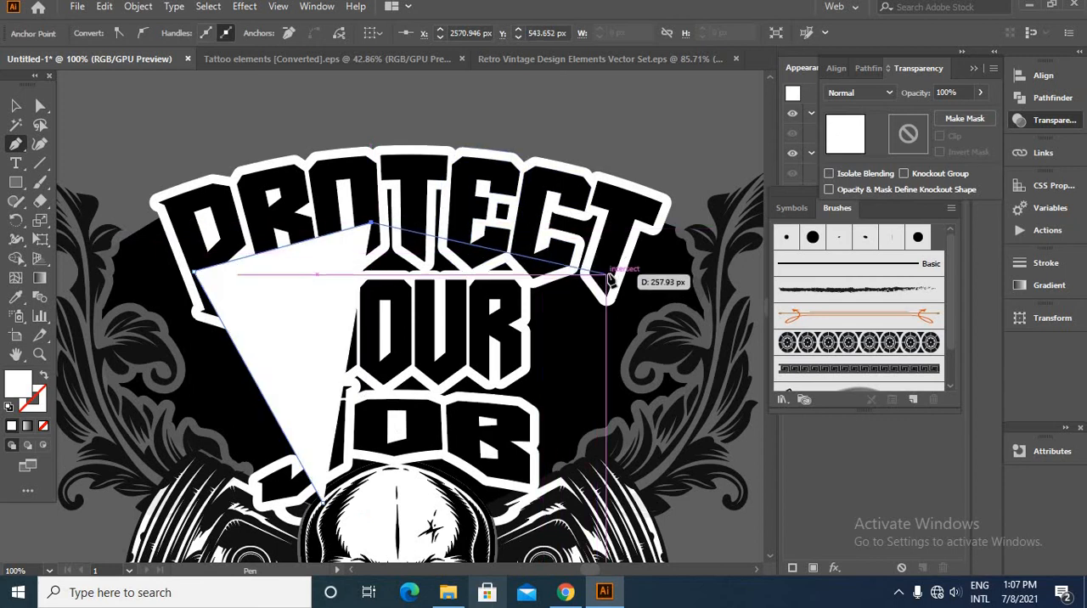
click(608, 276)
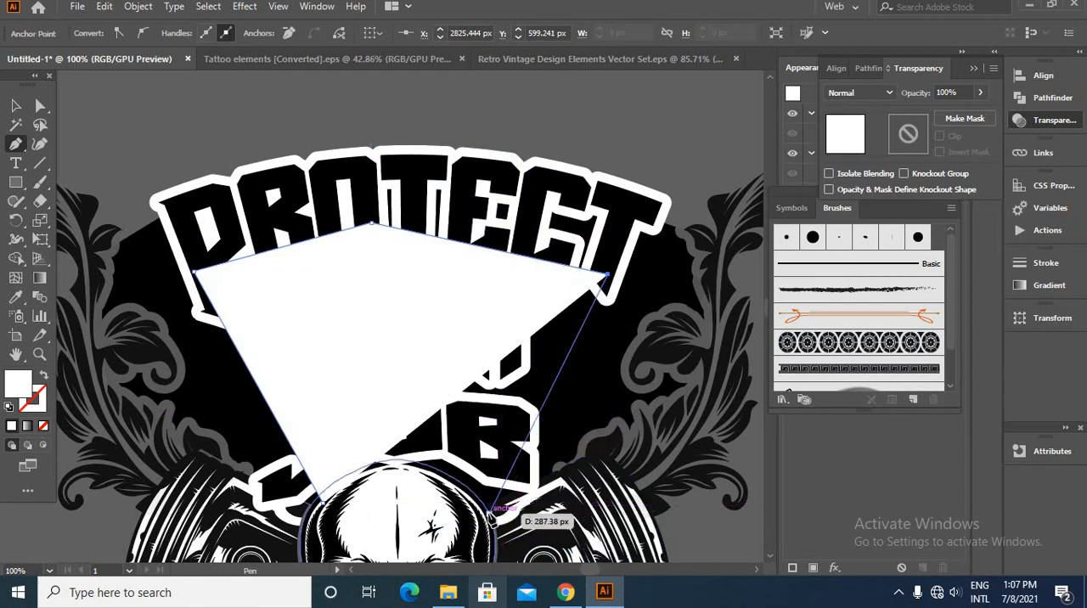
click(485, 512)
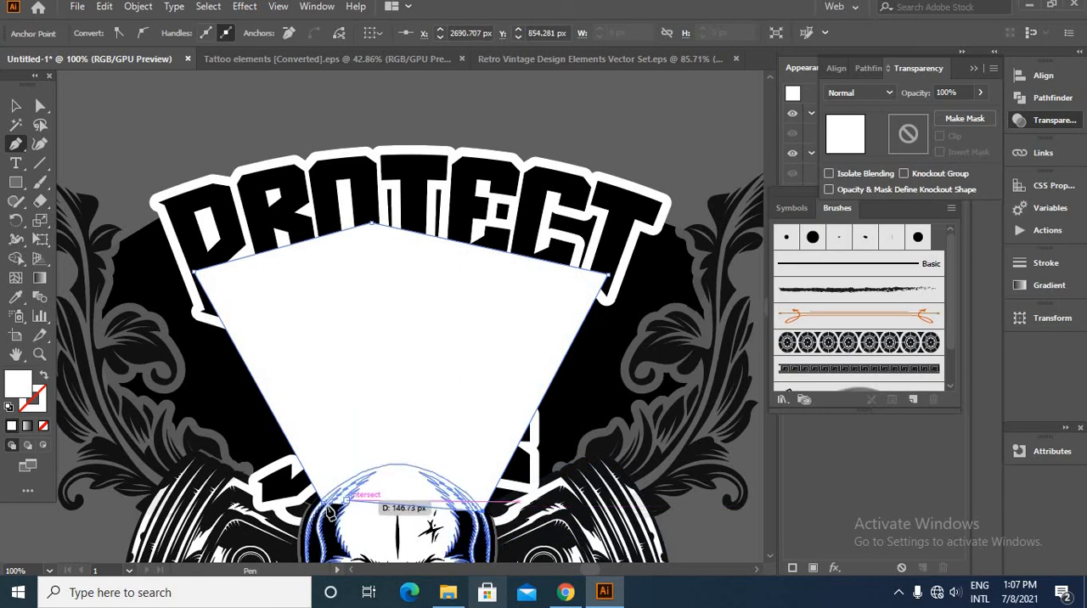
click(321, 501)
- Arrange the white Pen shape behind the lettering and skull but in front of the black panel
click(15, 105)
click(299, 359)
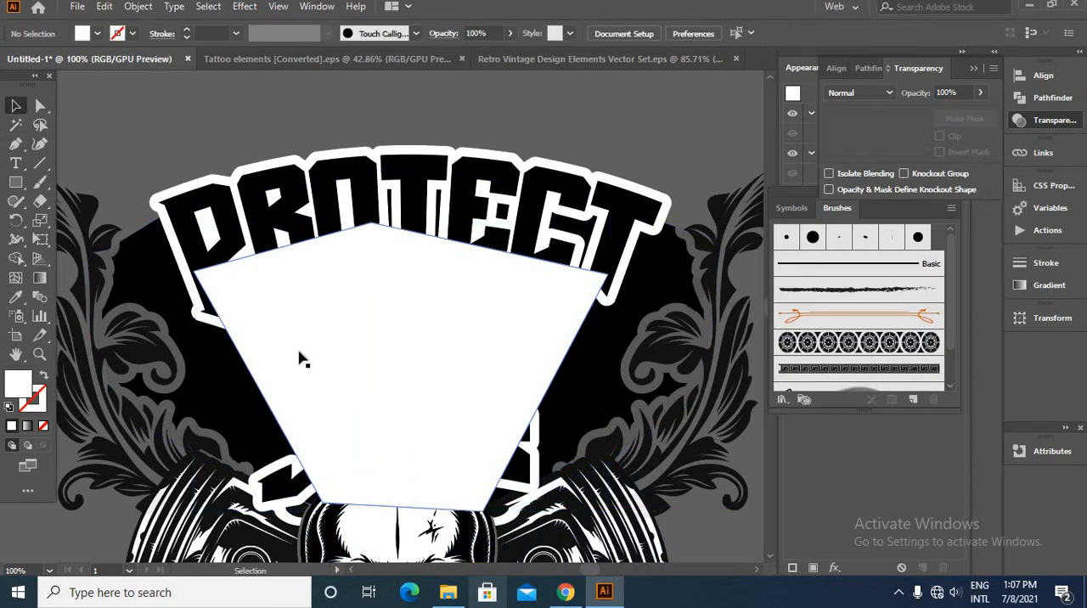
key(Delete)
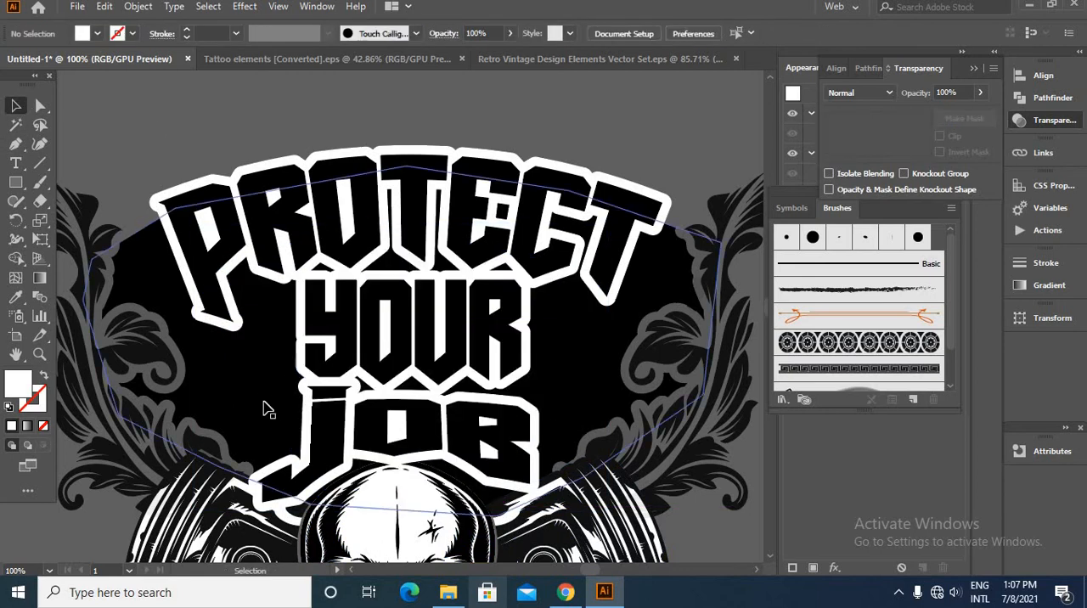
click(269, 412)
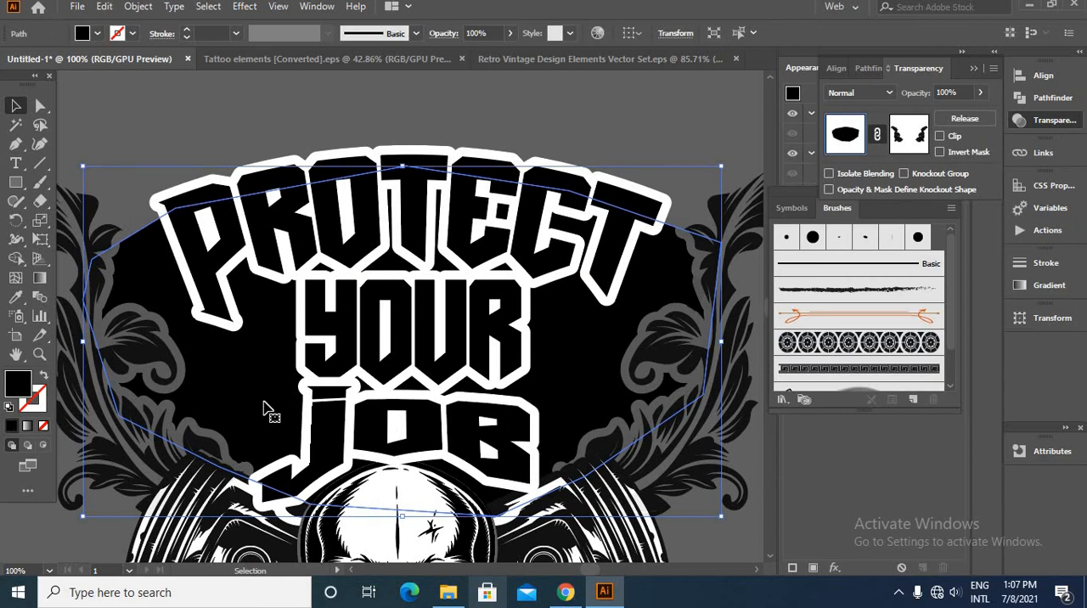
key(a)
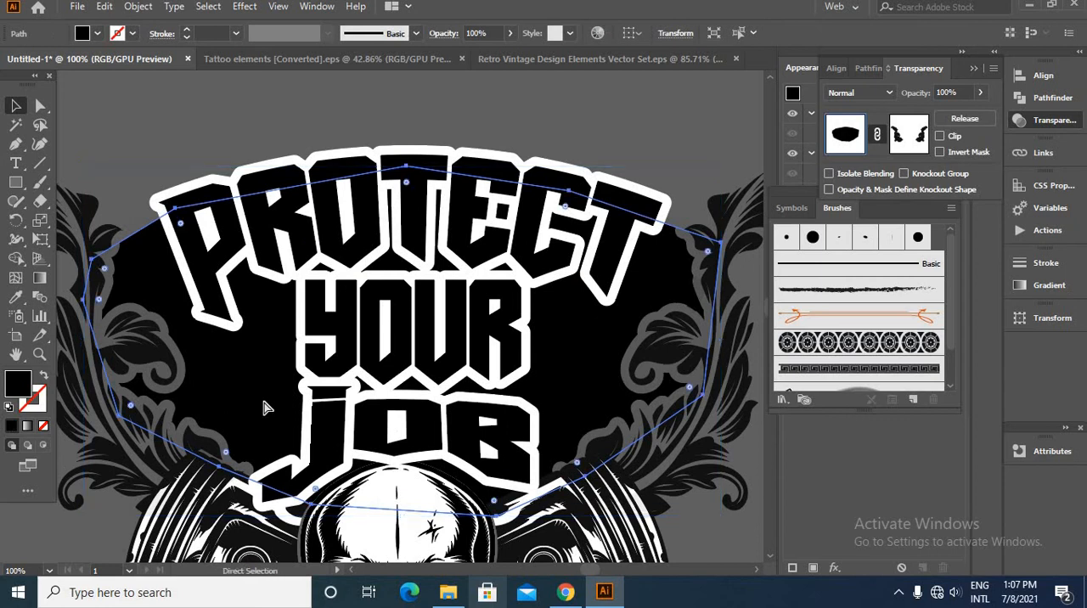
key(ctrl+z)
click(105, 136)
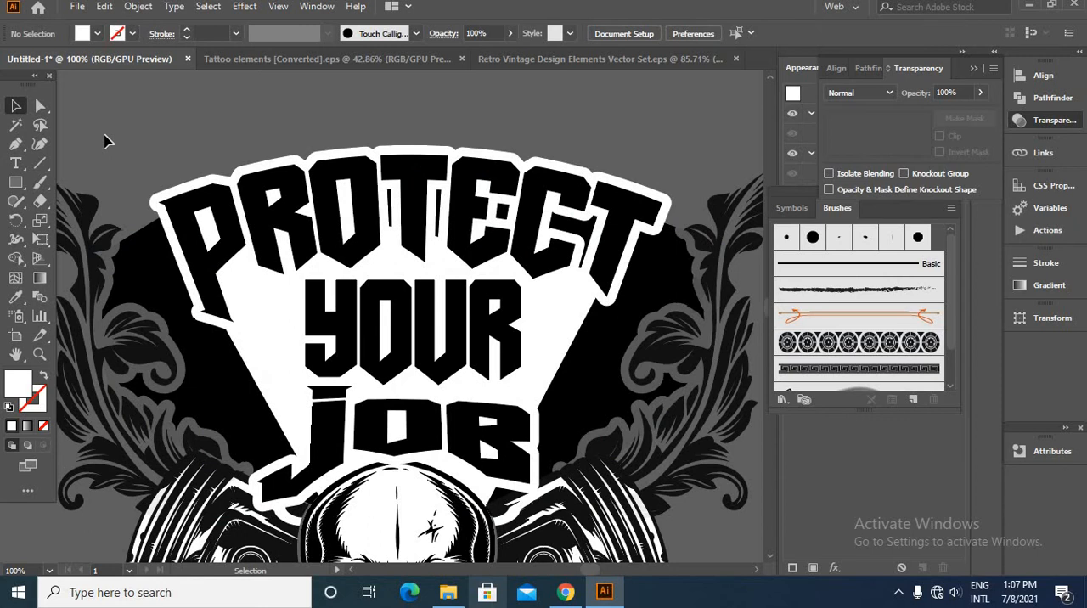
scroll(304, 151, down, 3)
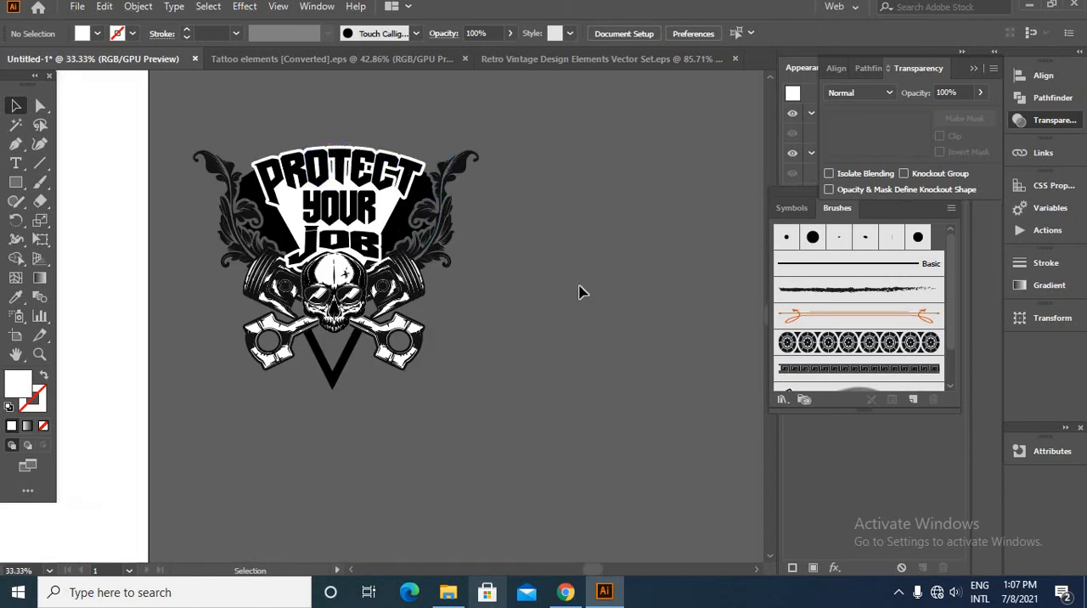
scroll(416, 179, up, 3)
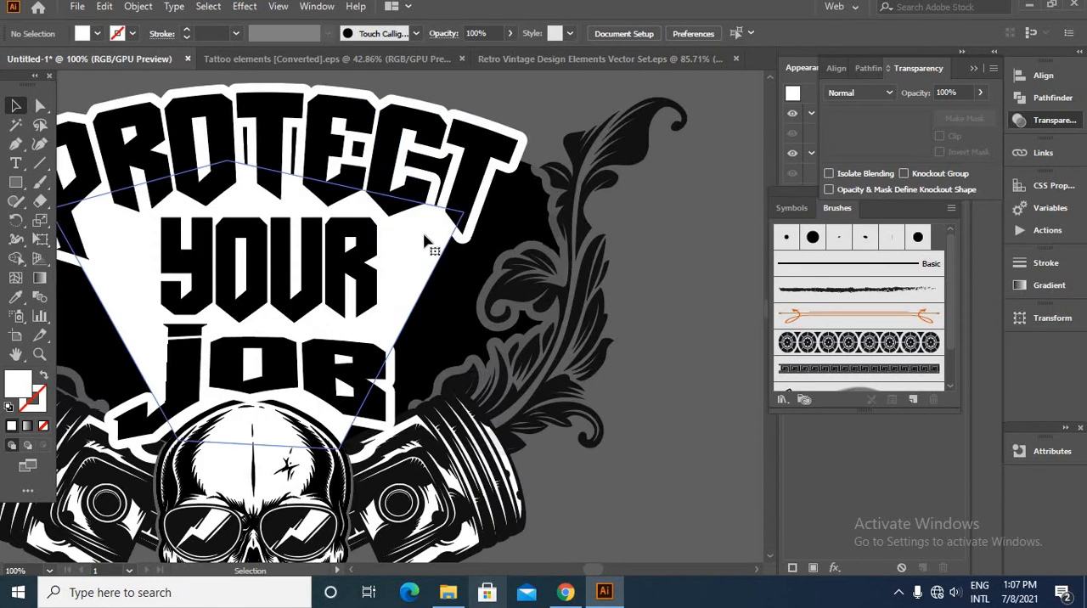
click(433, 248)
click(40, 105)
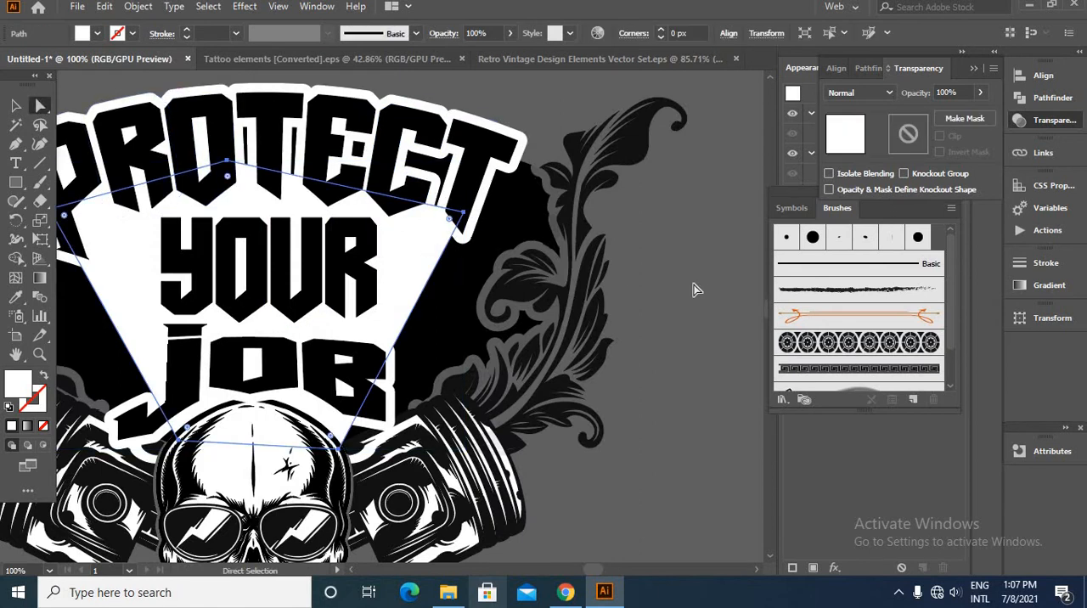
click(556, 251)
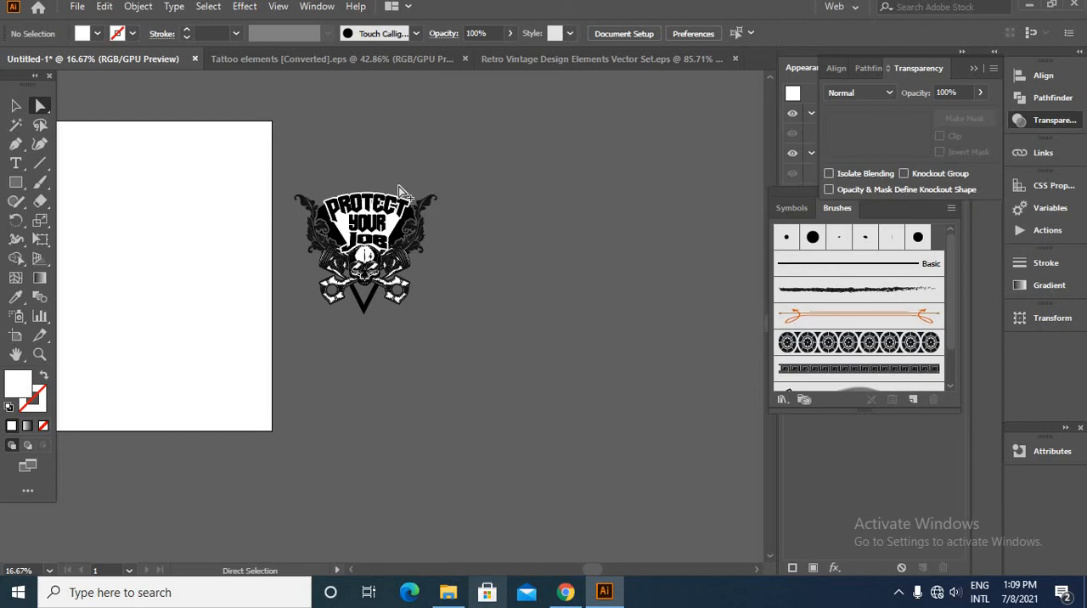
scroll(398, 191, up, 3)
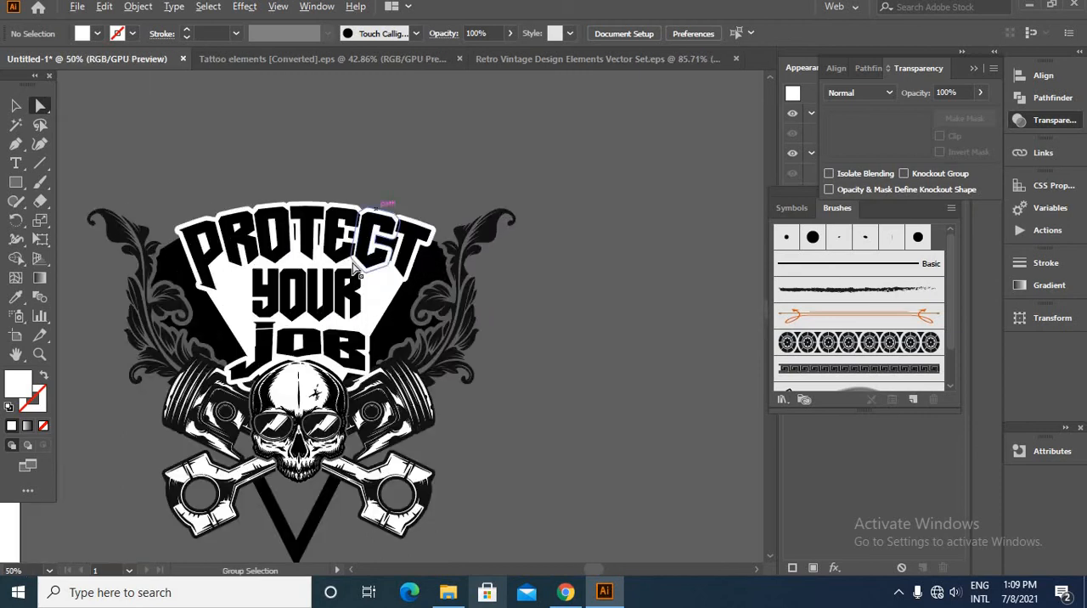
drag(486, 295, 649, 335)
- Place the brown scroll ornament above the first letters of PROTECT and fill it with black sampled from the panel
scroll(508, 294, down, 4)
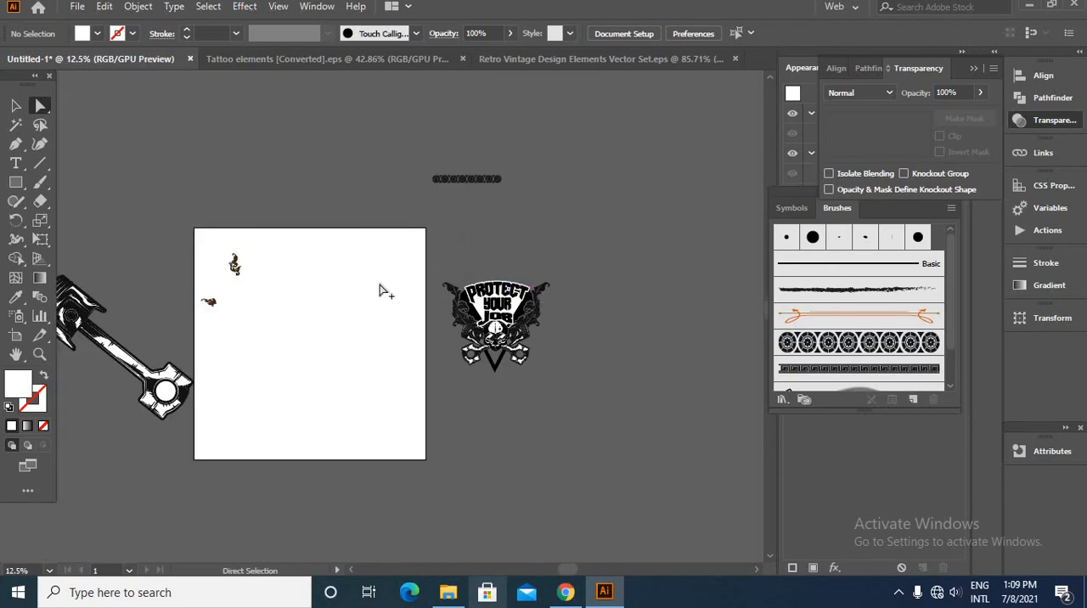
scroll(380, 290, down, 1)
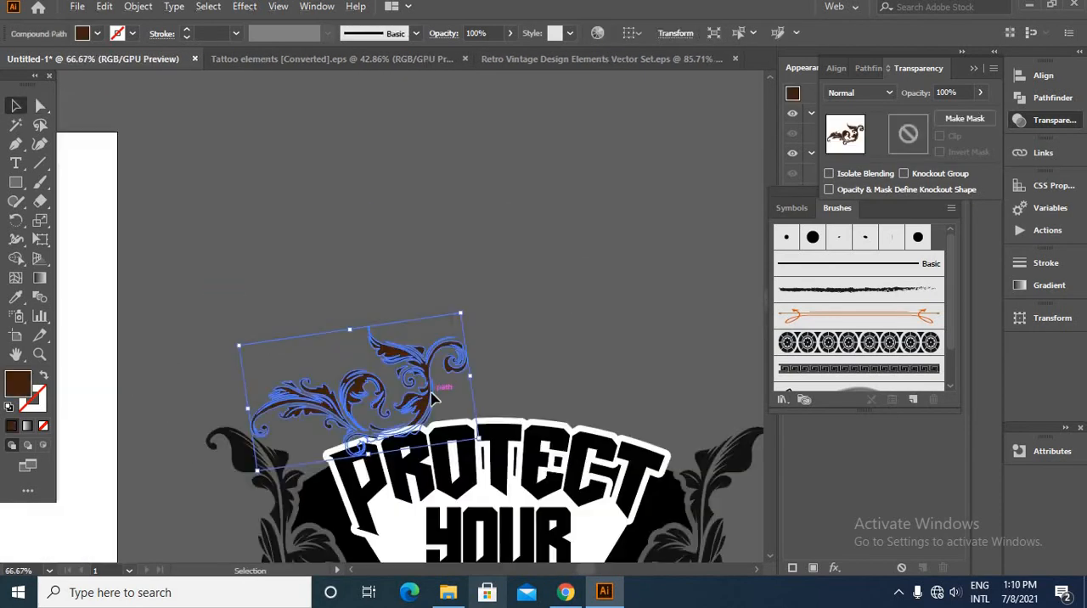
drag(432, 394, 451, 400)
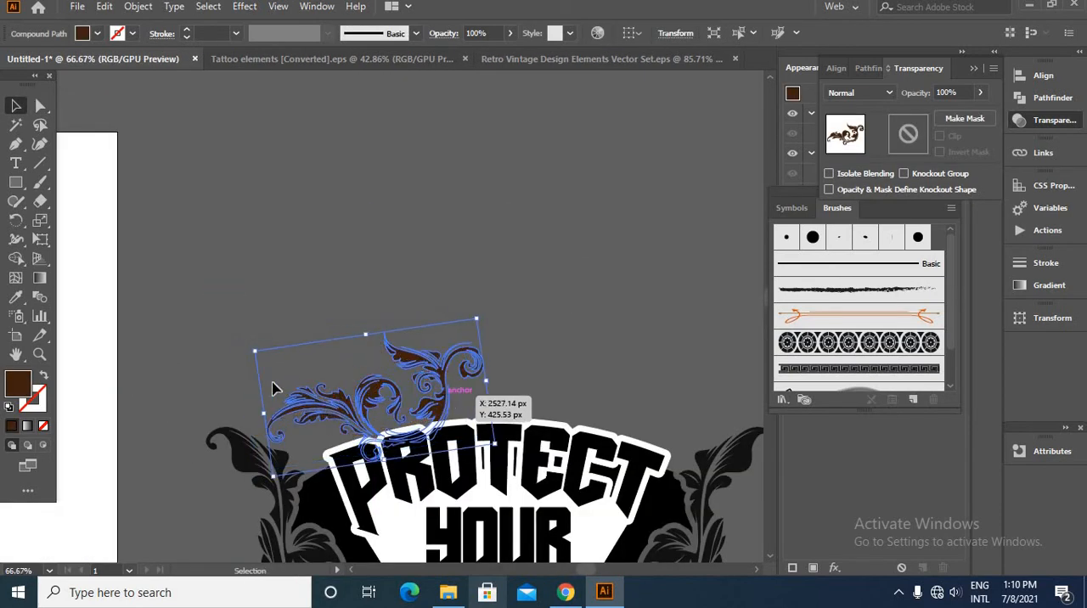
click(15, 296)
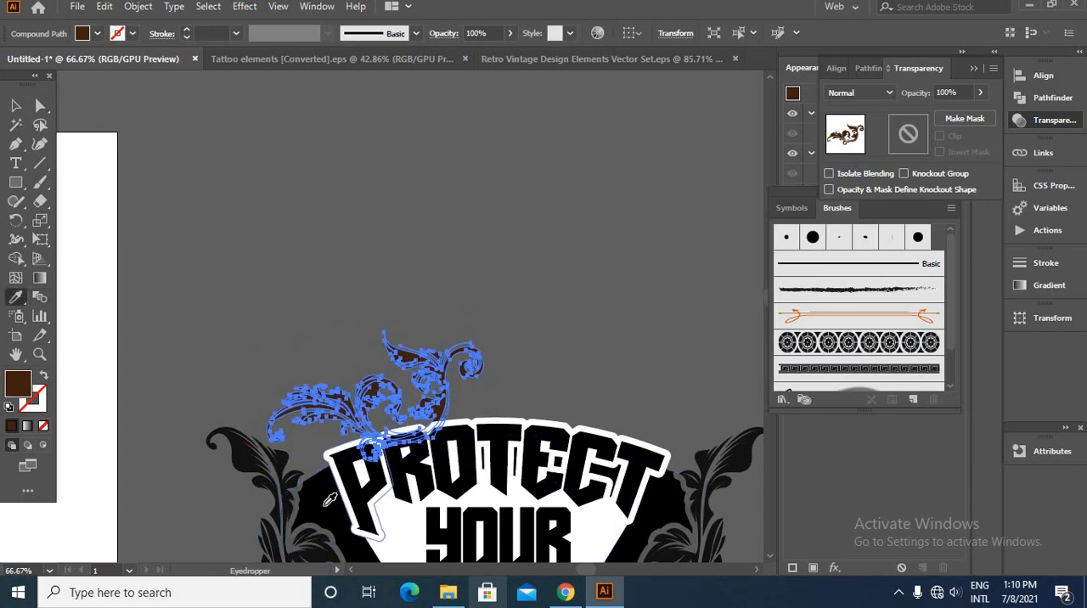
click(325, 506)
key(v)
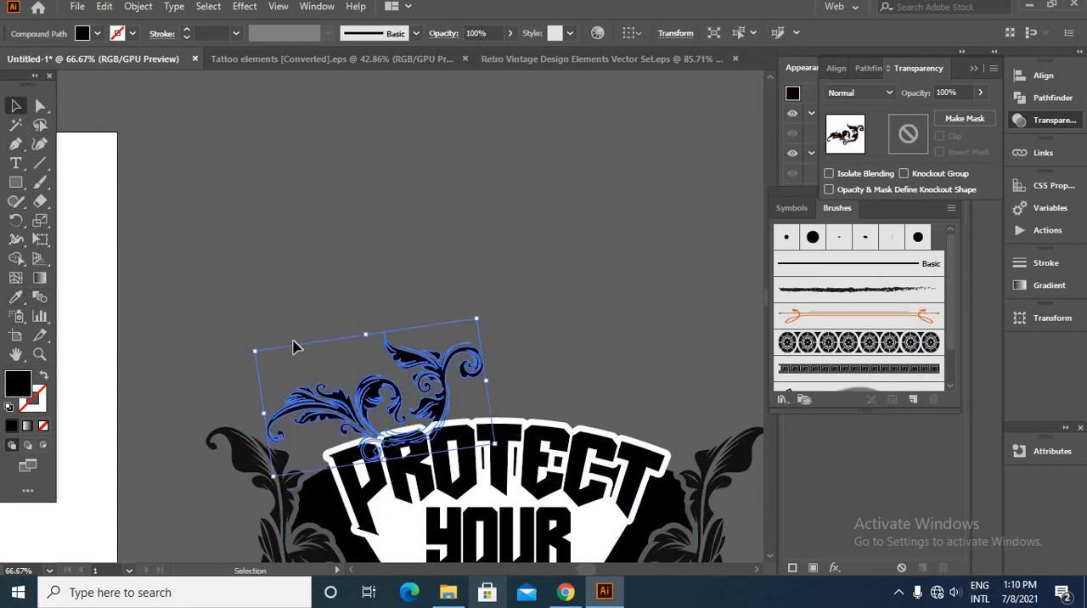
- Create a reflected copy of the scroll ornament and place it above the last letters of PROTECT, meeting the original at the centre
right_click(447, 384)
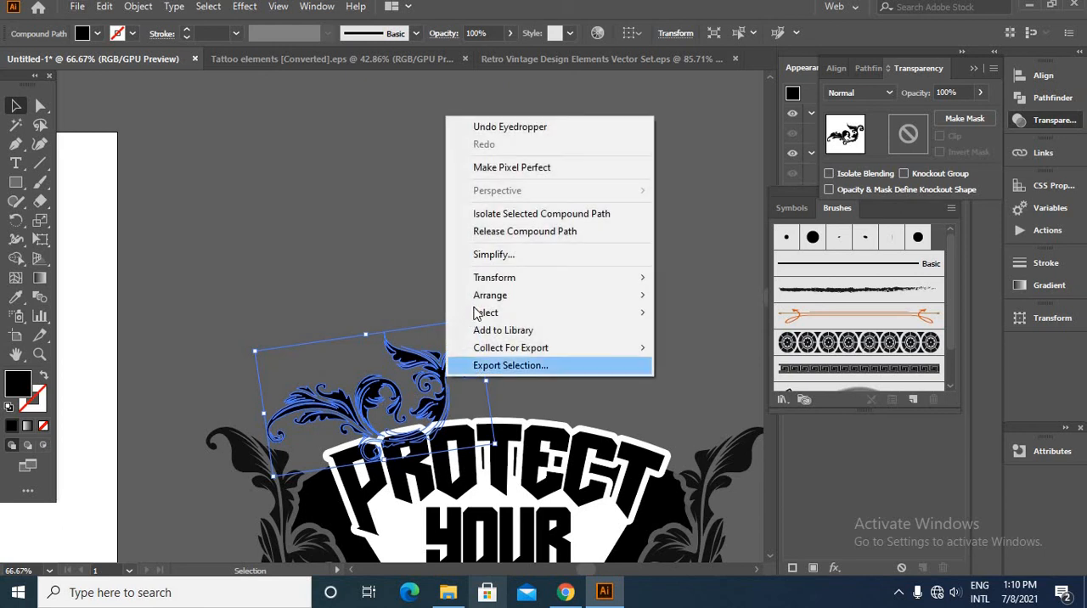
mouse_move(527, 280)
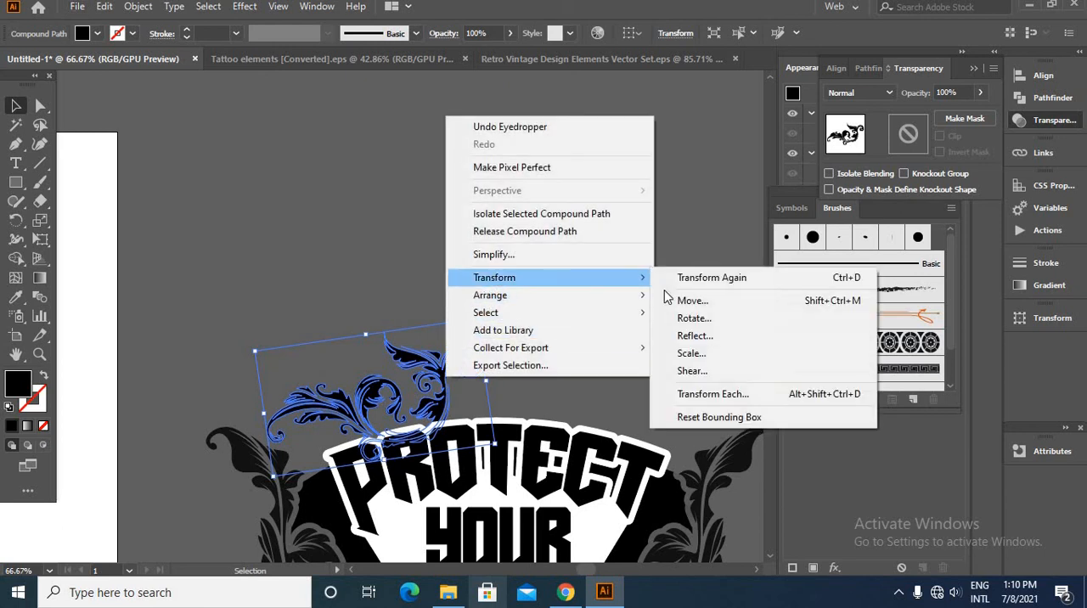
click(693, 337)
click(760, 418)
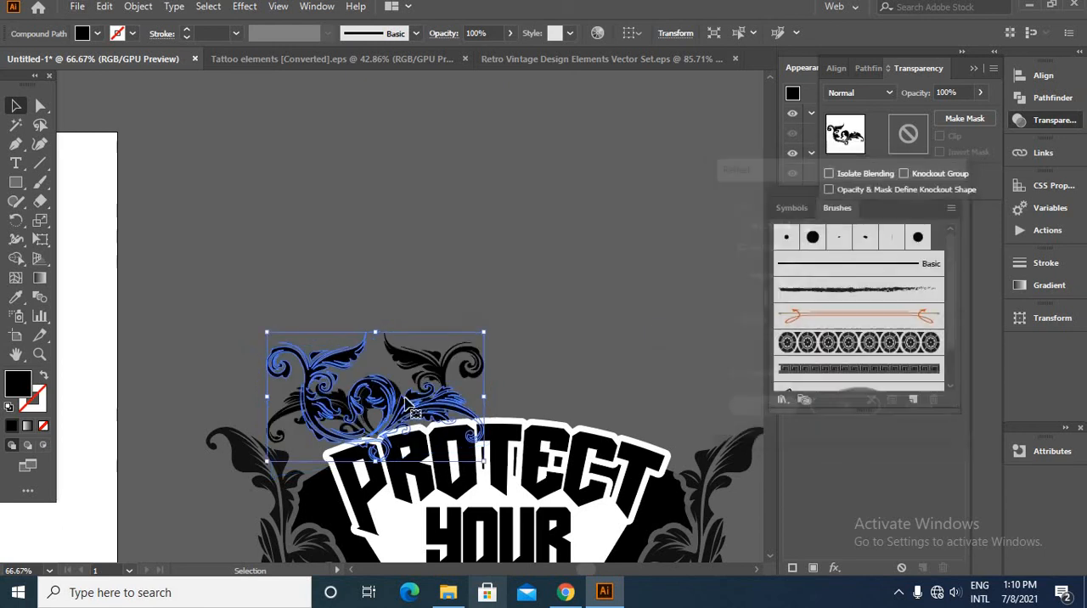
drag(386, 414, 602, 407)
click(615, 289)
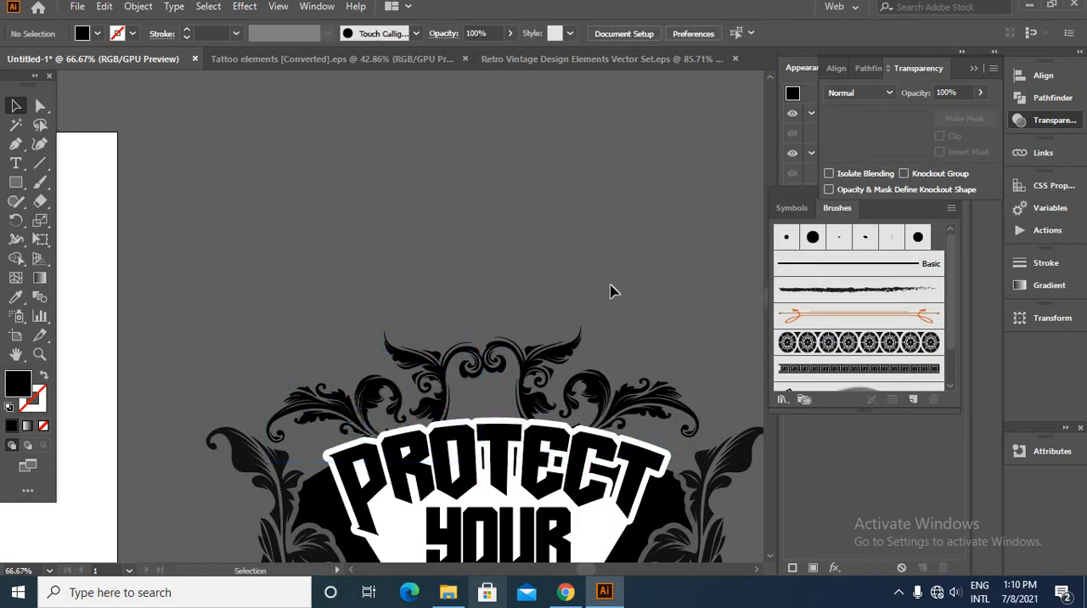
- Group the two scroll ornaments and lower the group onto the upper edge of the PROTECT lettering
key(ctrl+plus)
key(ctrl+plus)
click(255, 311)
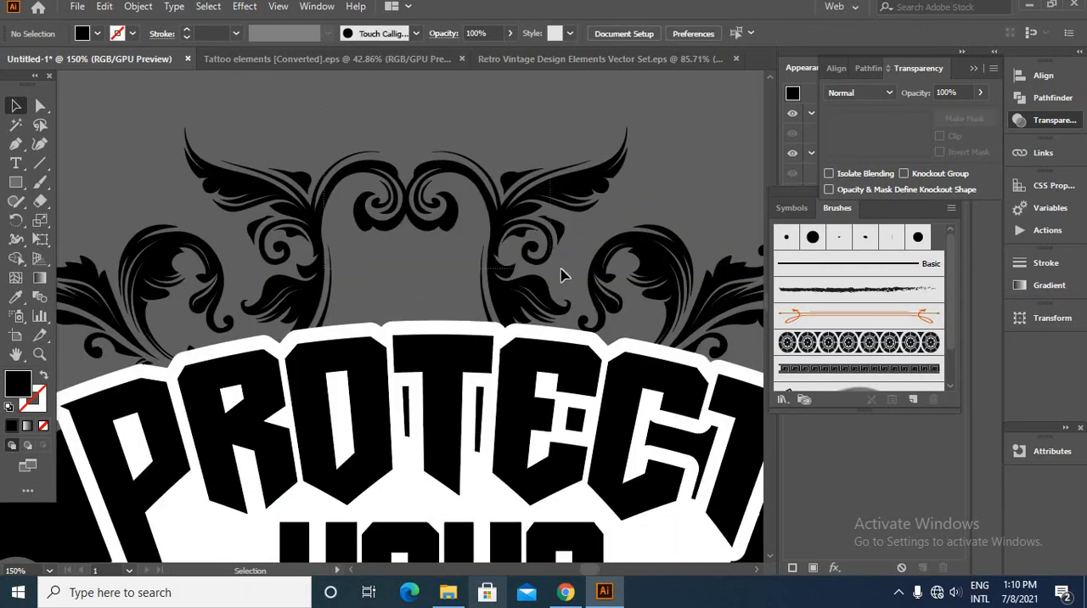
click(561, 275)
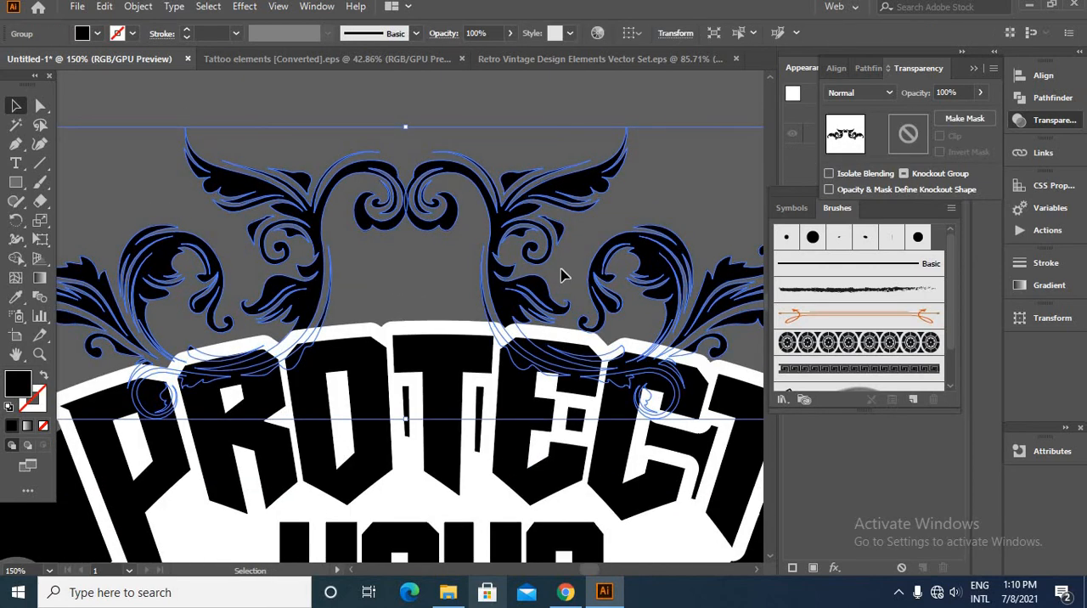
key(Down)
key(Down)
key(Down)
key(Down)
key(Down)
key(Down)
key(Down)
key(Down)
key(Down)
key(Down)
key(Down)
key(Down)
key(Down)
key(Down)
key(Down)
key(Down)
key(Down)
key(Down)
key(Down)
key(Down)
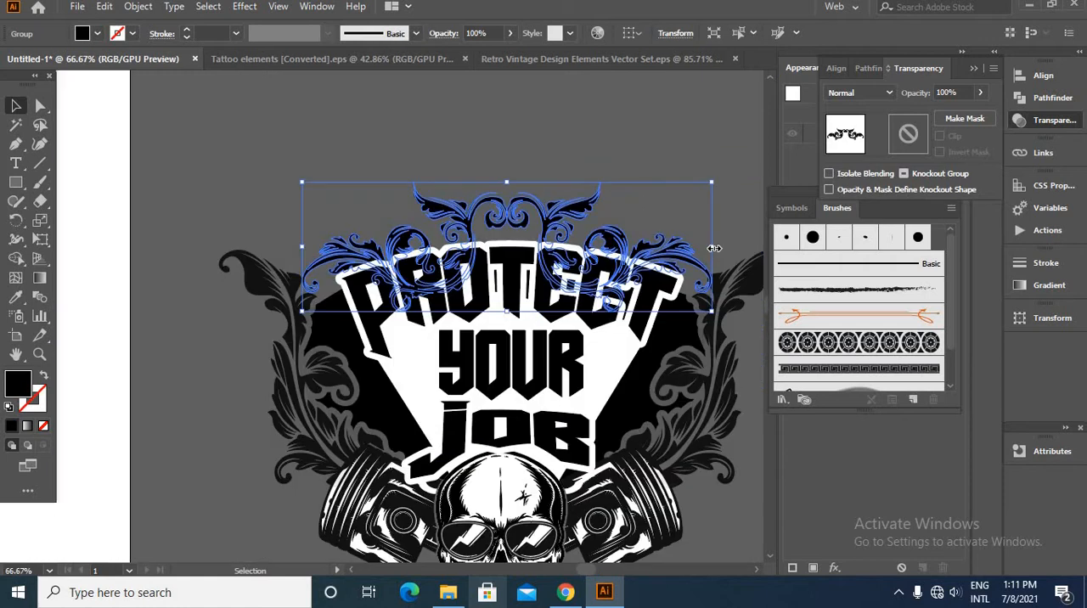
mouse_move(715, 248)
mouse_down()
mouse_move(728, 243)
mouse_move(717, 245)
mouse_up()
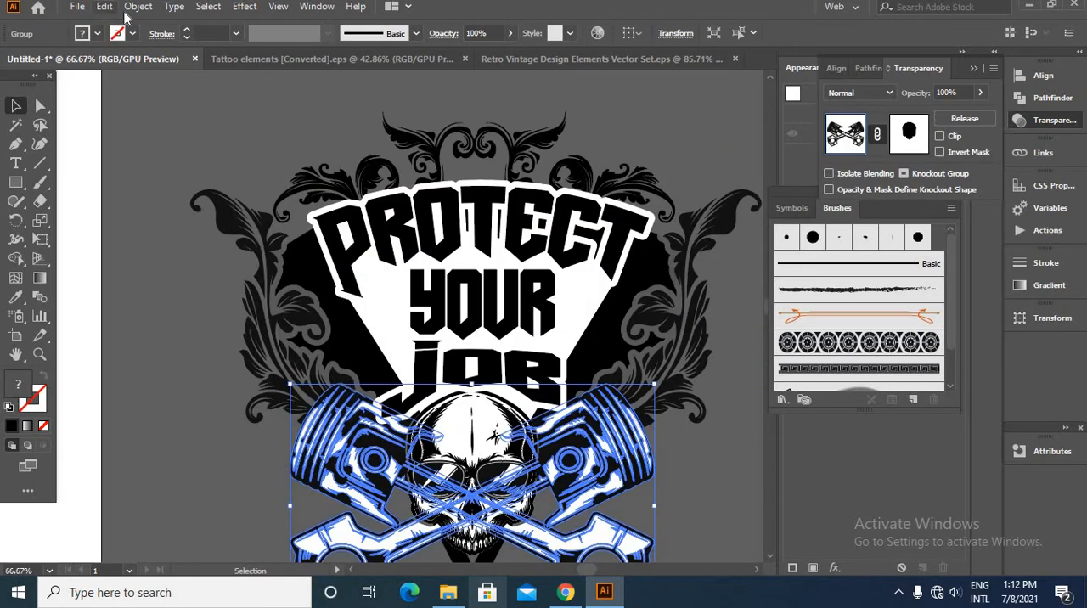
click(135, 7)
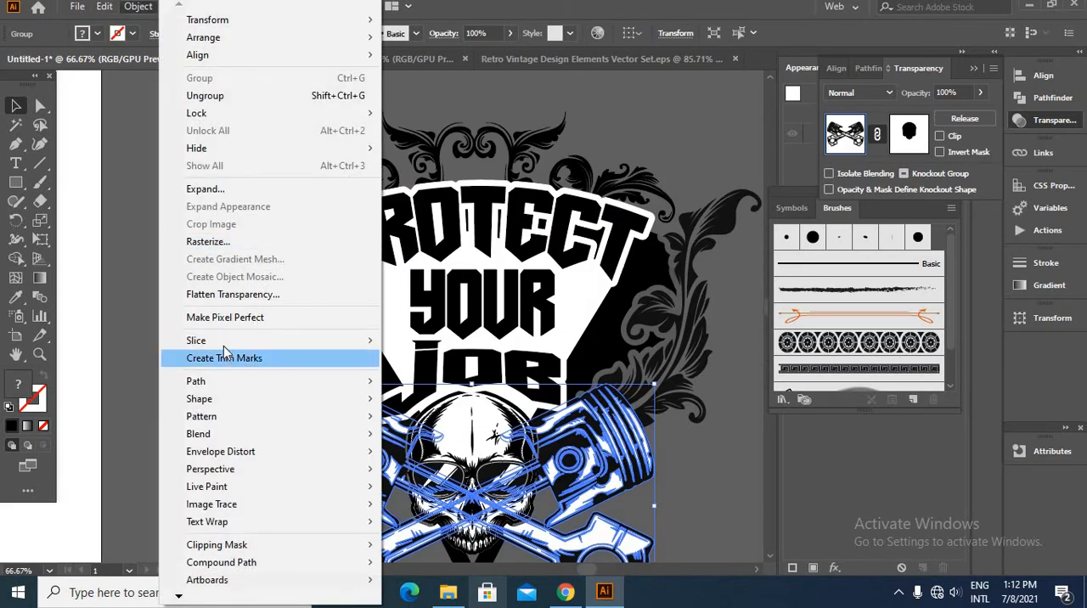
mouse_move(240, 381)
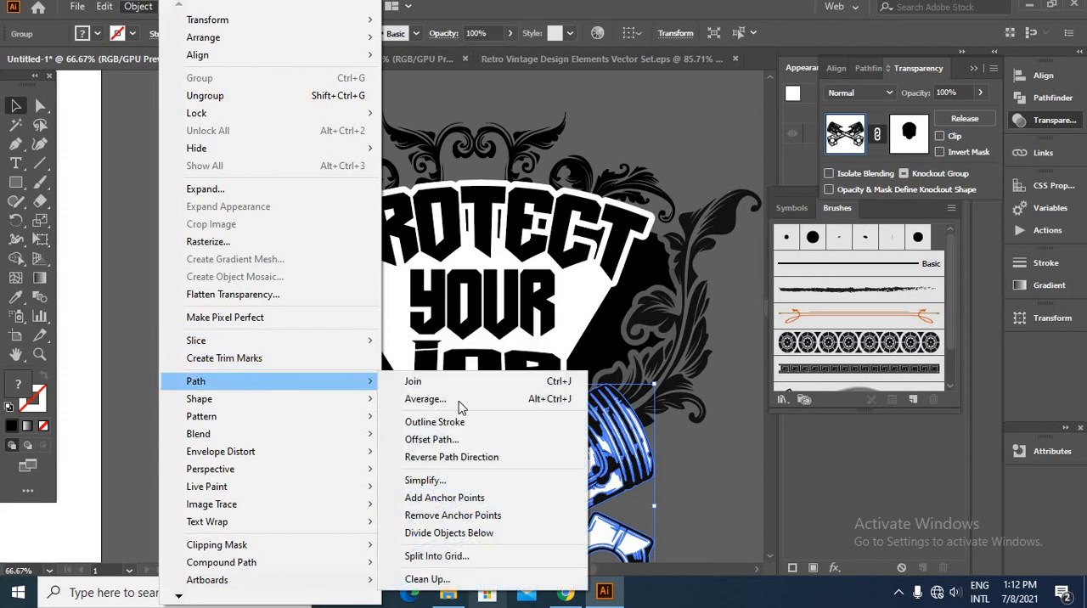
click(476, 441)
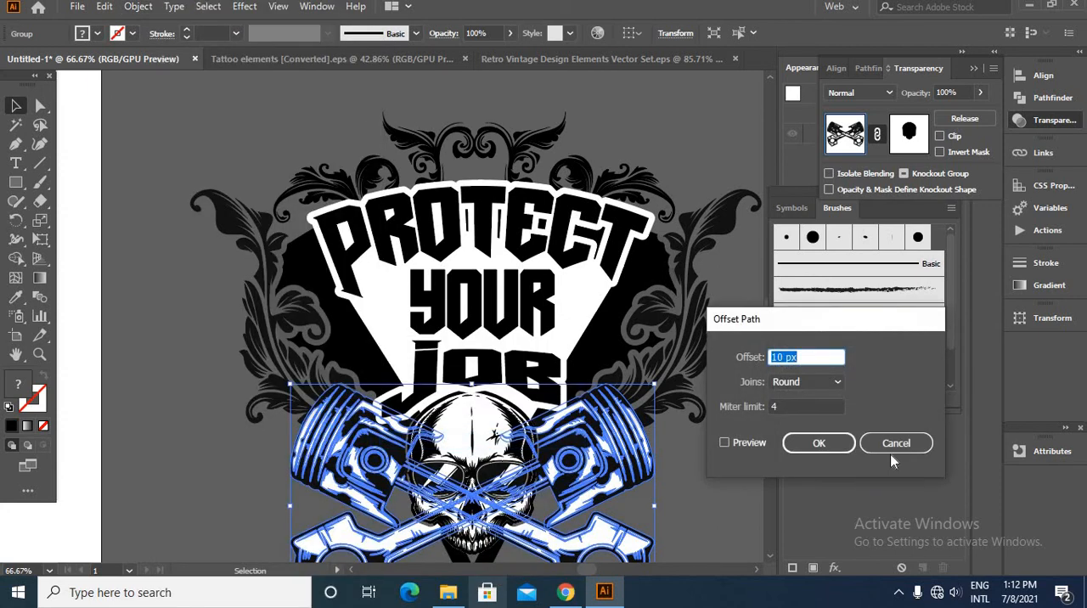
click(893, 448)
- Offset the paths of the crossed pistons by 10 px with round joins
click(136, 7)
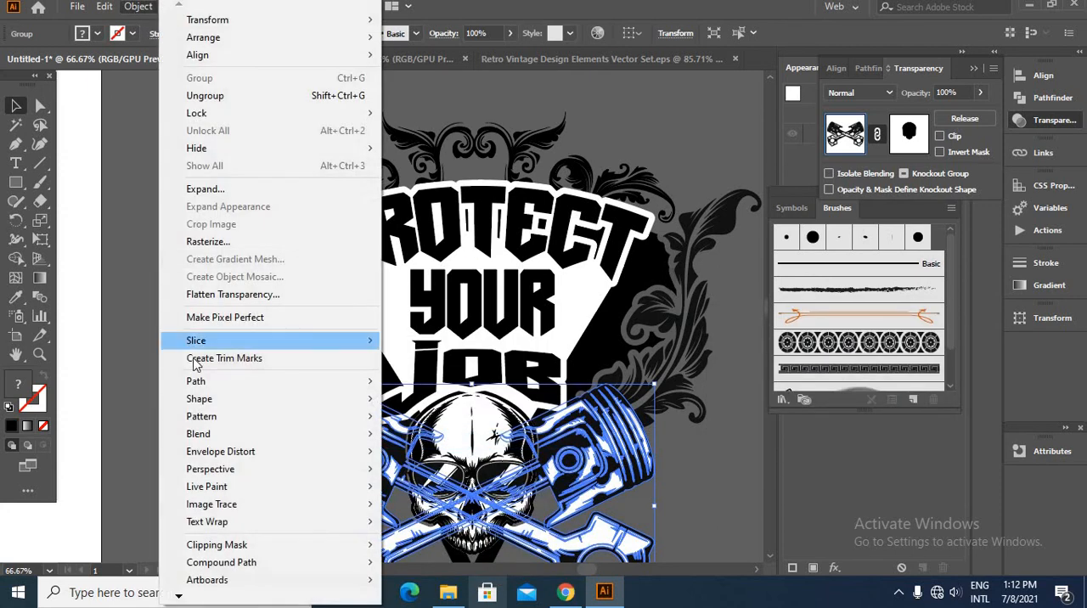
mouse_move(217, 381)
click(452, 441)
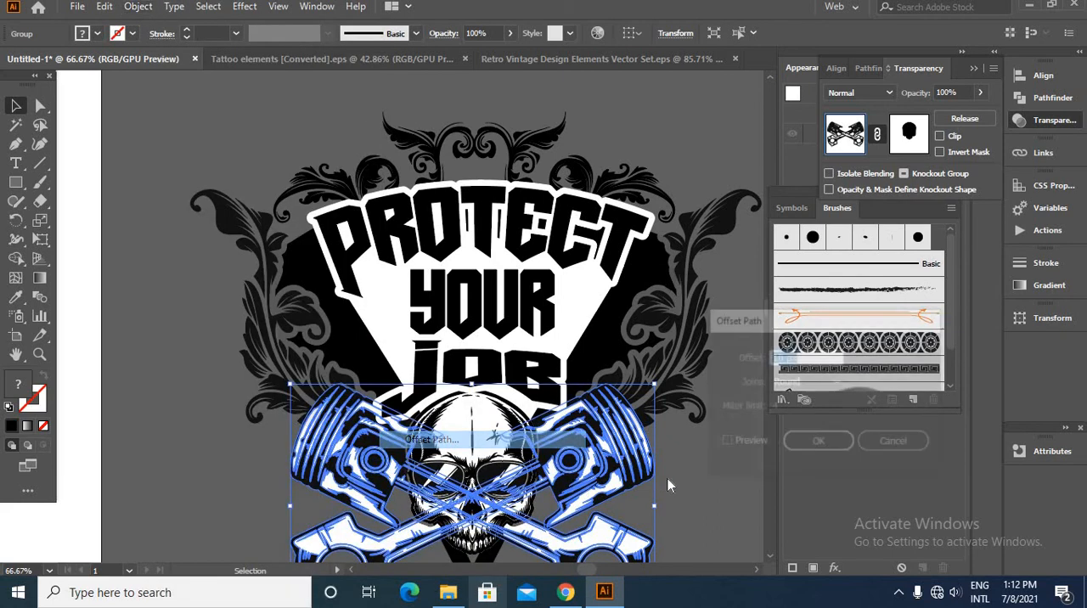
click(725, 443)
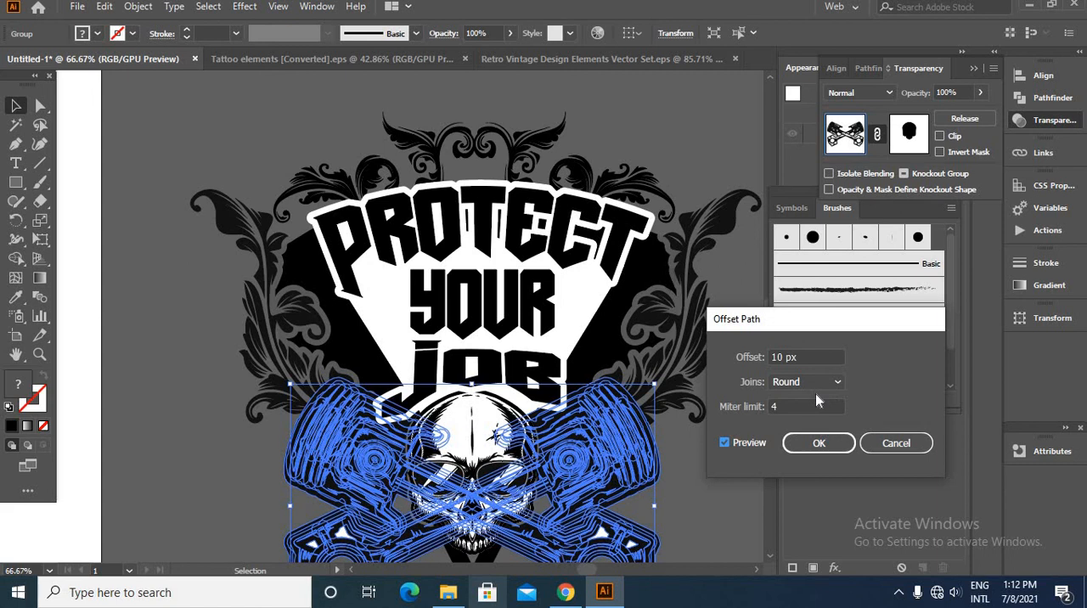
click(799, 442)
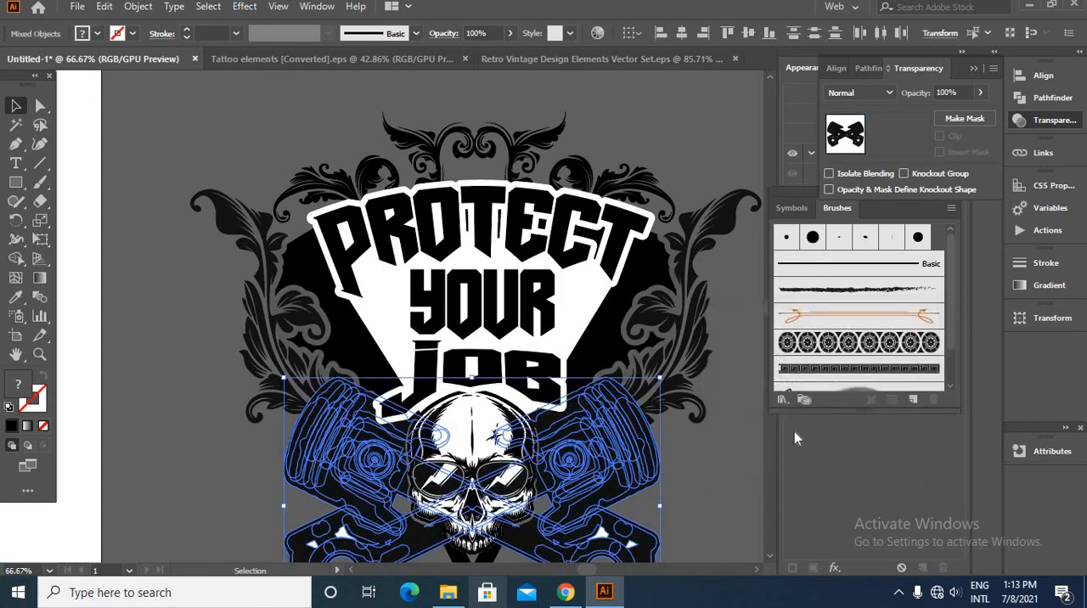
- Move the pistons' offset outline in place into the opacity mask of the side leaf ornaments
click(722, 441)
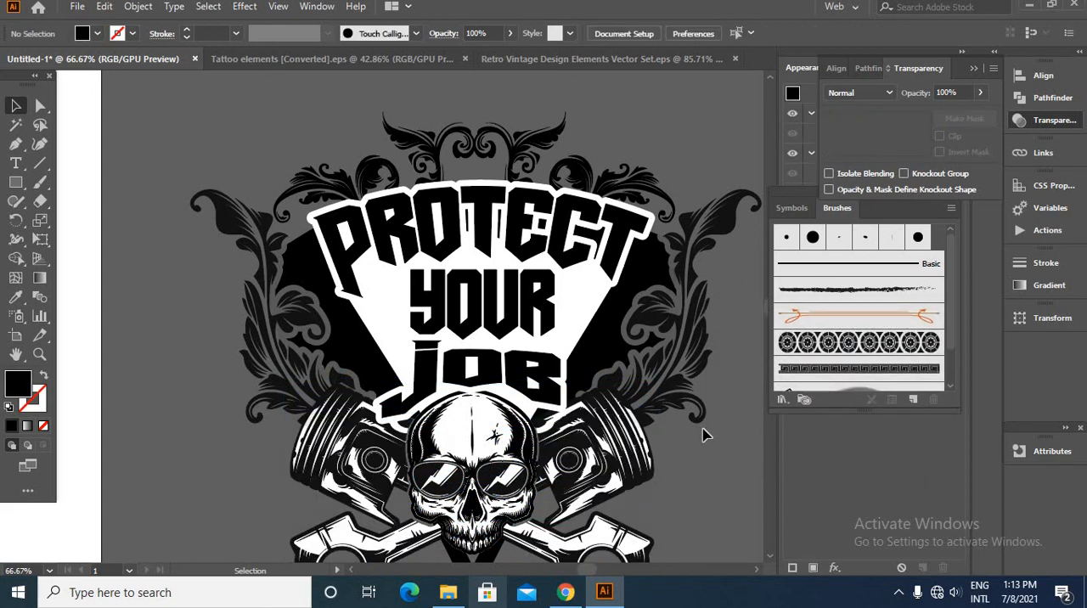
click(690, 411)
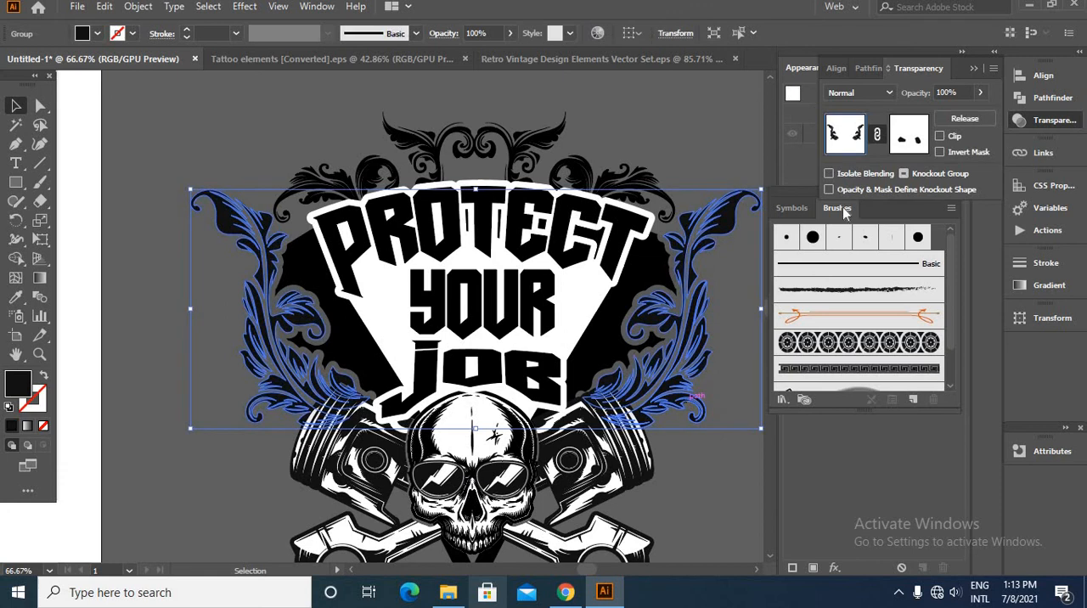
click(903, 140)
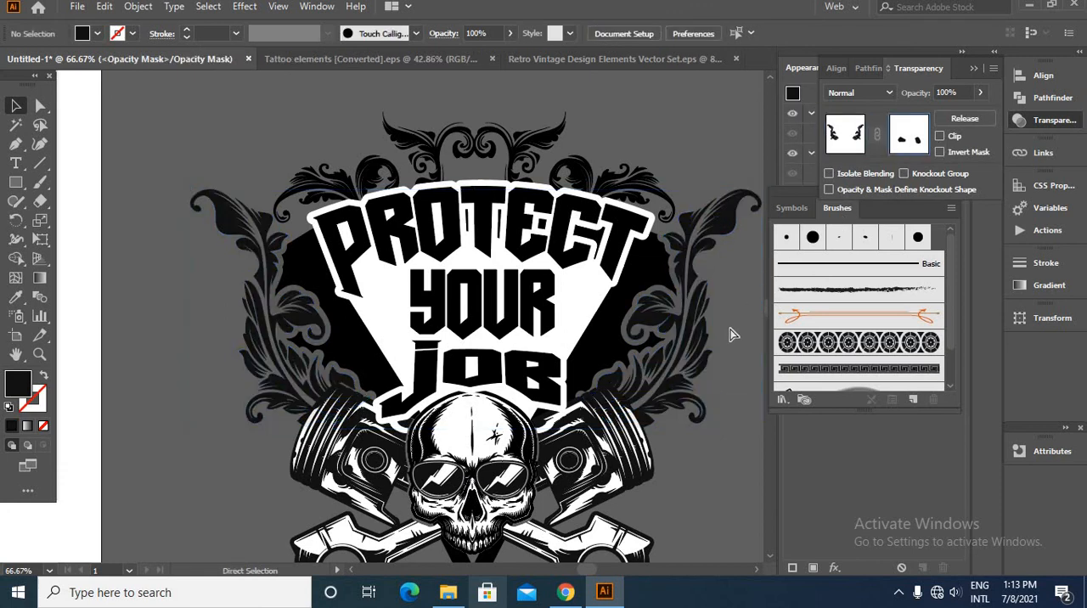
key(ctrl+f)
click(845, 134)
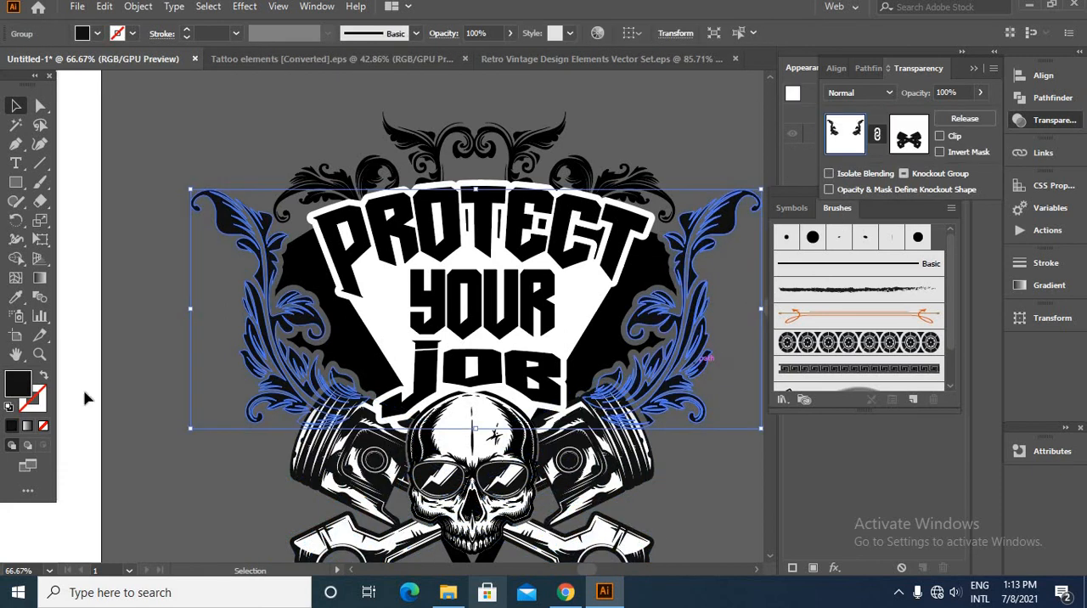
- Set the fill of the side leaf ornaments to pure black
double_click(15, 392)
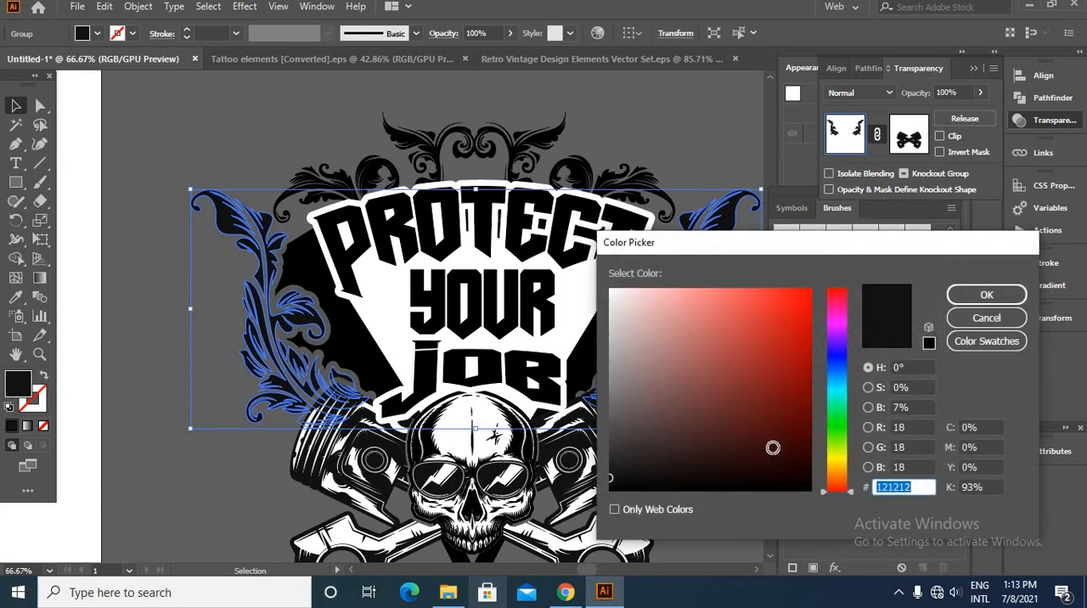
drag(773, 450, 815, 498)
key(Return)
- Isolate the crossed pistons group and select the dark areas of one piston with the Magic Wand tool
double_click(387, 456)
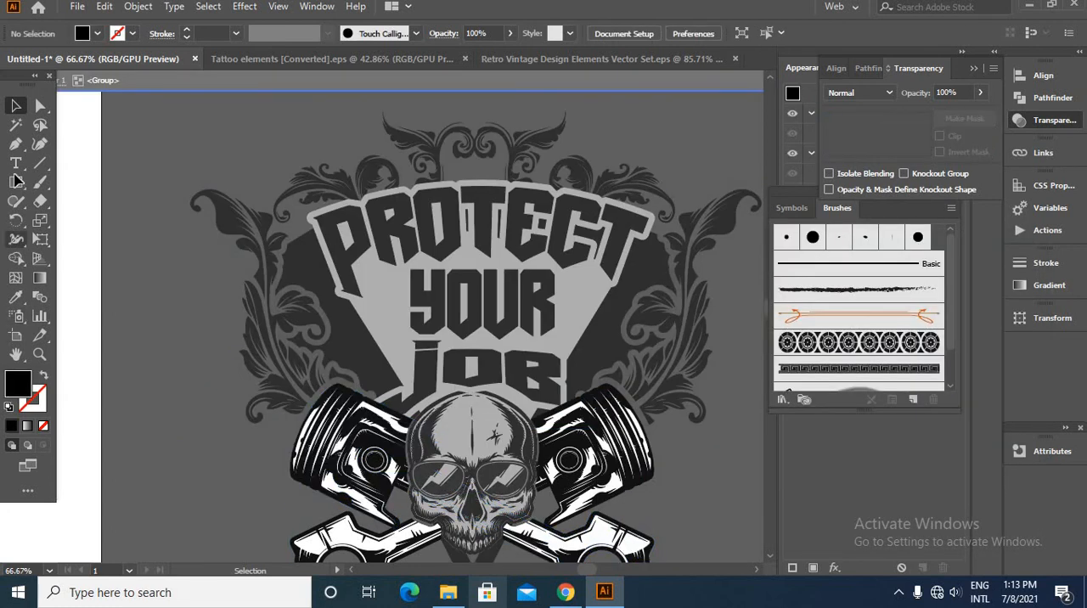
click(15, 127)
click(384, 445)
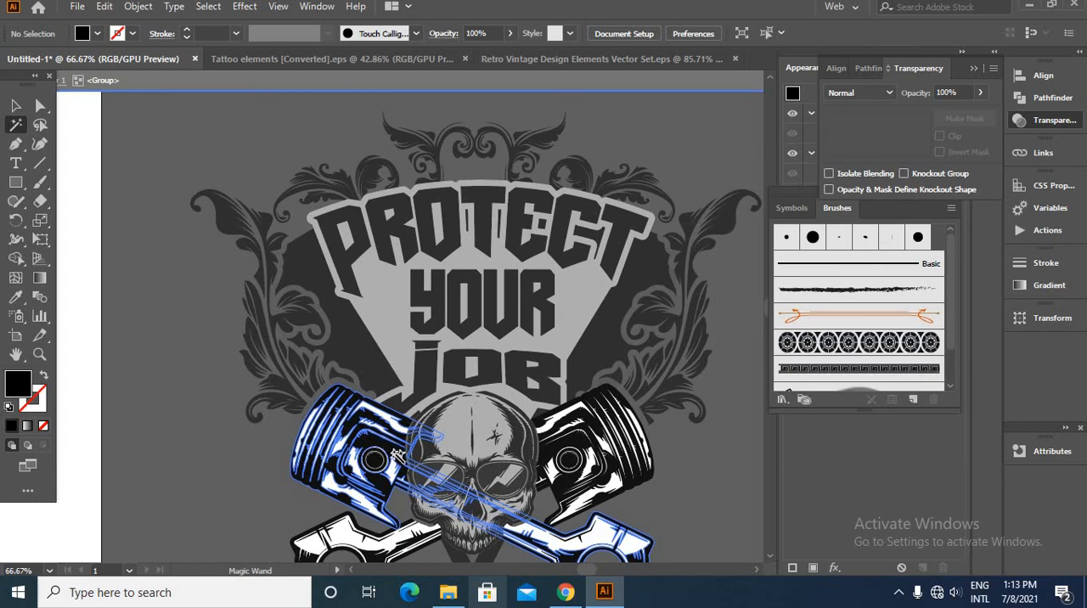